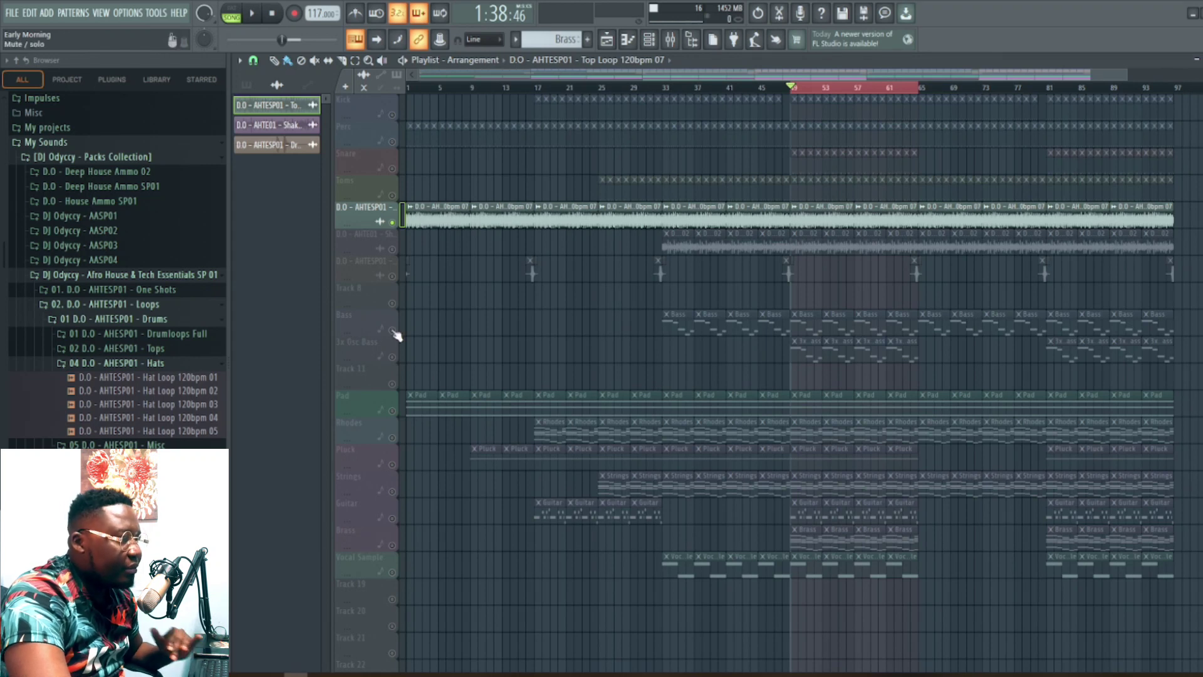
- Unmute the Pad track, select its pattern and review its sustained notes in the piano roll during playback
click(383, 409)
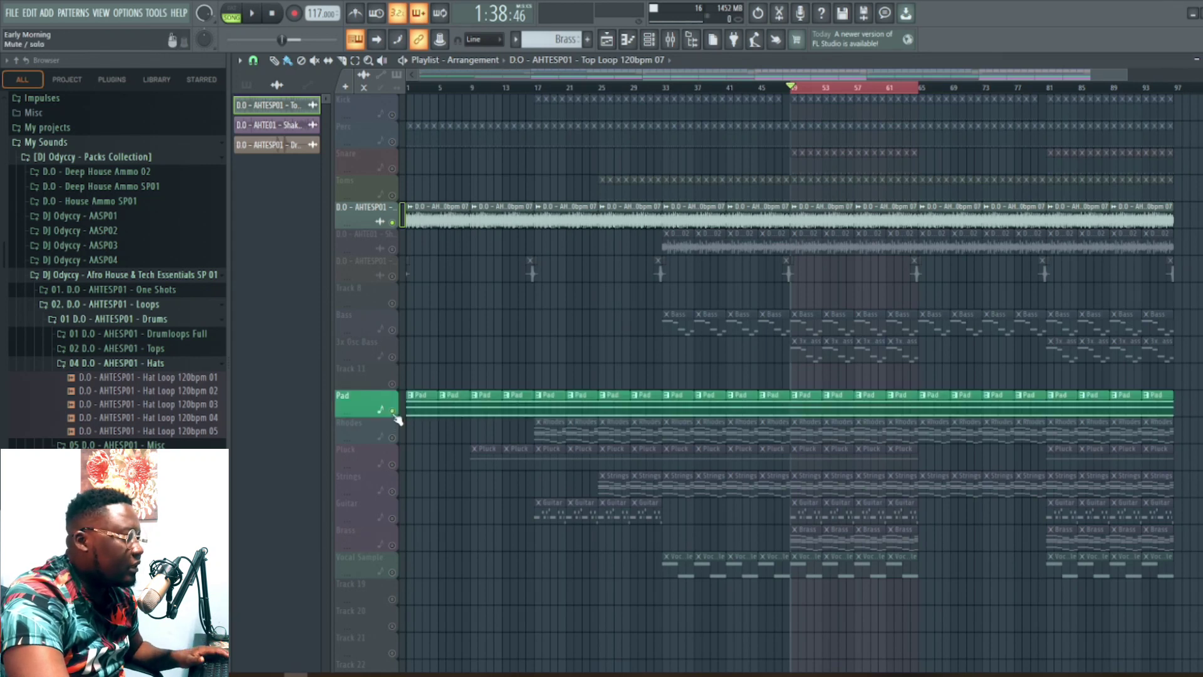
click(800, 400)
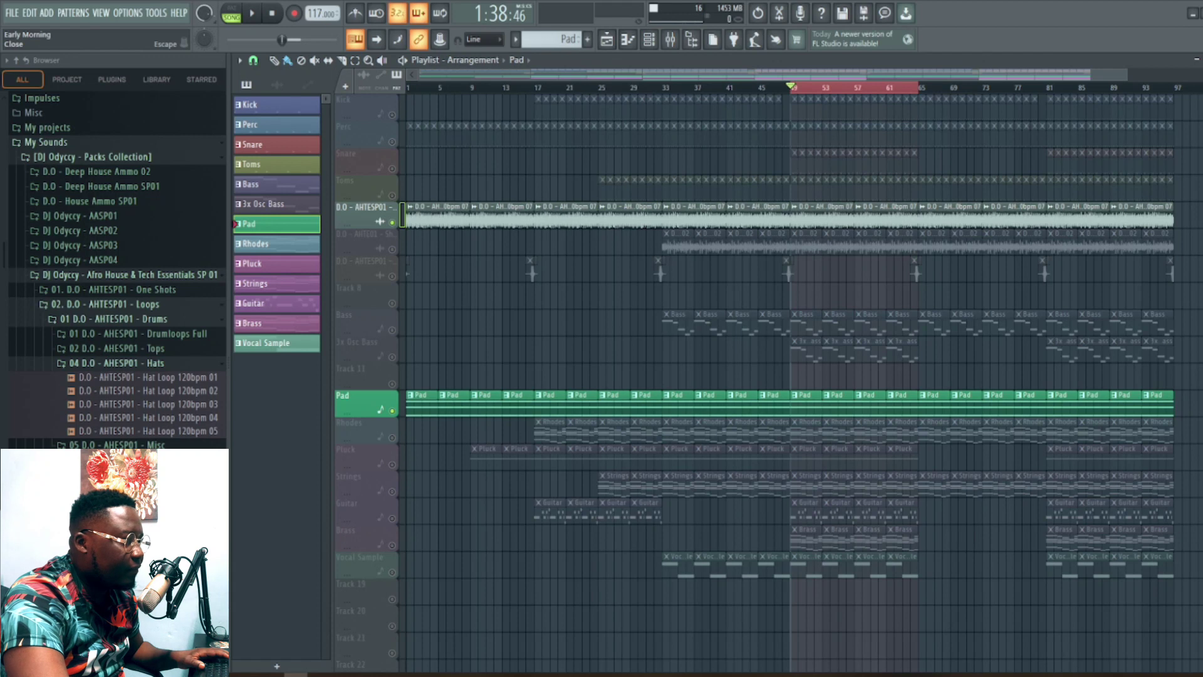
key(F6)
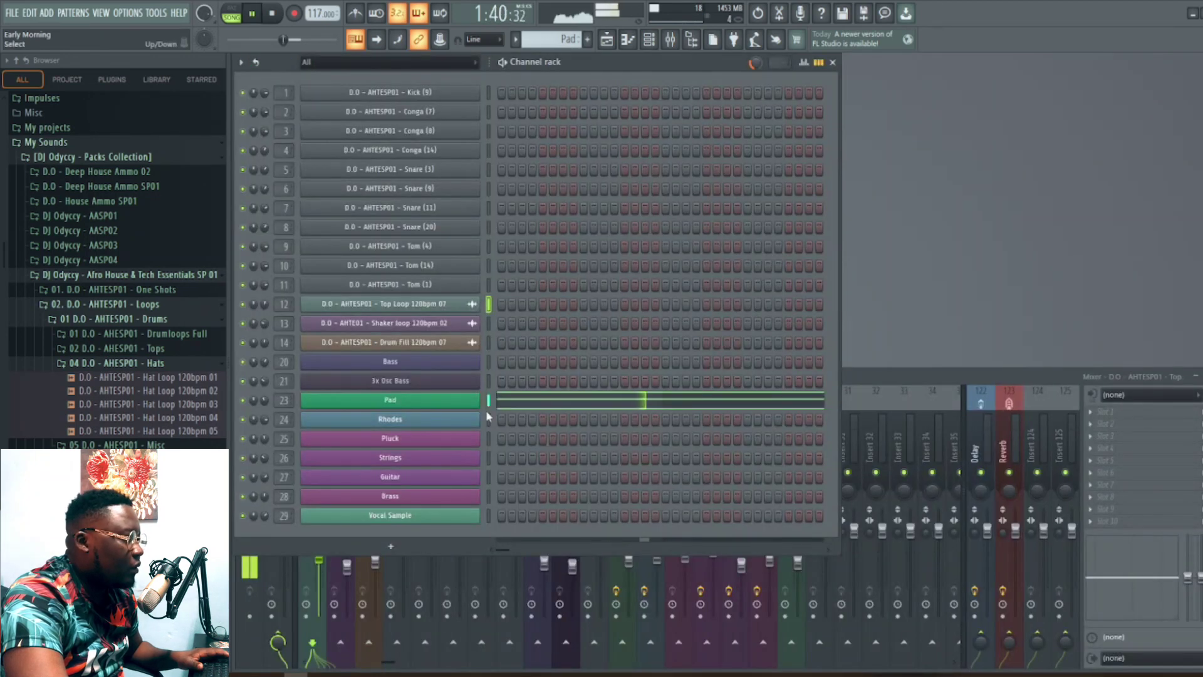
click(545, 403)
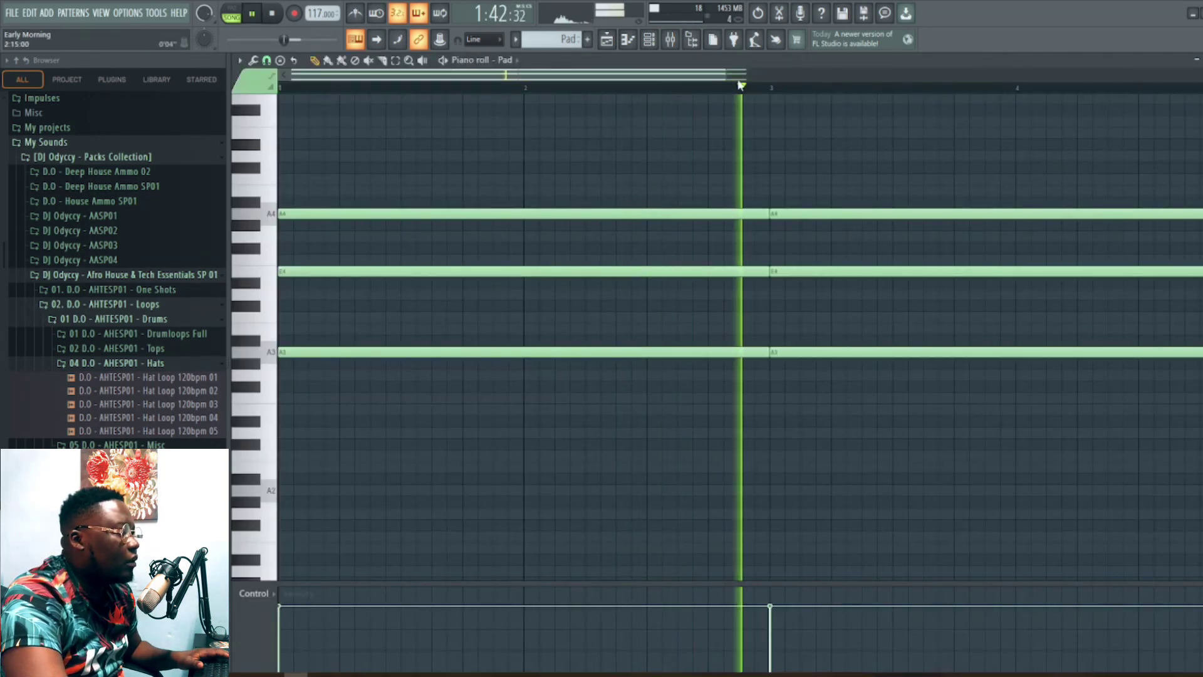
drag(725, 75, 1098, 76)
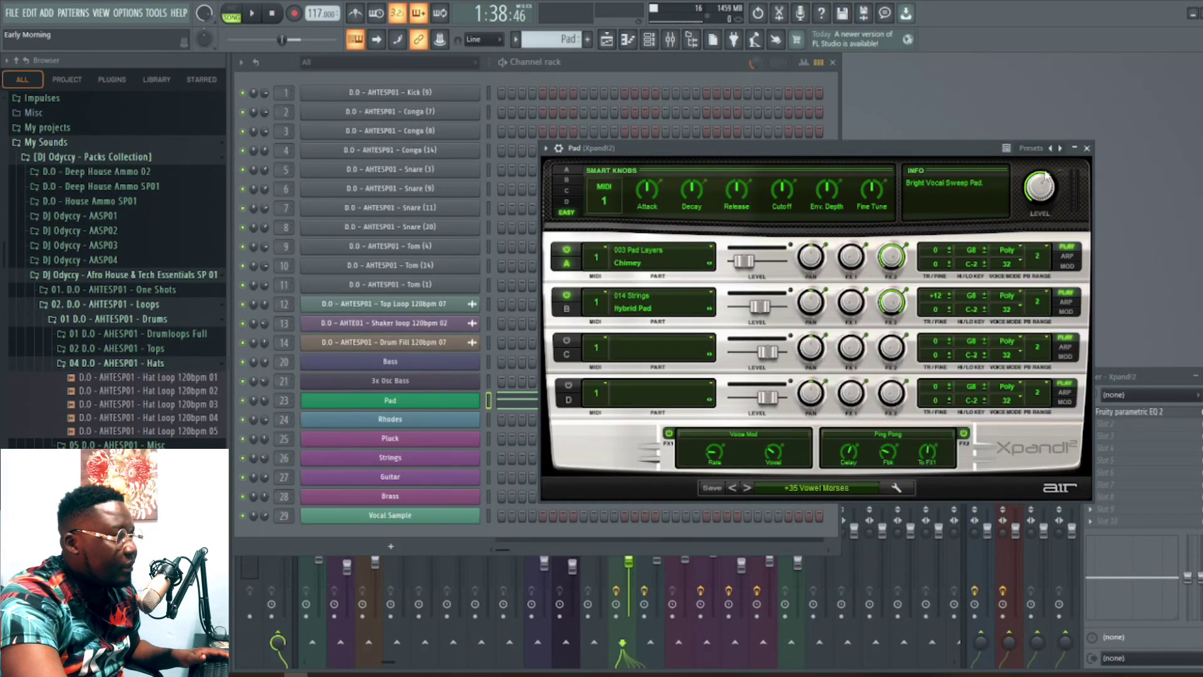
- Close the Pad's Xpand!2 instrument and examine the Fruity parametric EQ 2 curve on its mixer track
click(1087, 148)
click(966, 383)
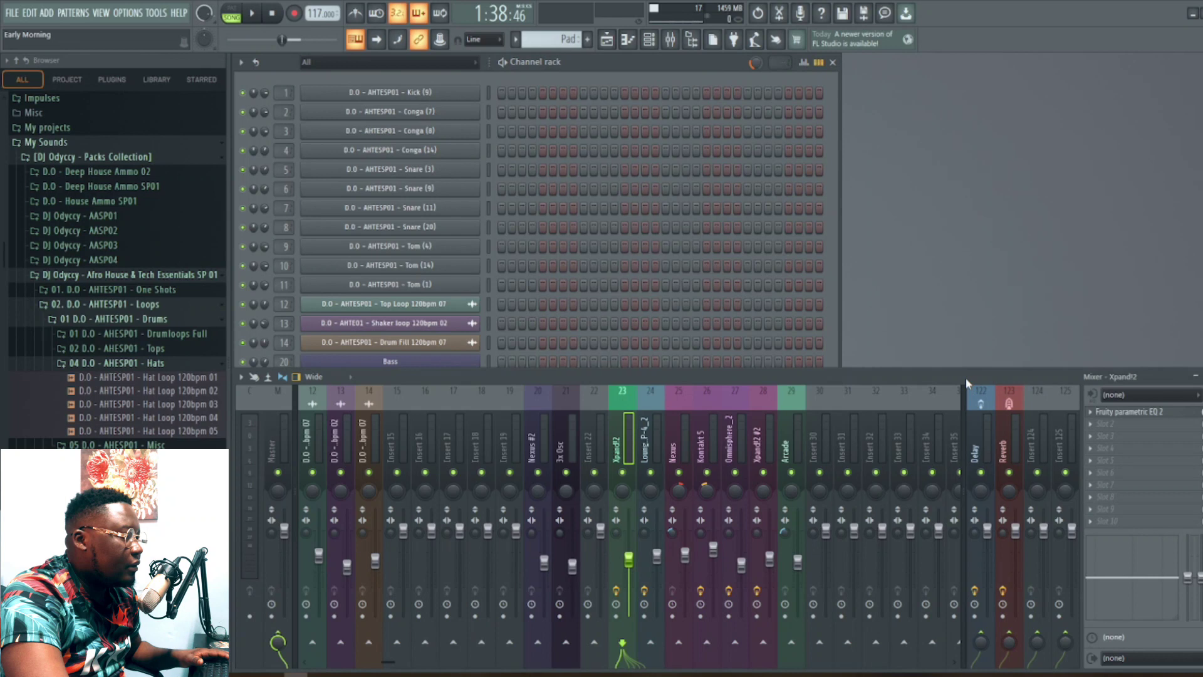
click(1163, 415)
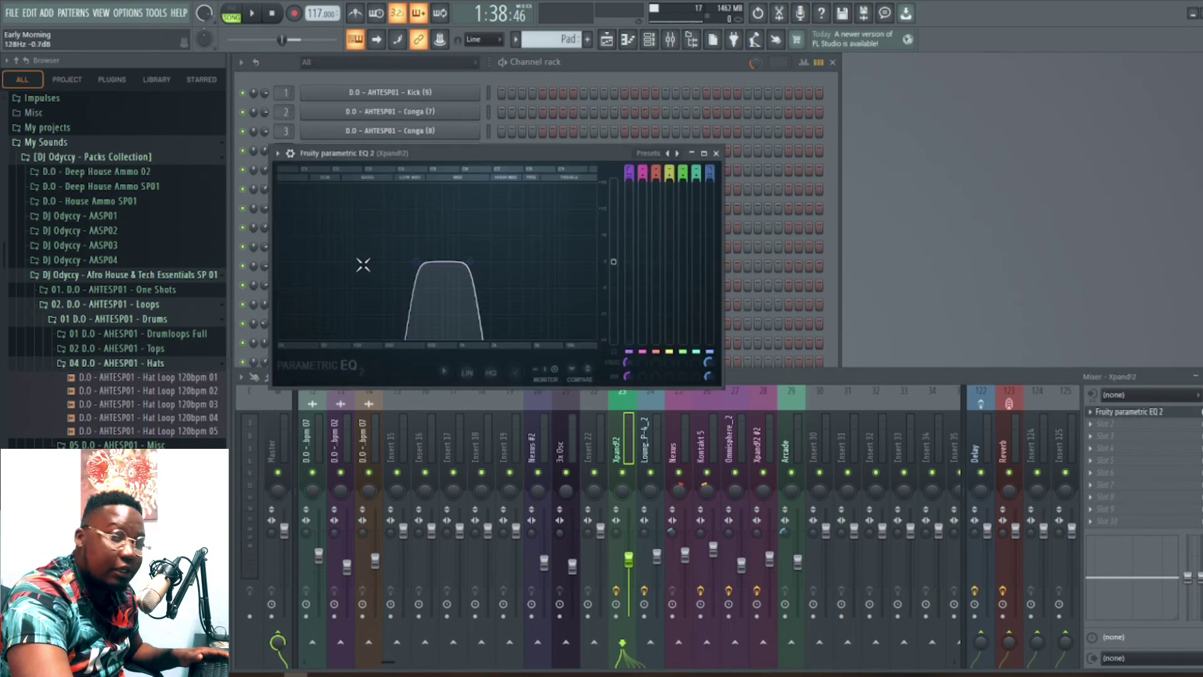
click(716, 154)
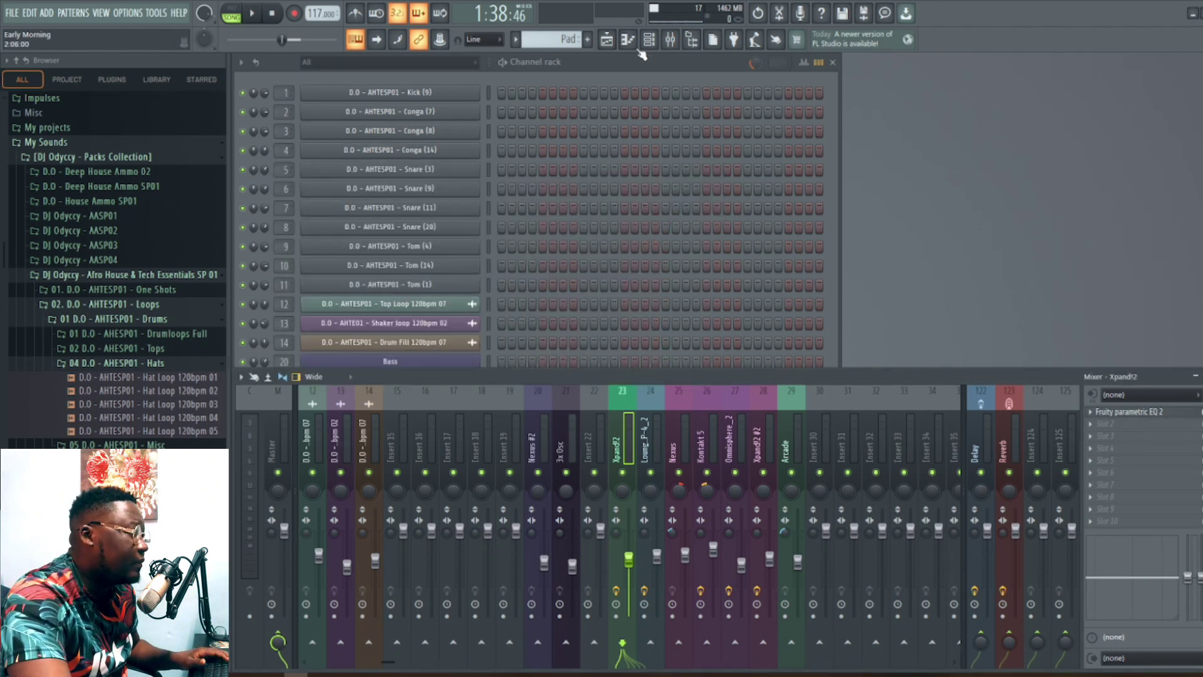
- Unmute the Rhodes track in the playlist and bring up its pattern in the channel rack
click(606, 39)
click(818, 431)
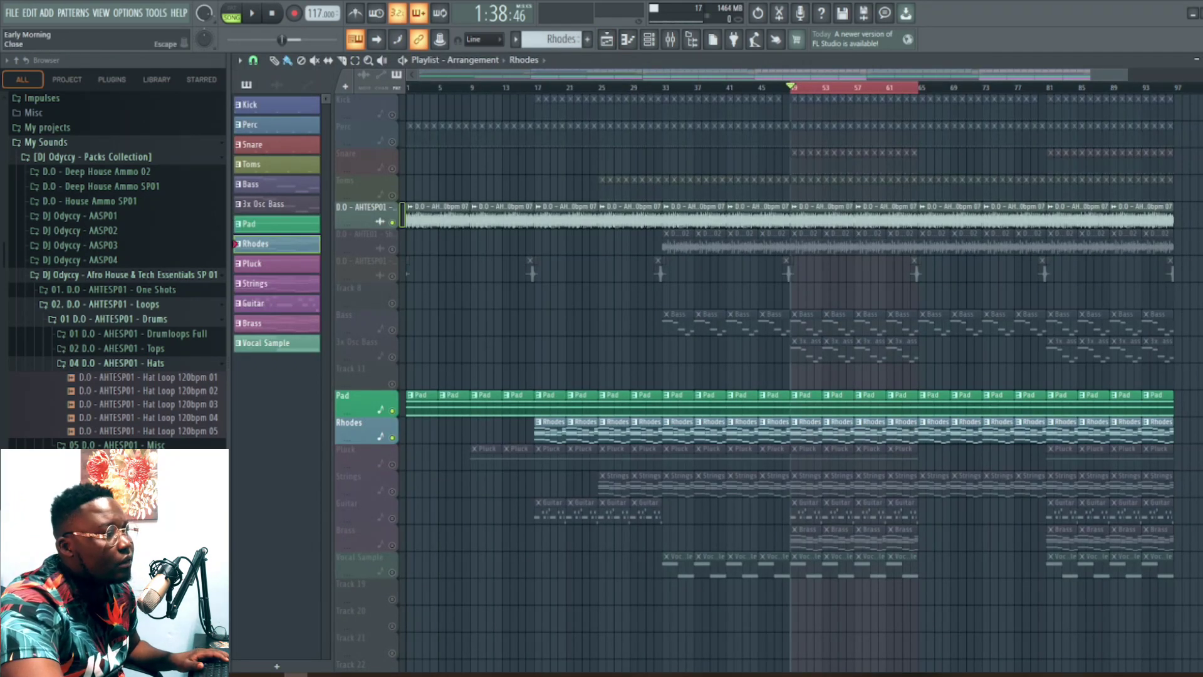
click(1201, 60)
click(507, 76)
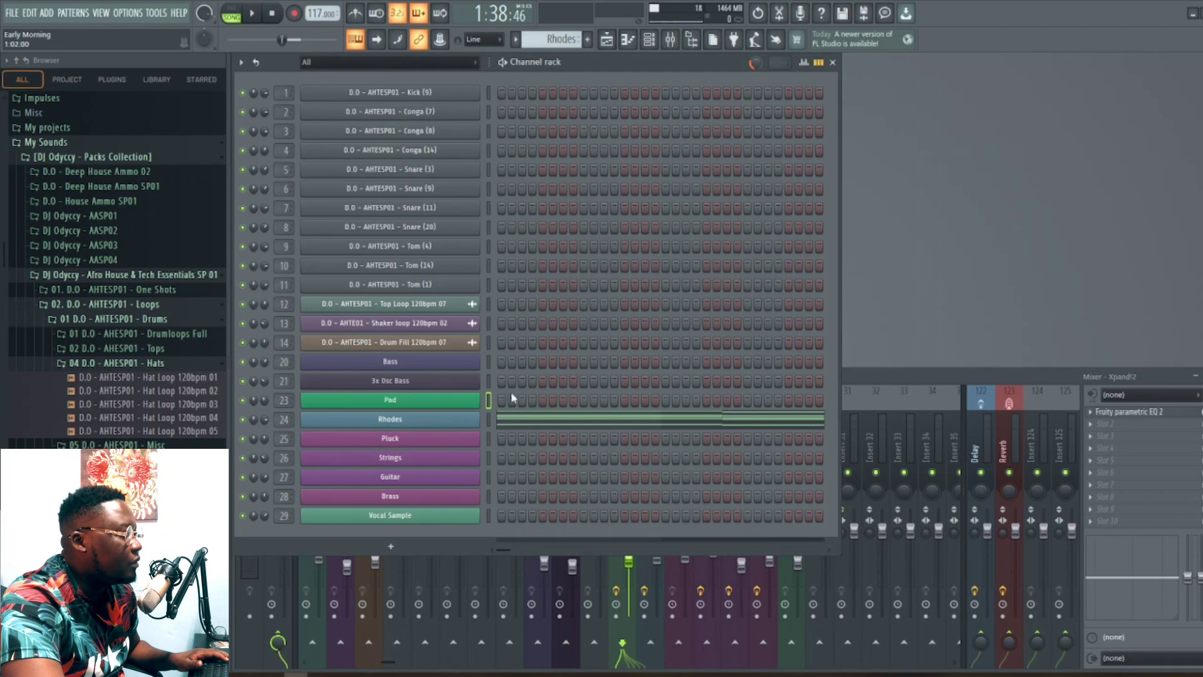
- Select the Rhodes channel and inspect its Lounge Lizard EP-4 electric piano settings
click(489, 419)
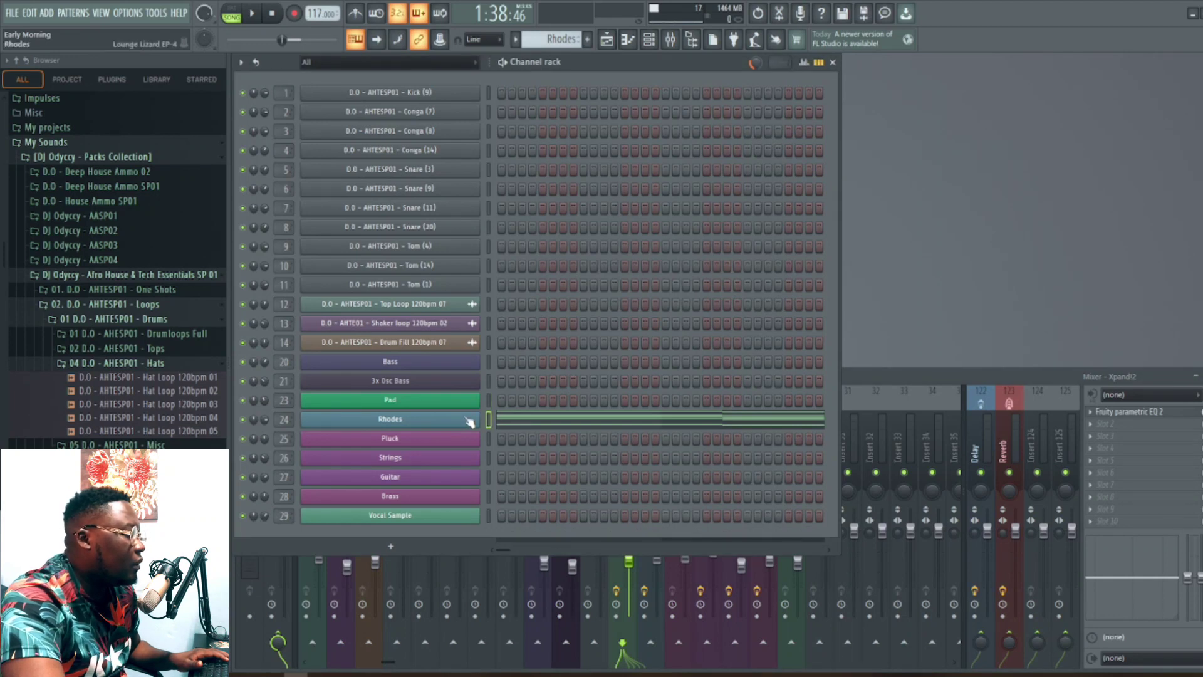
drag(736, 206, 980, 131)
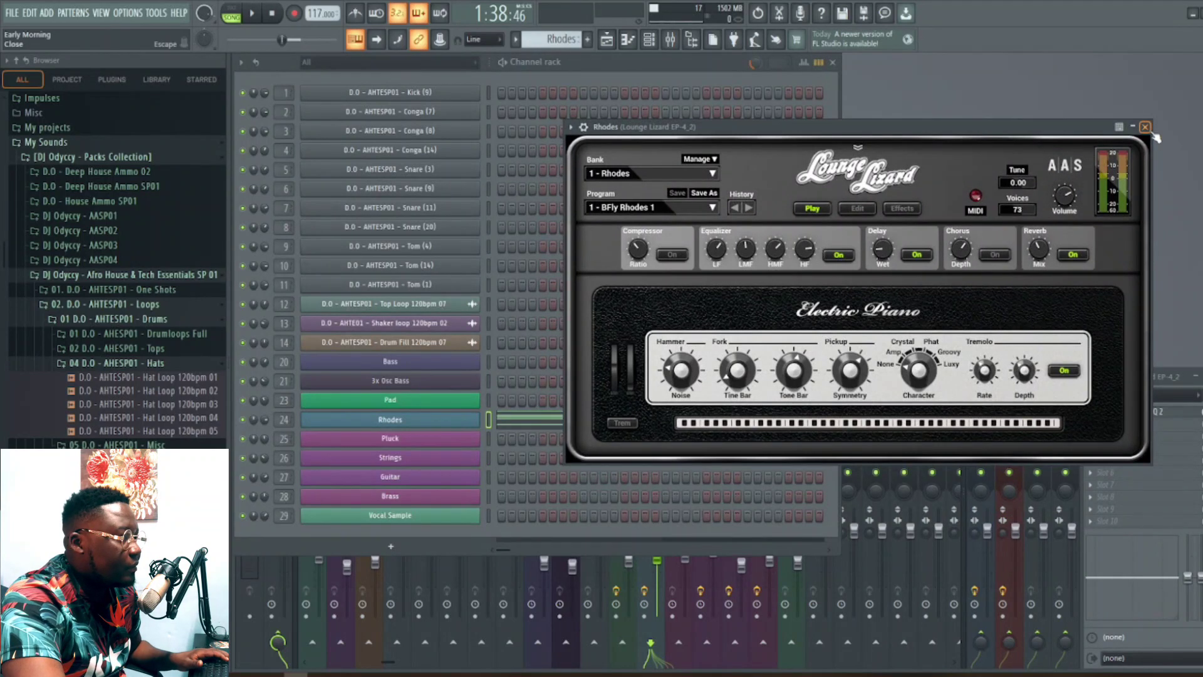
click(1145, 127)
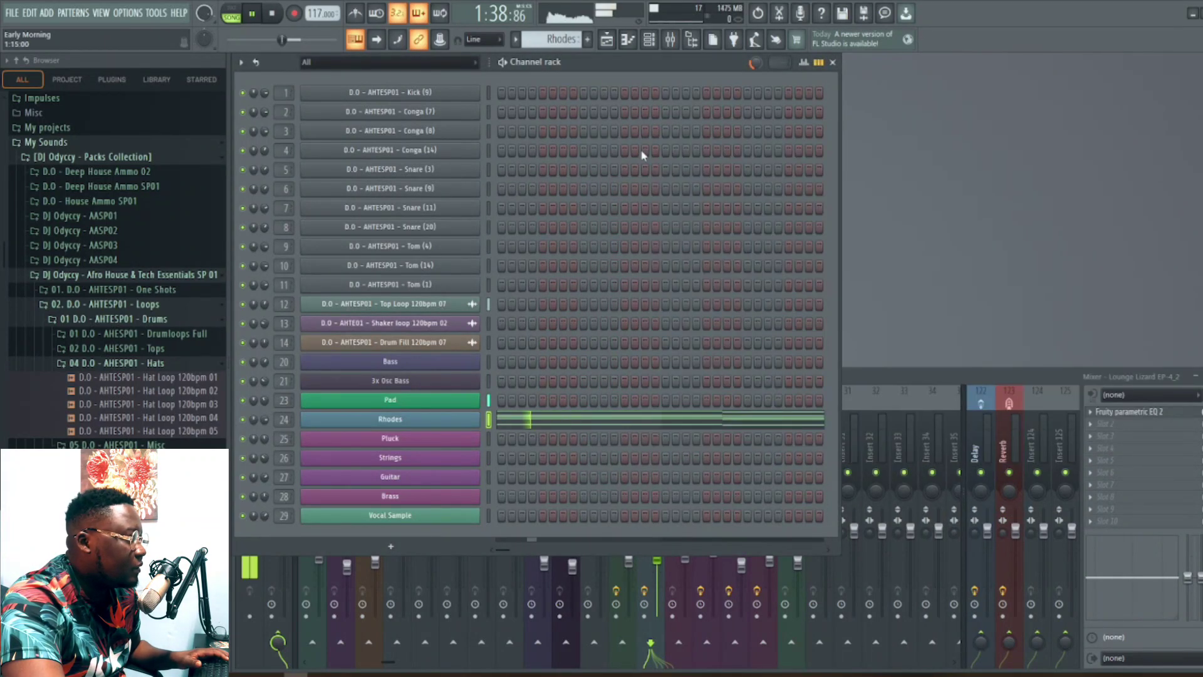
- Examine the Rhodes chord progression in the piano roll while the arrangement plays, including its highest notes
key(F5)
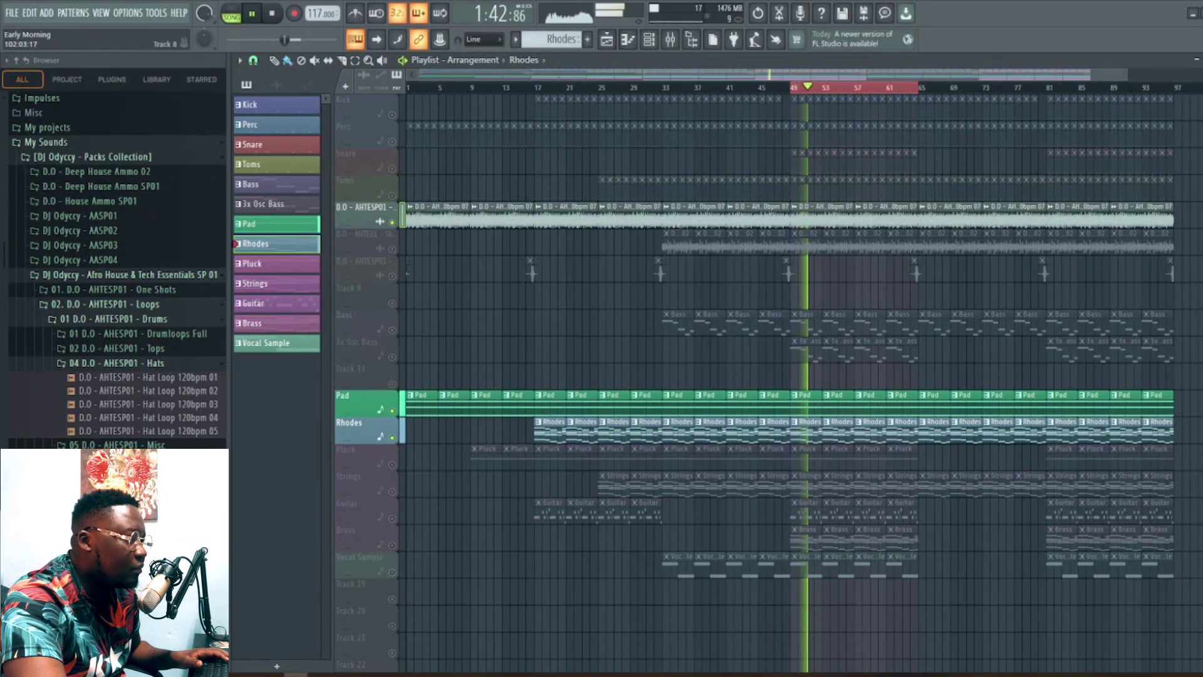
key(F5)
click(557, 420)
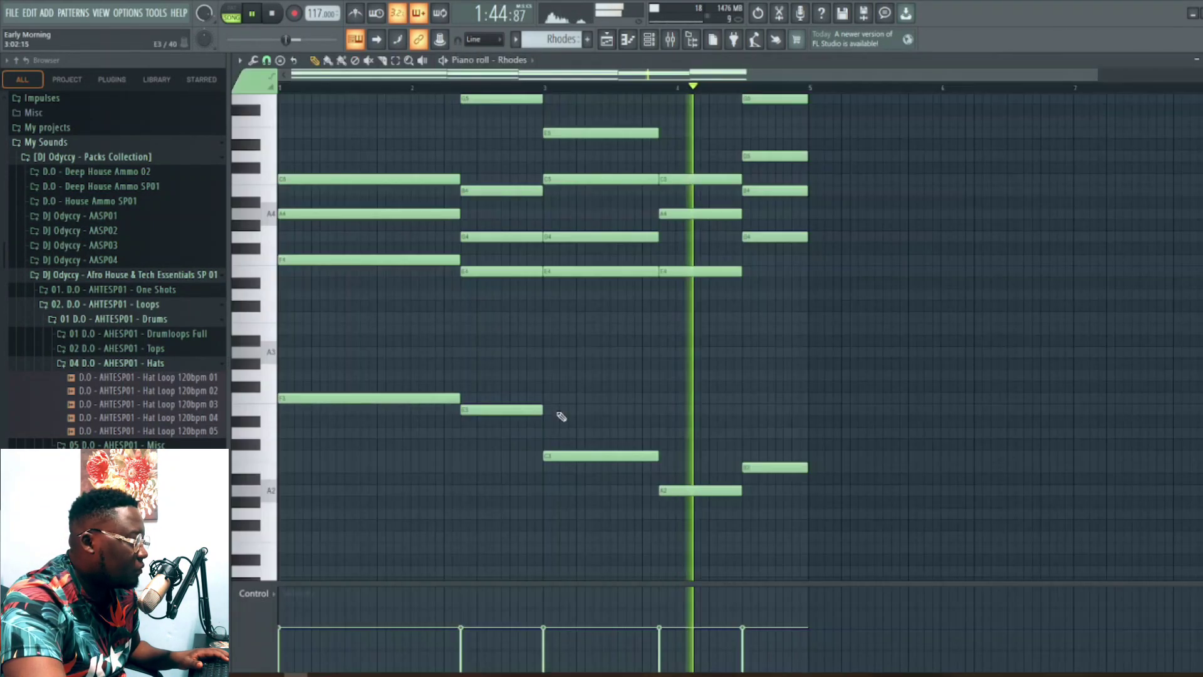
scroll(718, 338, up, 3)
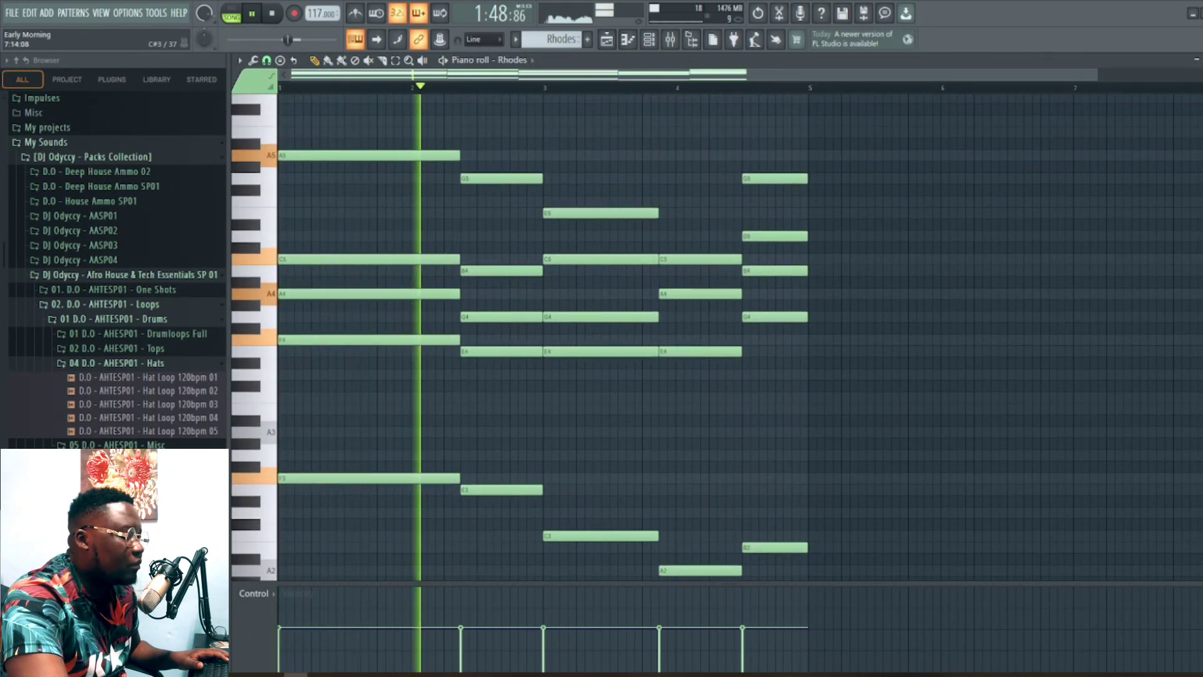
key(space)
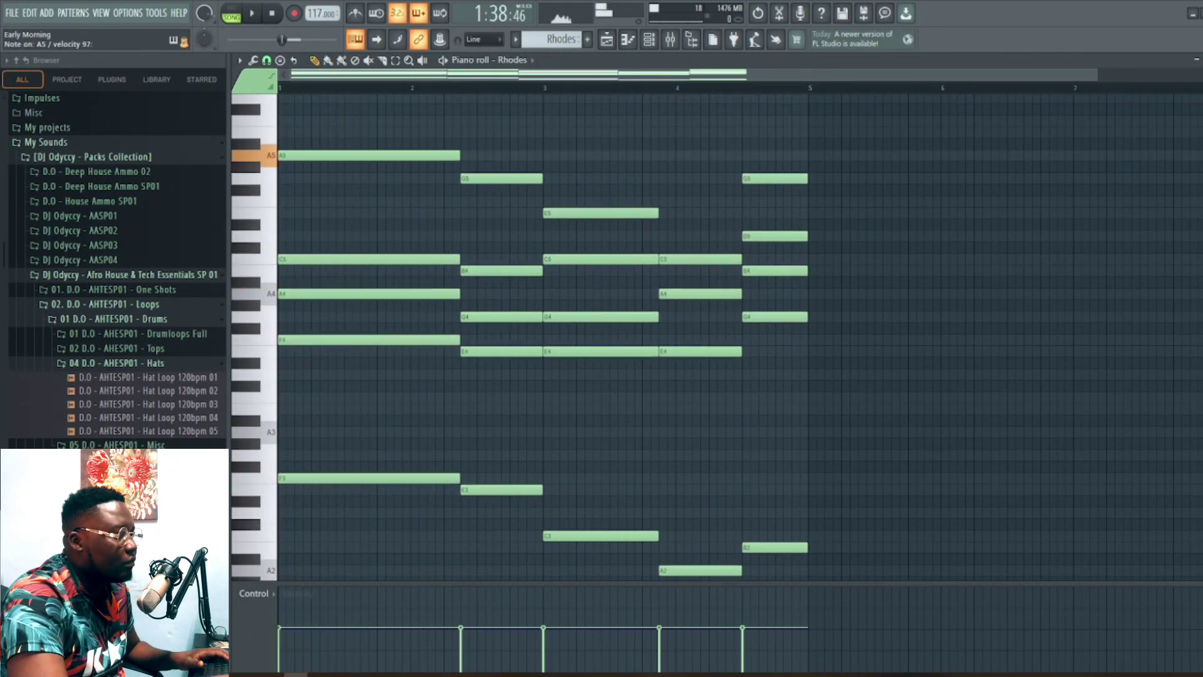
- Unmute the Pluck track, view its repeated notes in the piano roll and play the arrangement with it
key(F5)
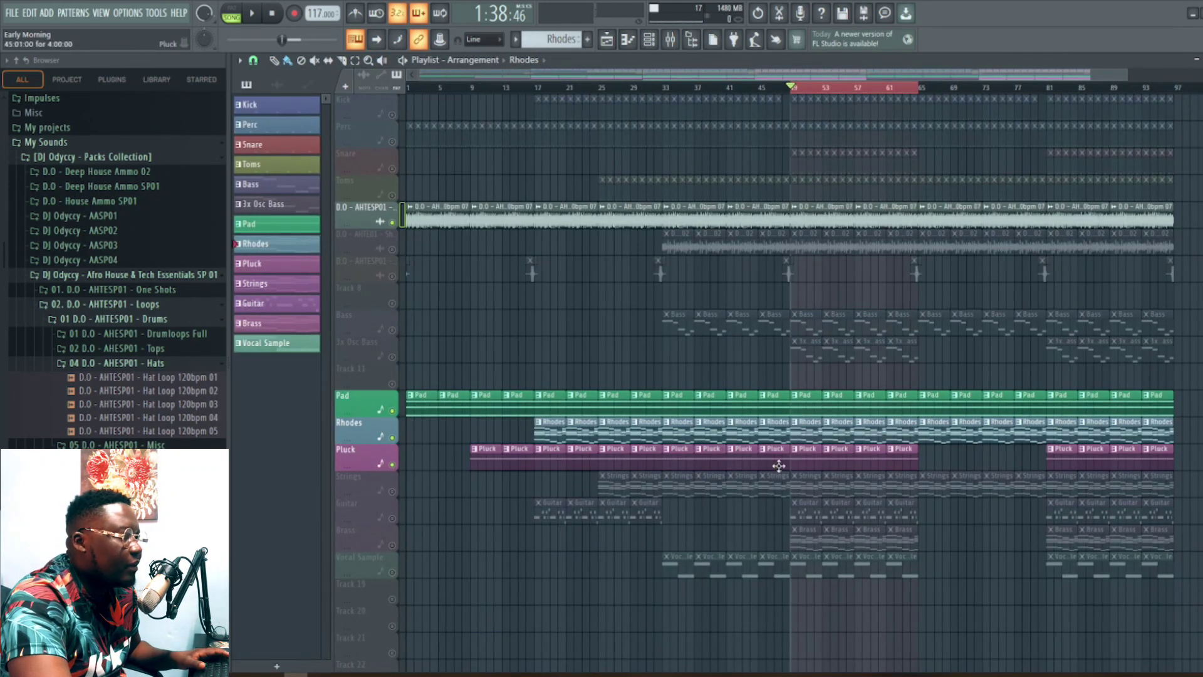
click(805, 459)
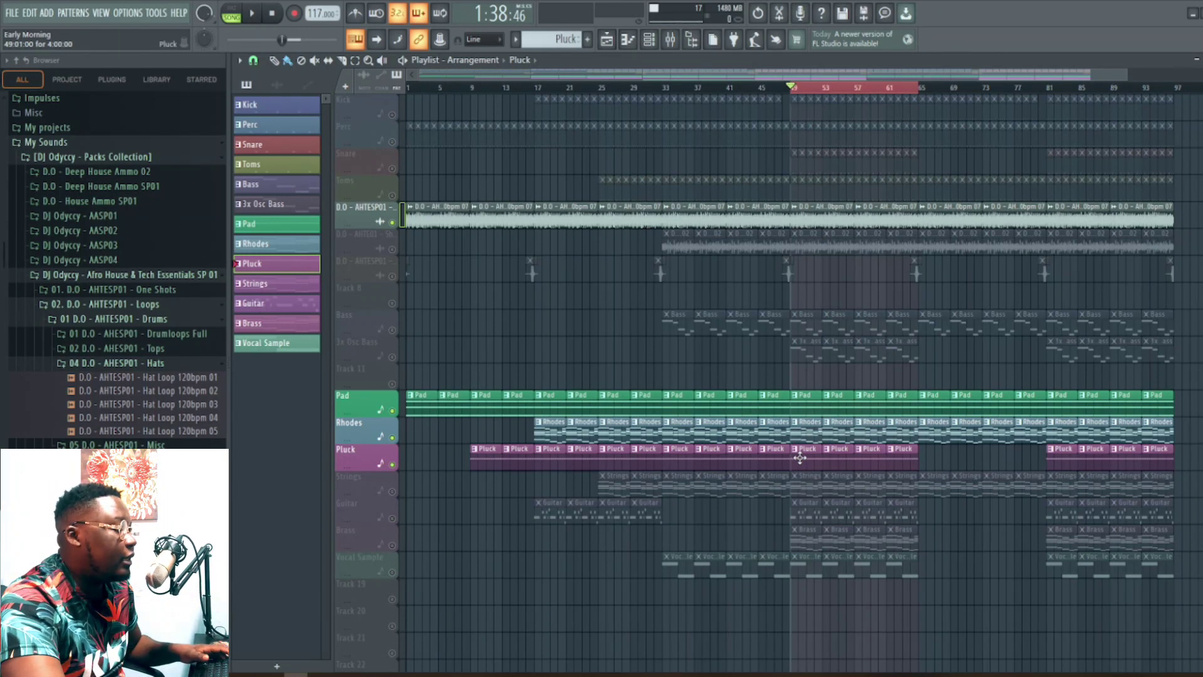
key(ctrl+s)
double_click(805, 458)
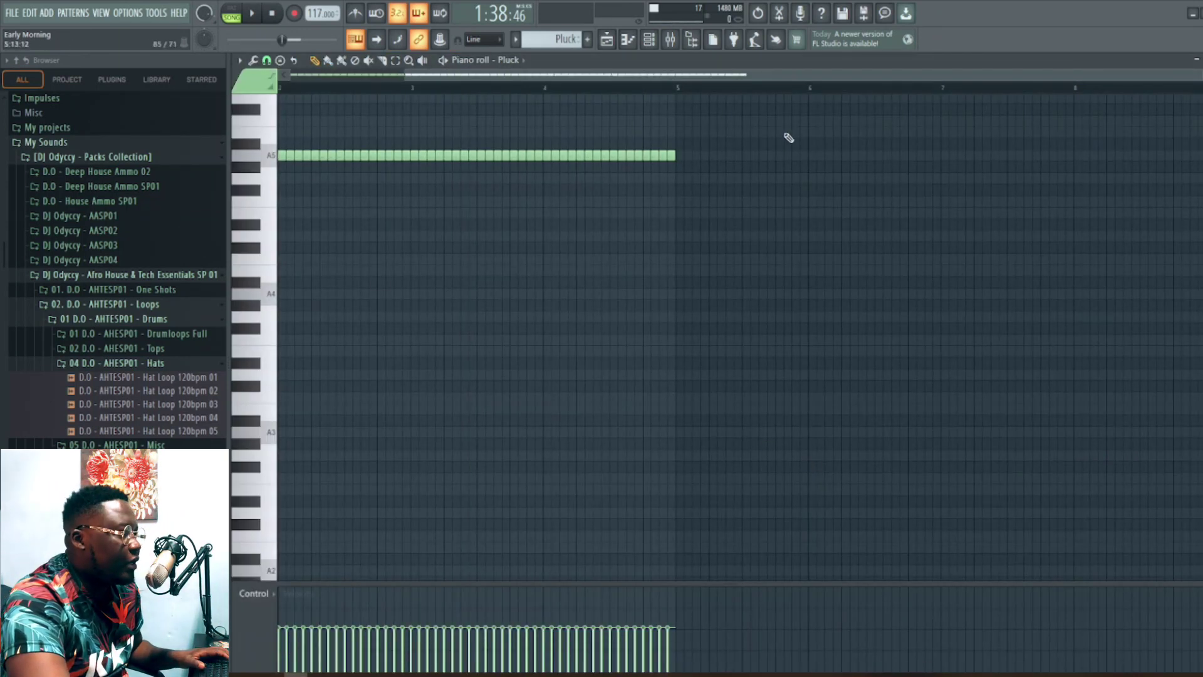
key(space)
key(F5)
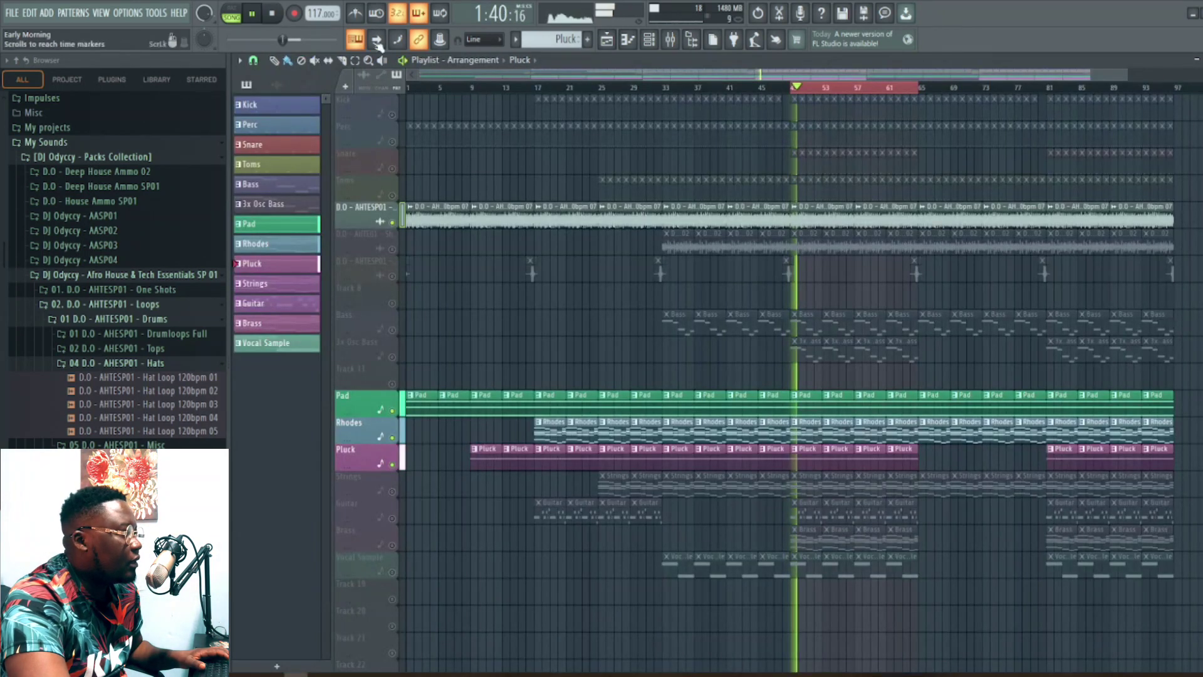
- Stop playback and raise the channel rack's main swing to 34%
key(F6)
key(space)
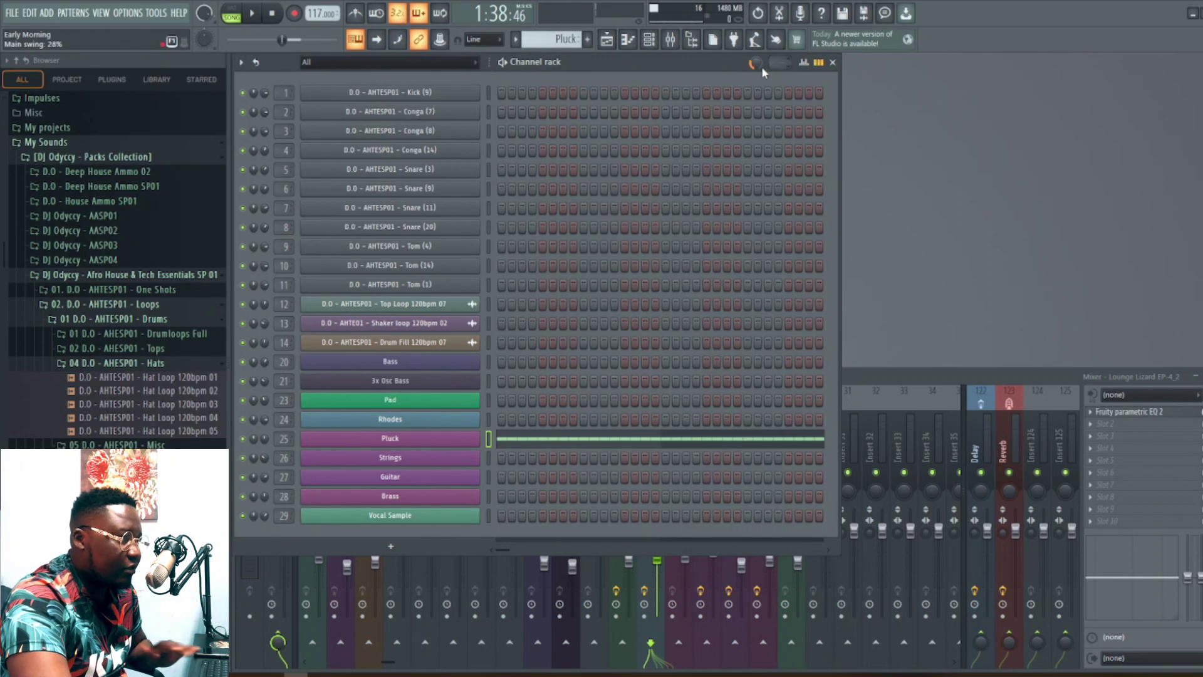
drag(755, 63, 755, 64)
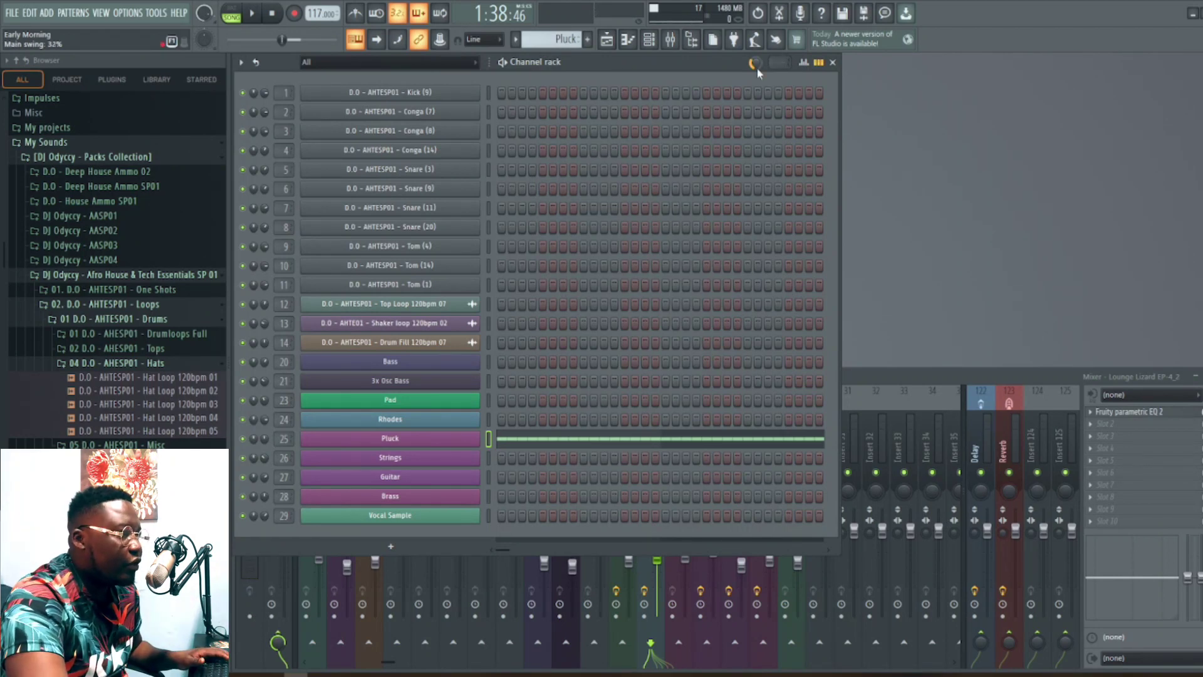
drag(755, 62, 755, 68)
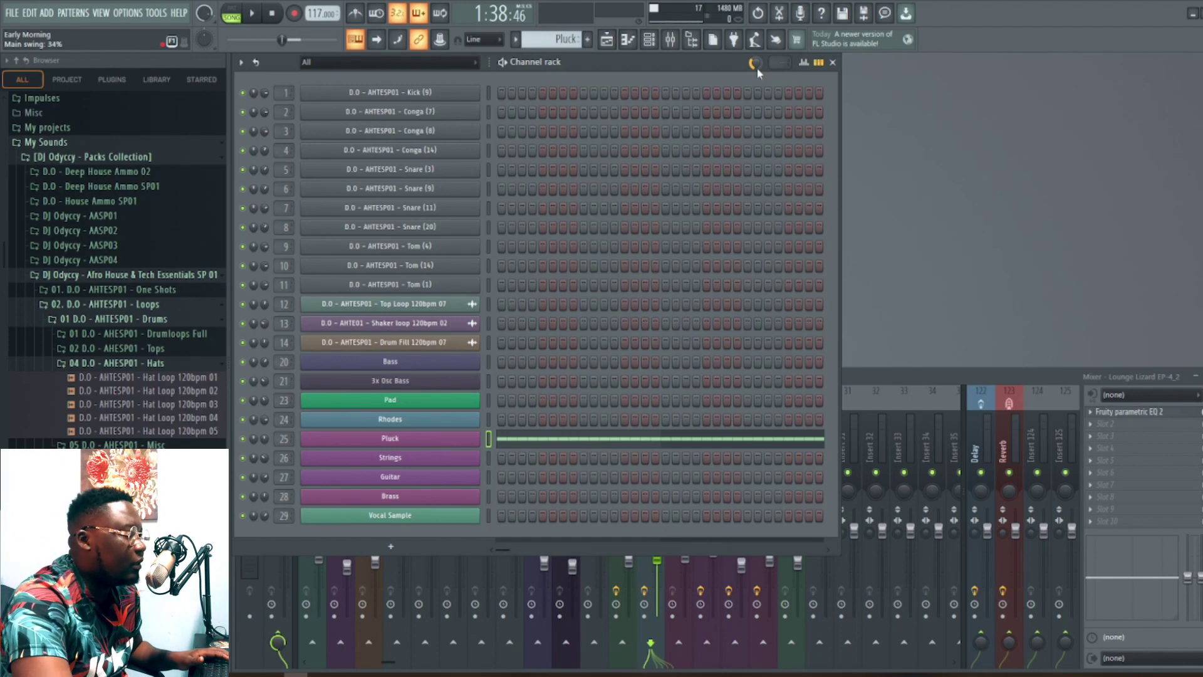
- Inspect the Pluck channel's Nexus preset, close the instrument and return to the playlist
click(434, 443)
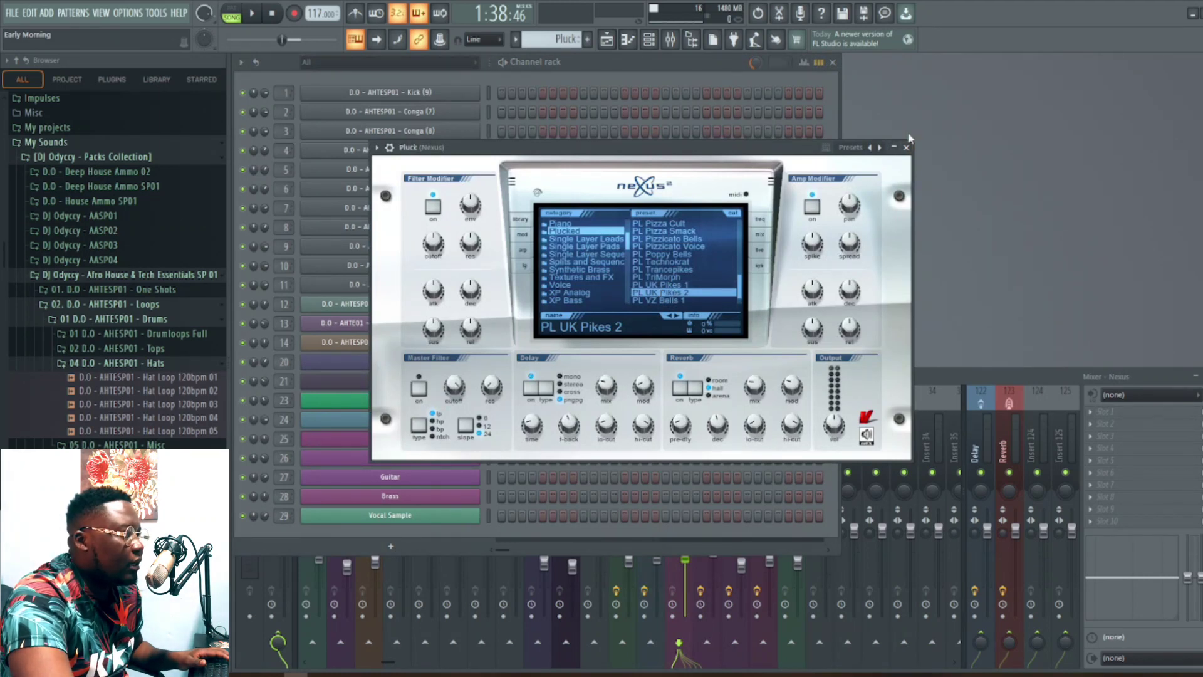
click(906, 147)
click(606, 40)
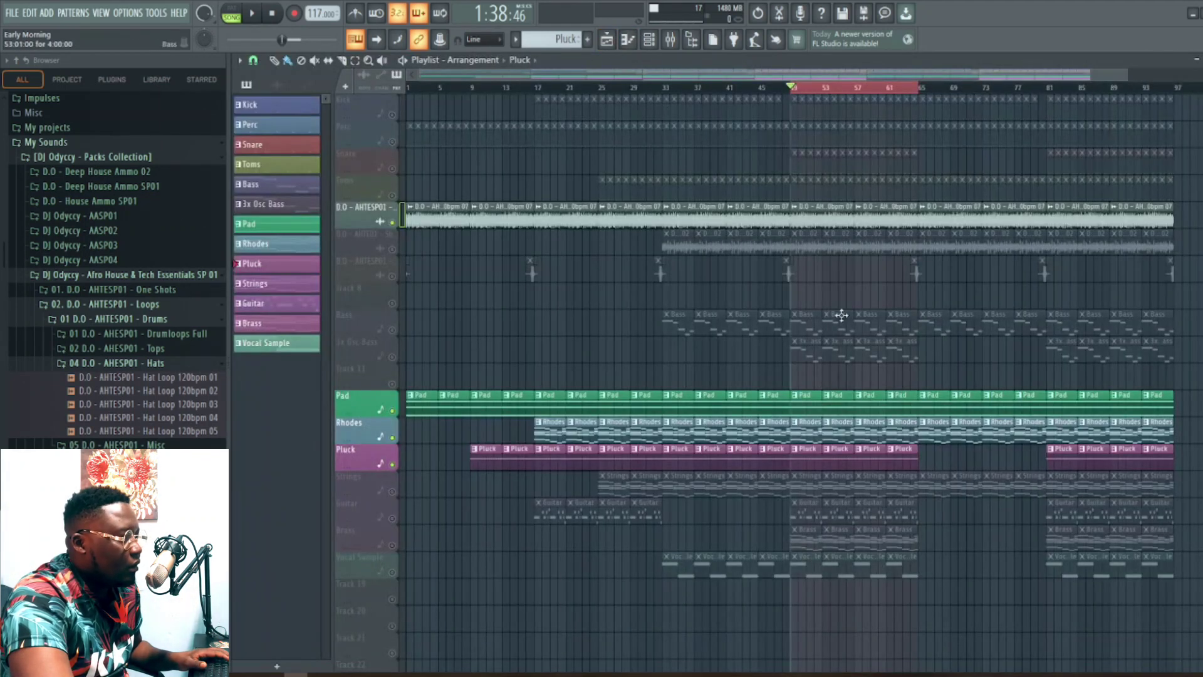
- Unmute the Strings track, select its pattern and inspect its Cello Ensemble instrument in Kontakt
click(392, 491)
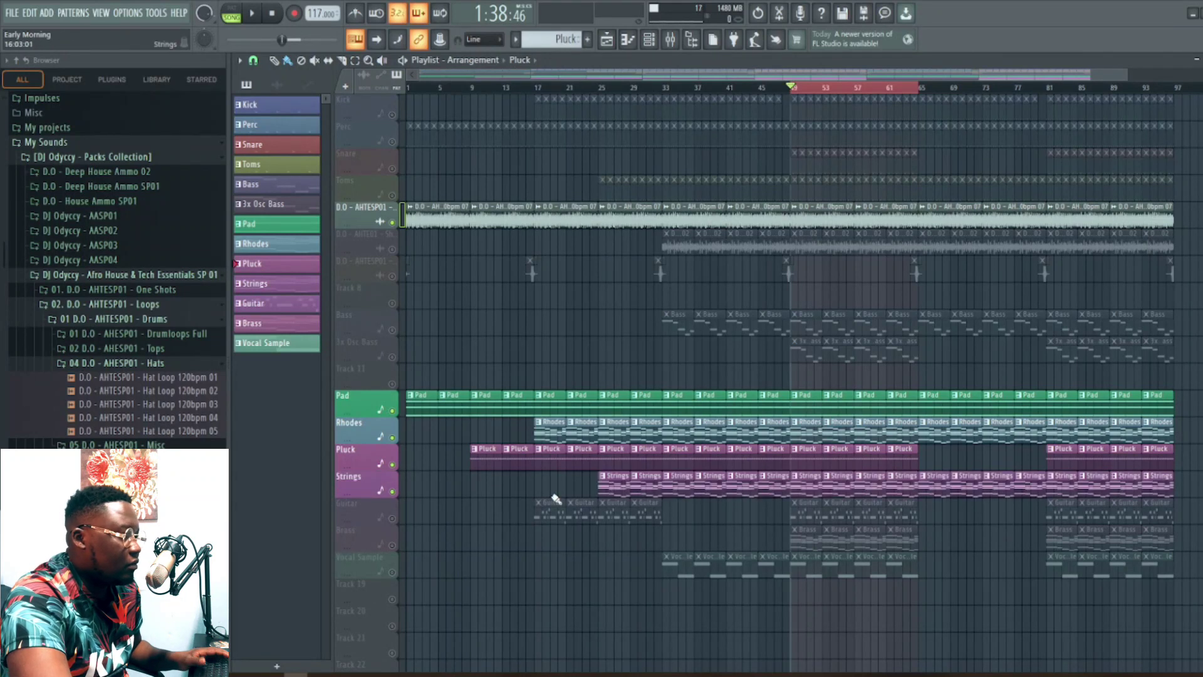
click(812, 484)
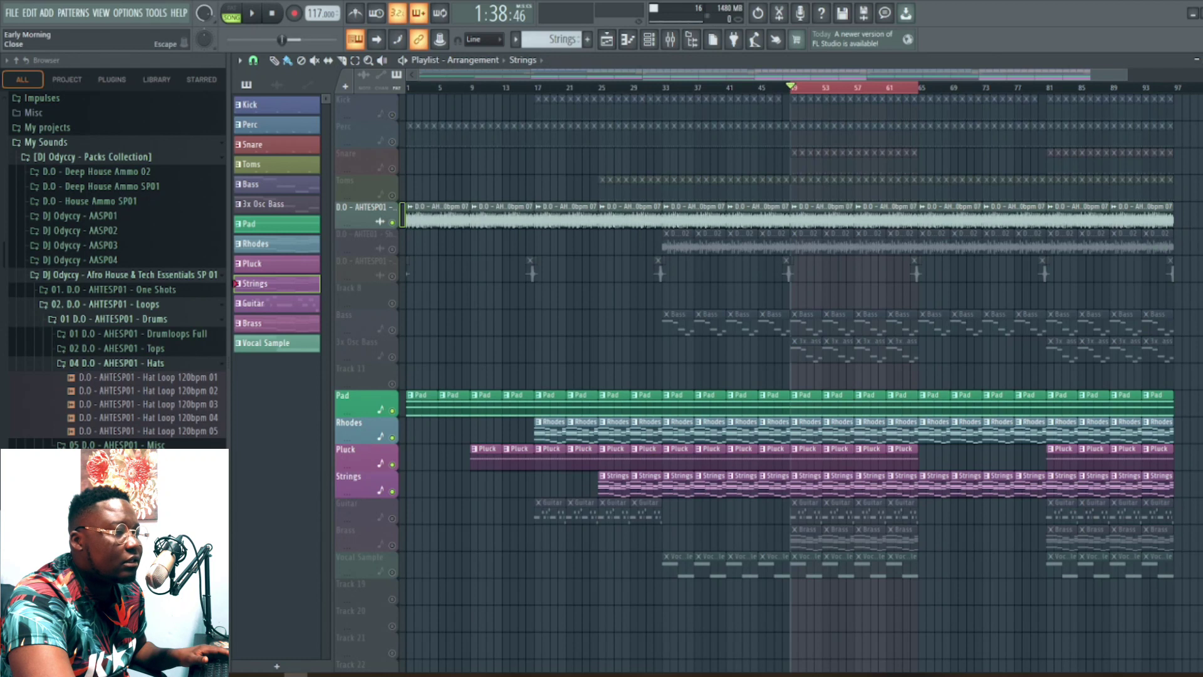
click(1201, 60)
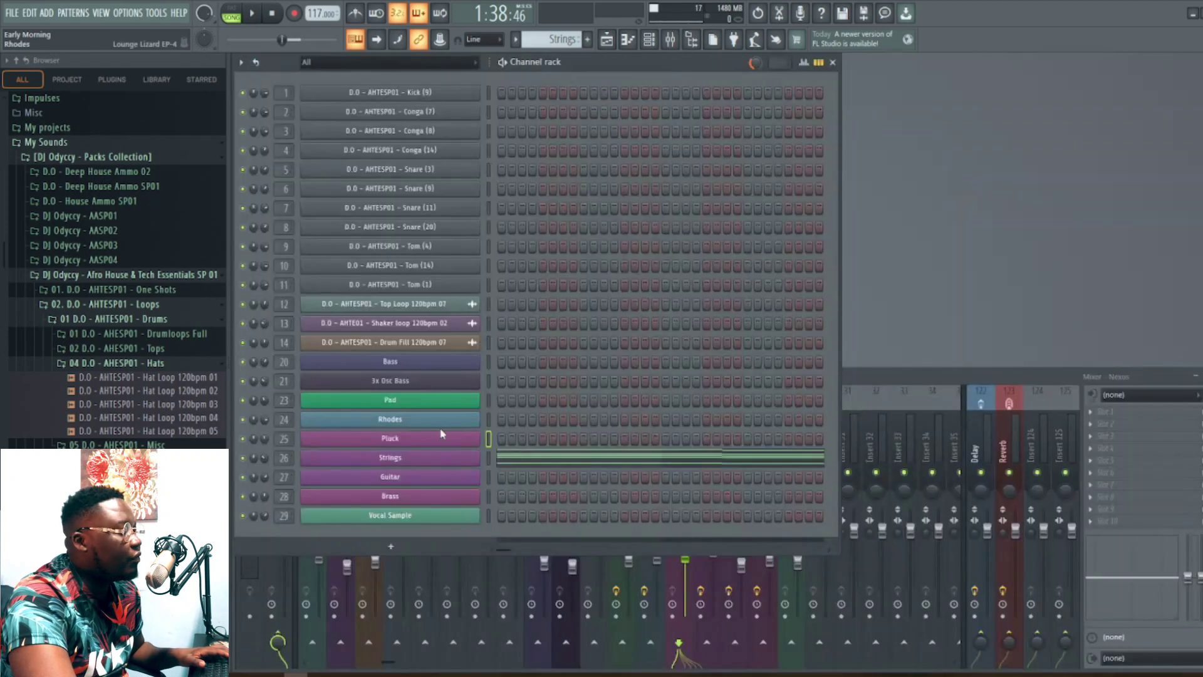
click(417, 458)
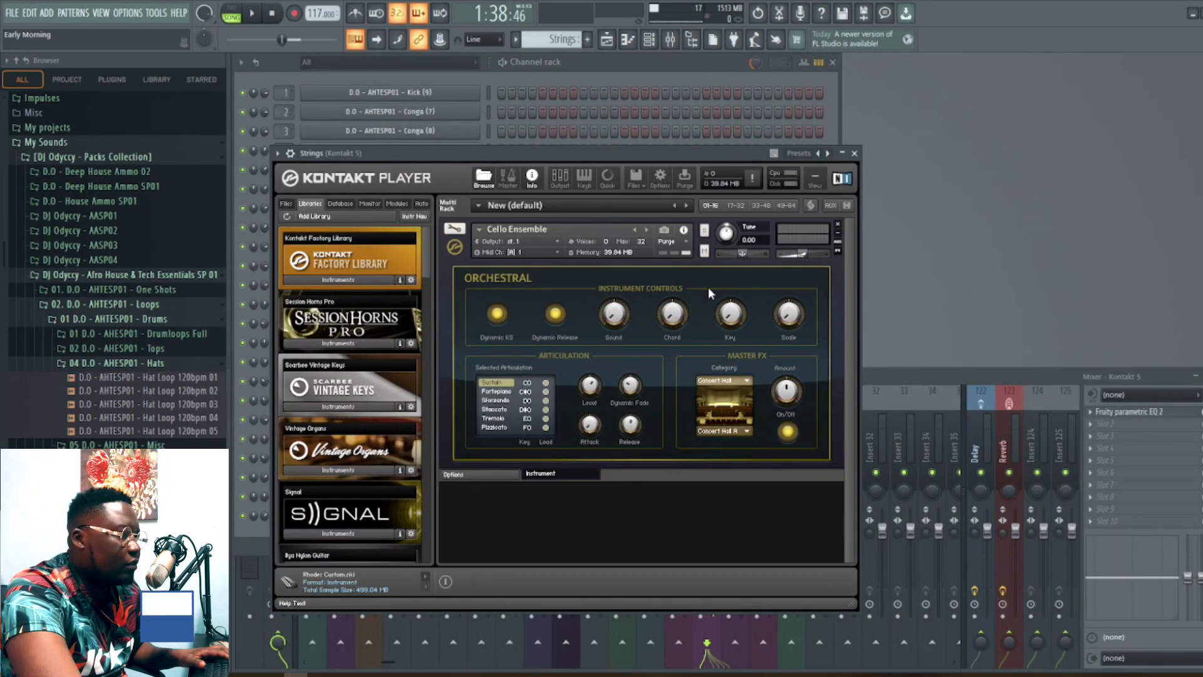
click(854, 153)
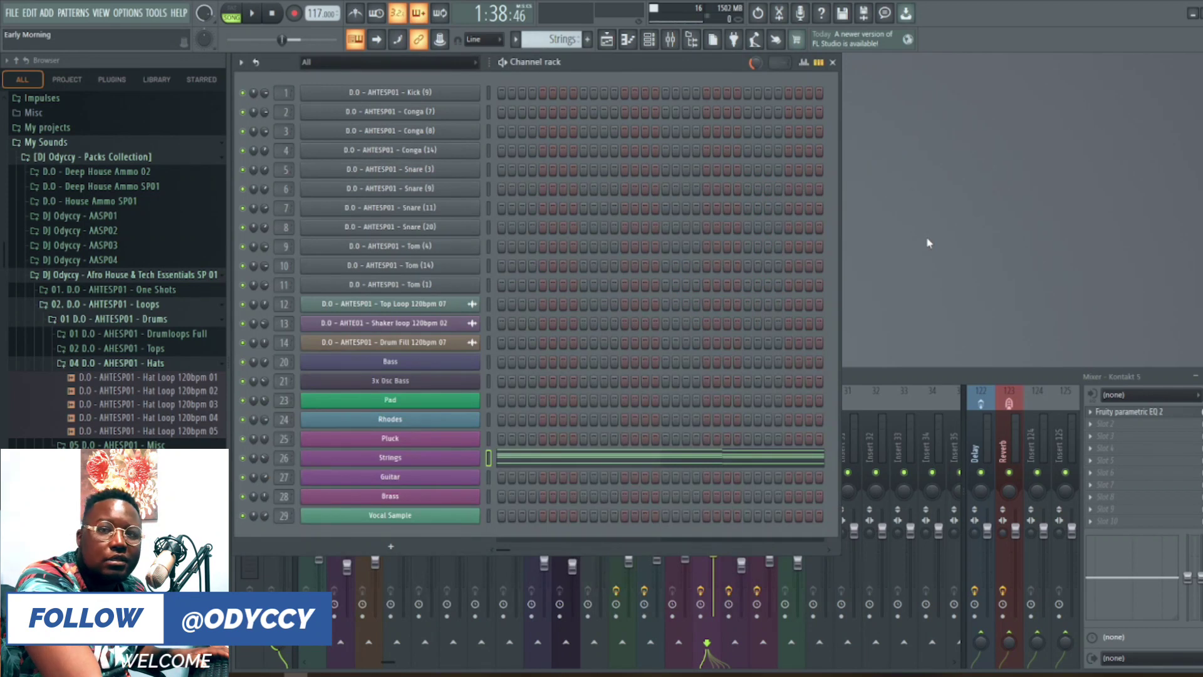
- Play the arrangement with the strings and examine the Fruity parametric EQ 2 curve on their mixer track
click(609, 43)
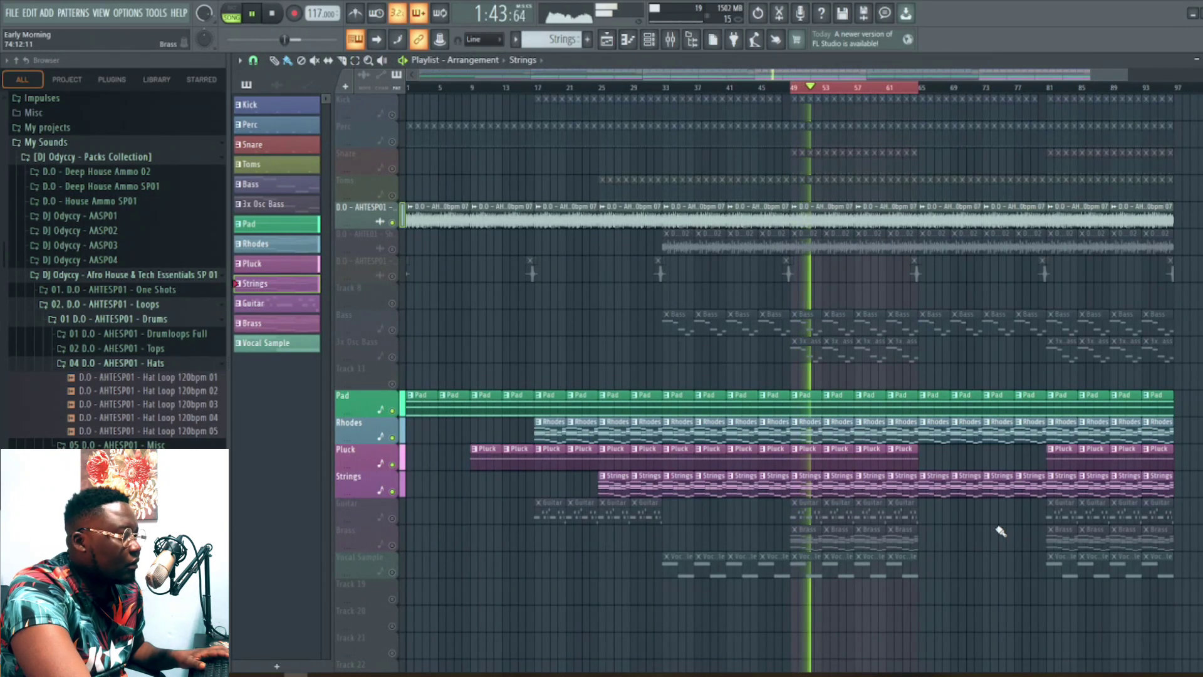
click(670, 39)
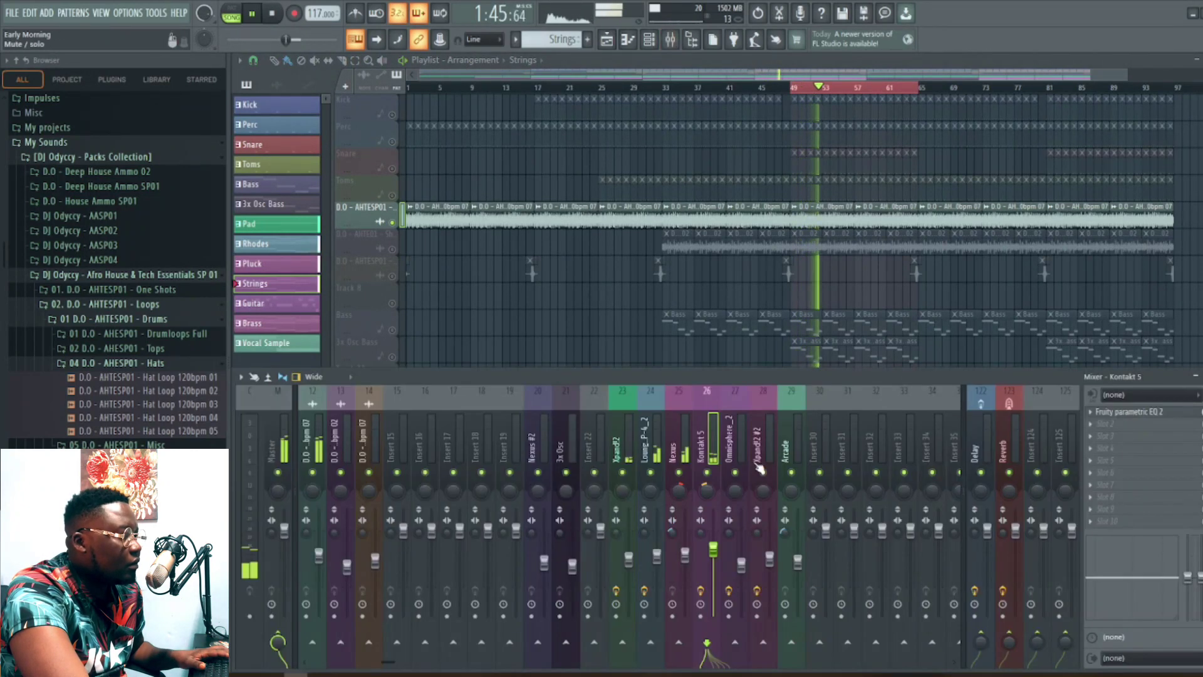
click(1128, 412)
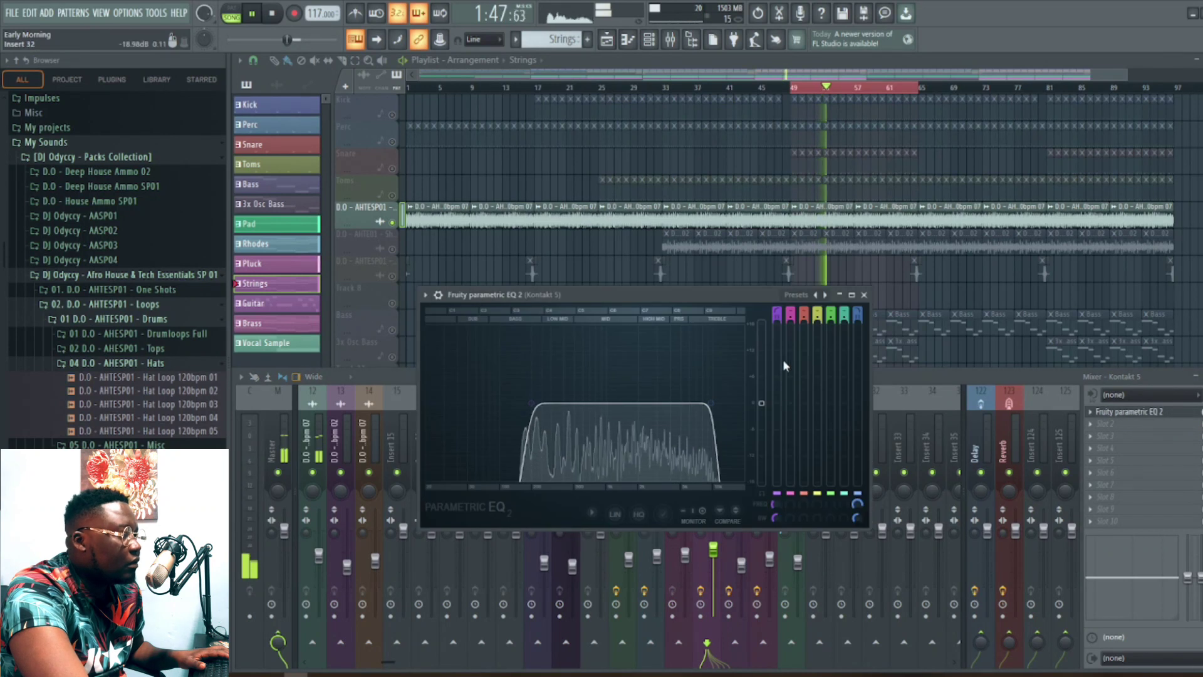
click(865, 295)
key(space)
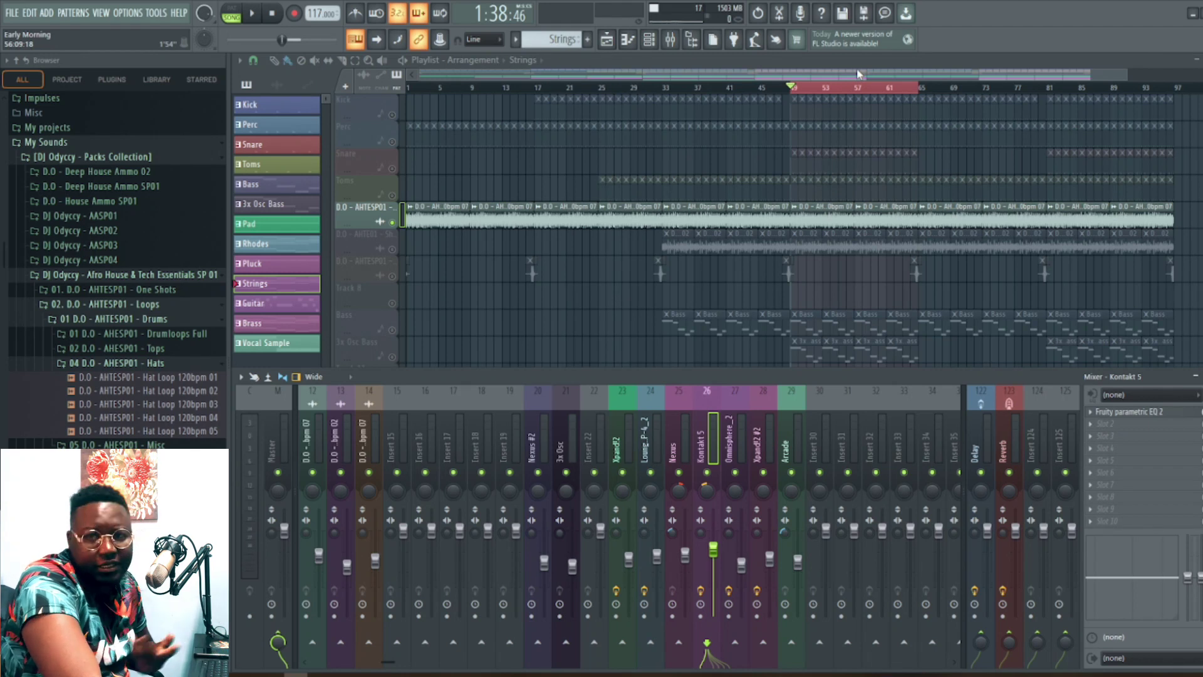
- Hide the mixer, unmute the Guitar track in the playlist and play the arrangement with its pattern selected
key(F9)
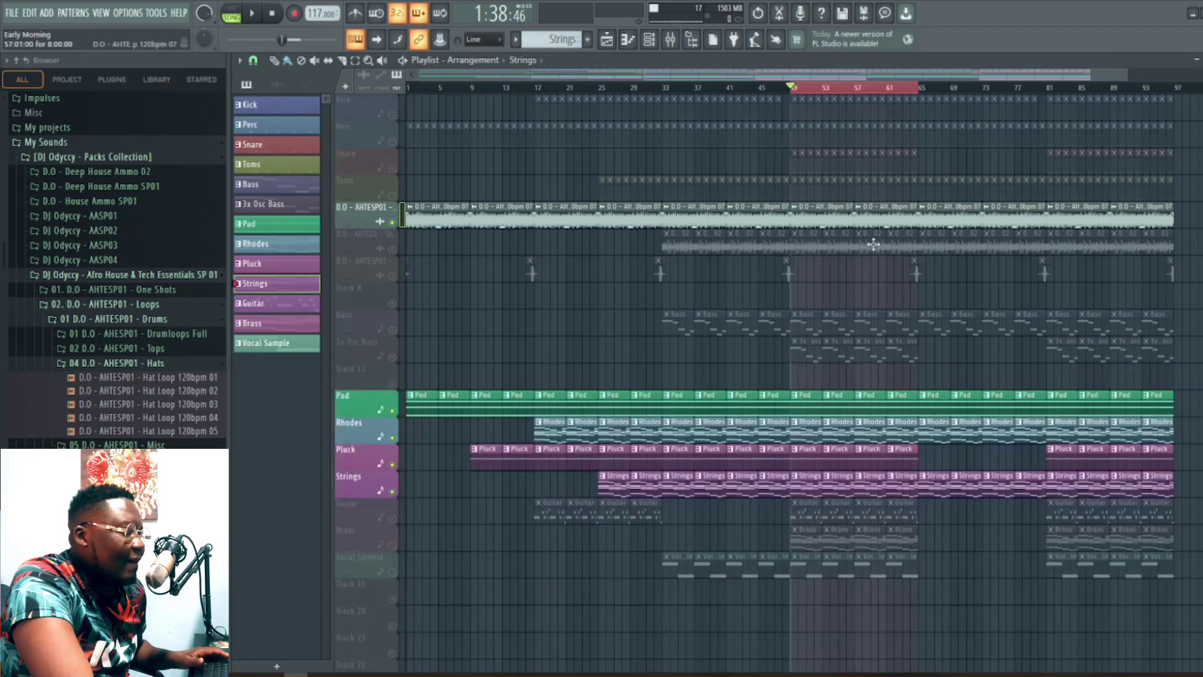
click(393, 519)
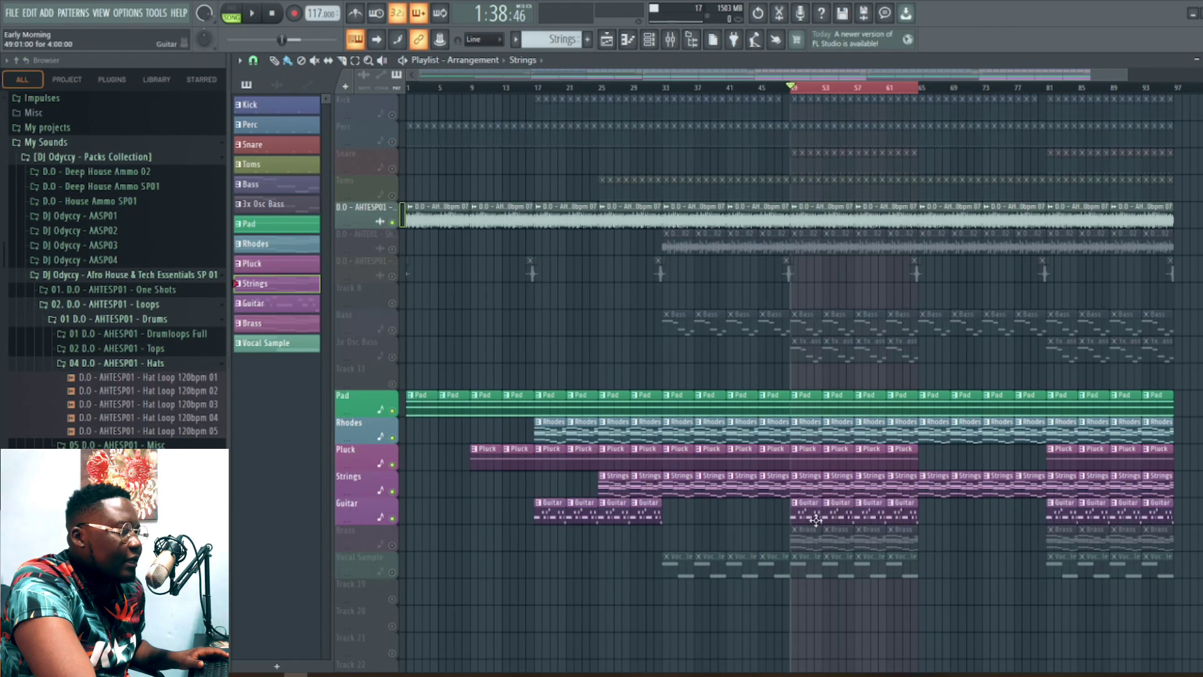
key(space)
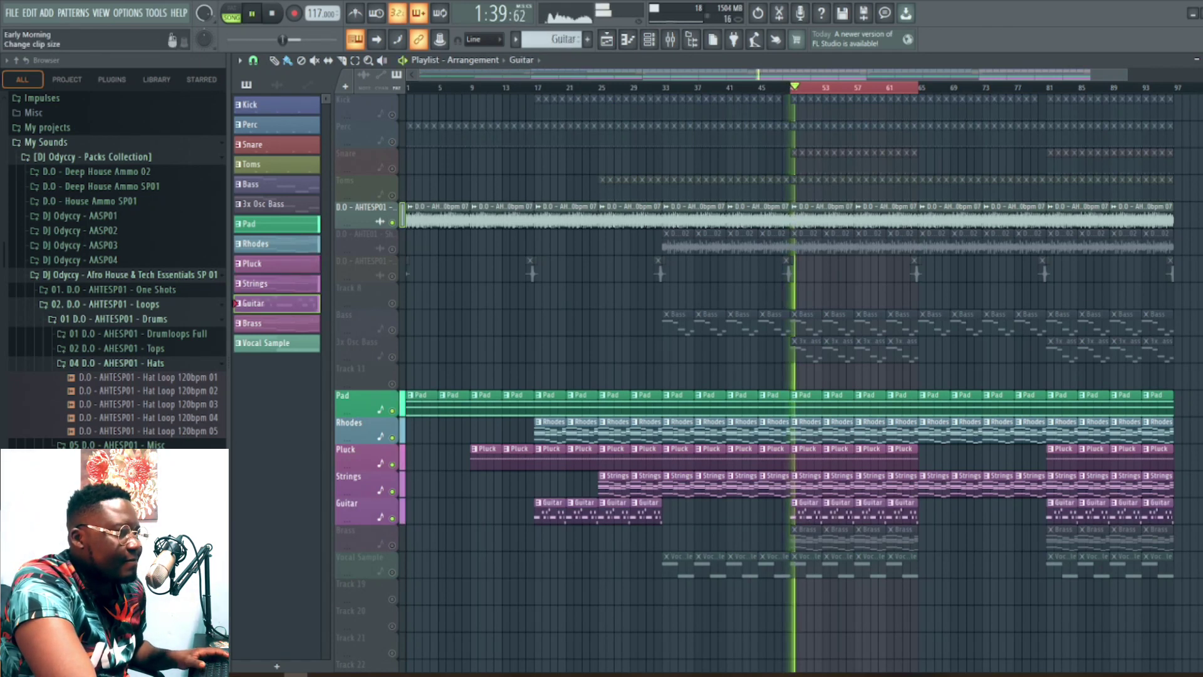
- Review the Guitar pattern's notes in the piano roll during playback, return to the channel rack and stop playback
key(F5)
key(F9)
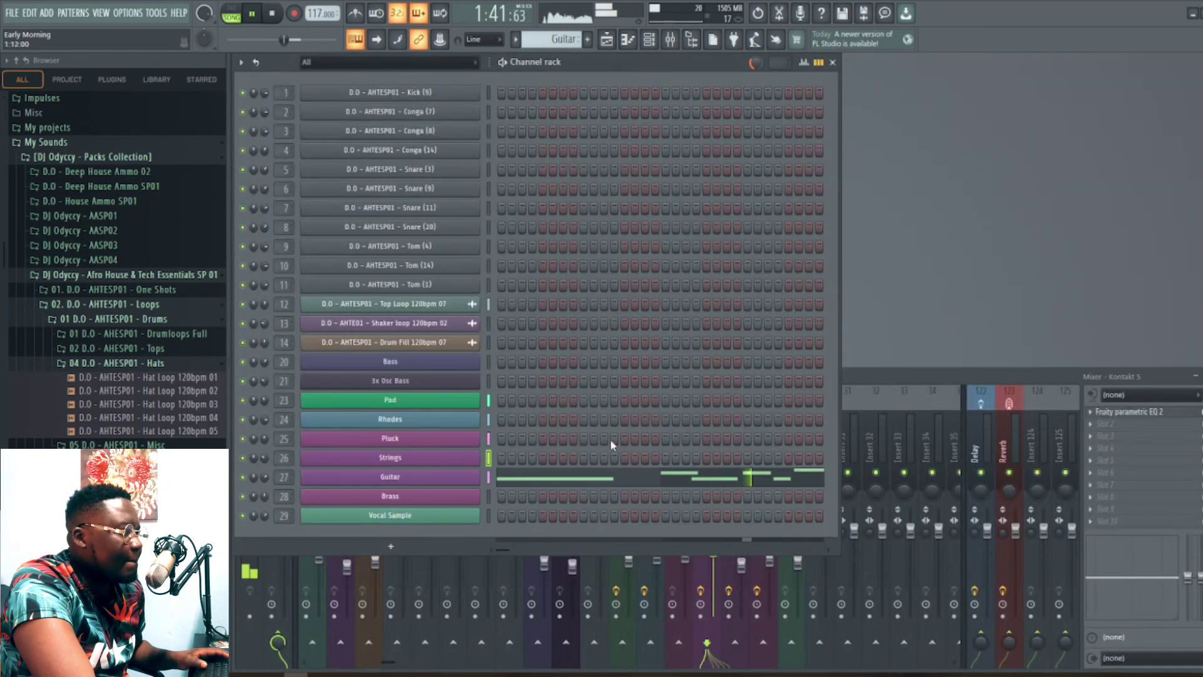
key(F7)
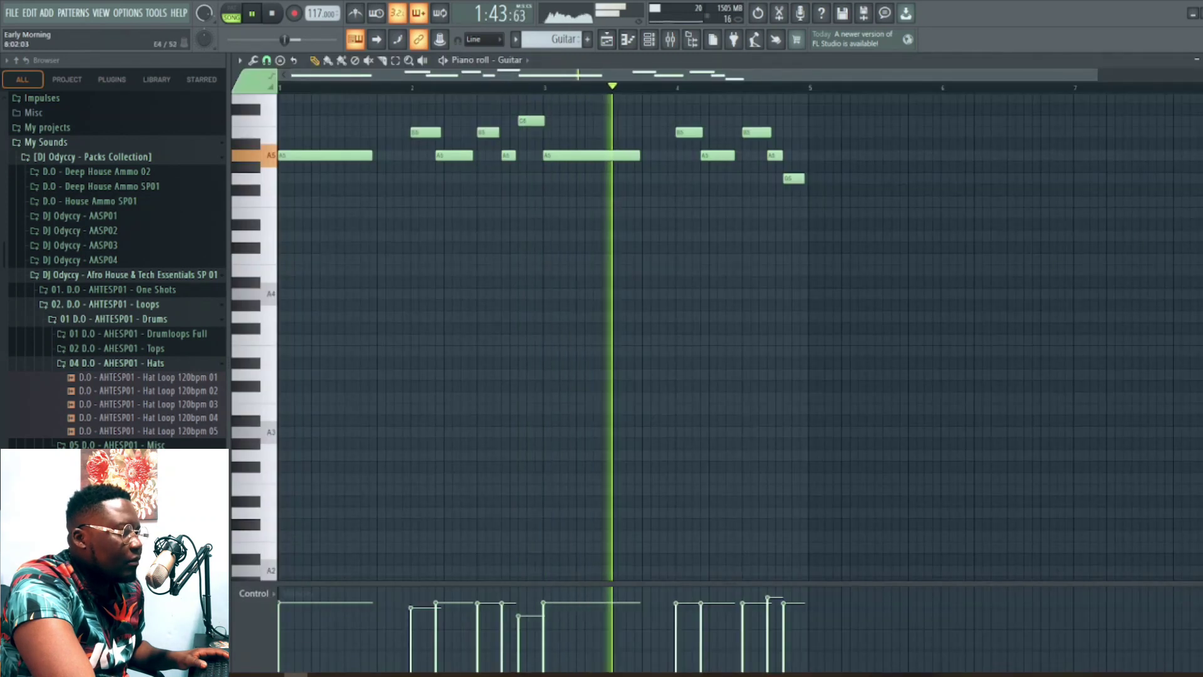
scroll(718, 338, up, 3)
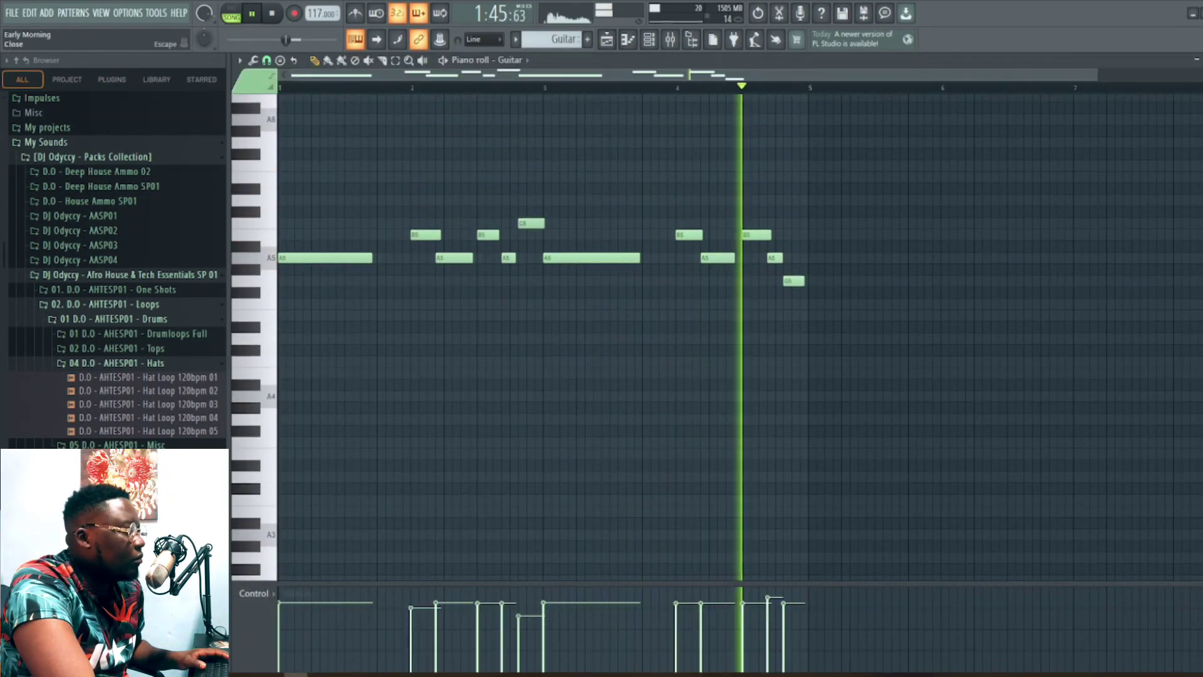
key(Escape)
key(space)
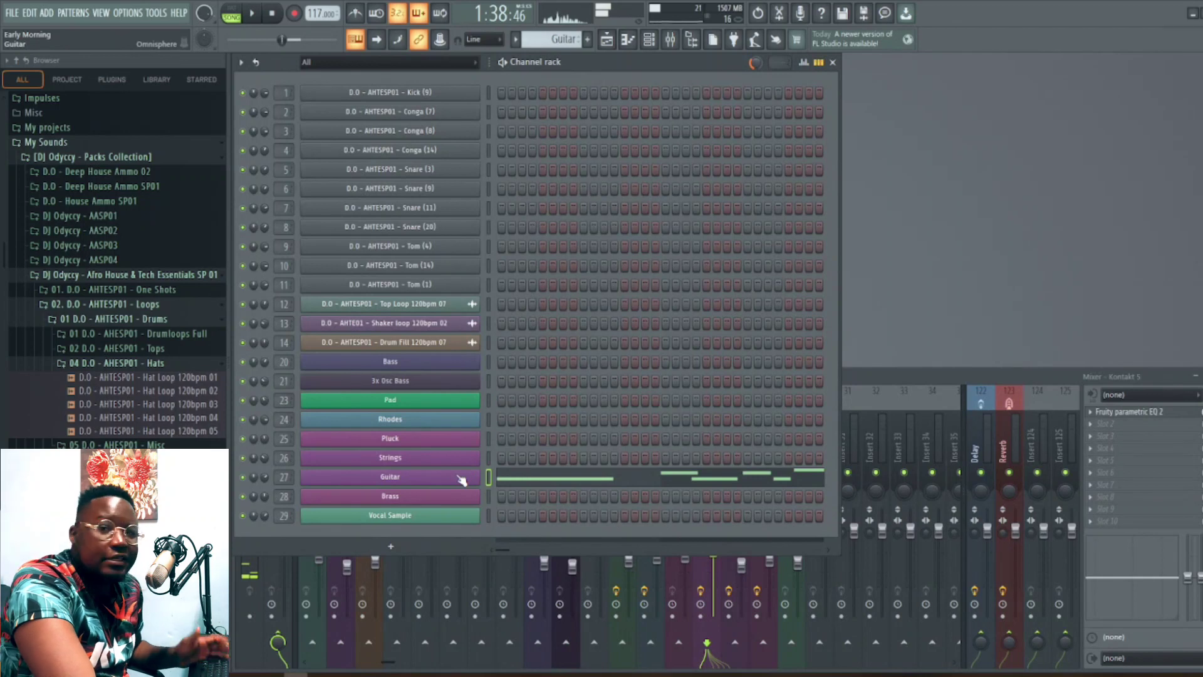
- Inspect the Guitar channel's Classic Nylon Guitar patch in Omnisphere, close the instrument and return to the playlist
click(461, 479)
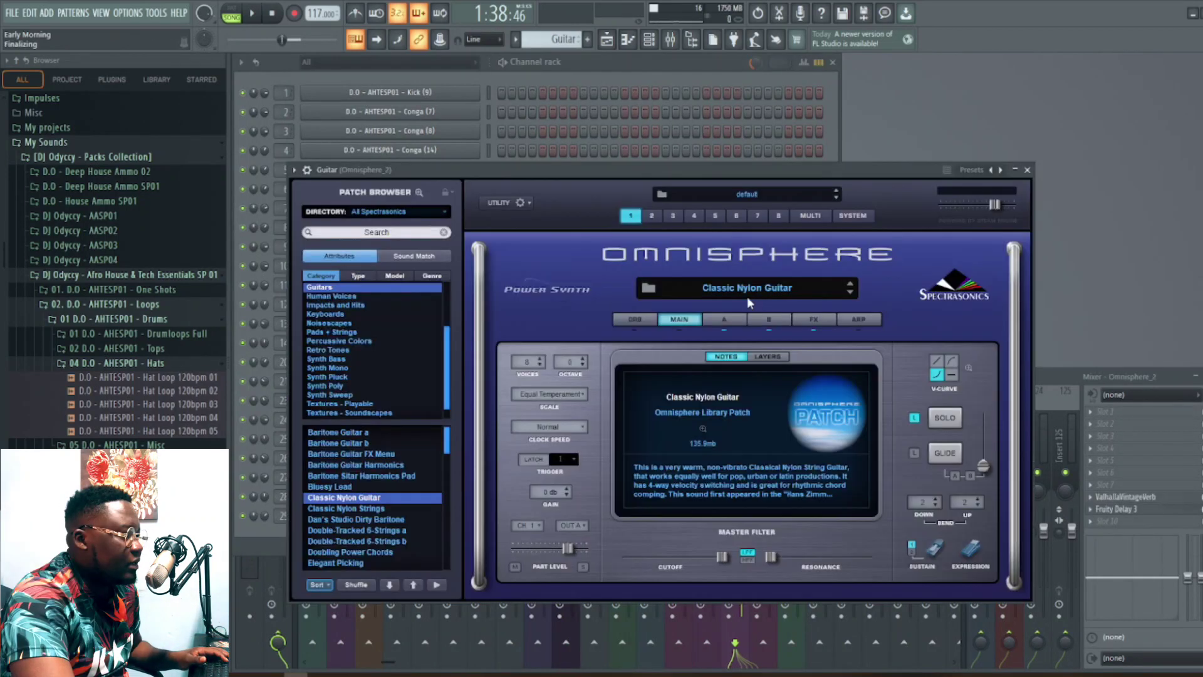
click(771, 291)
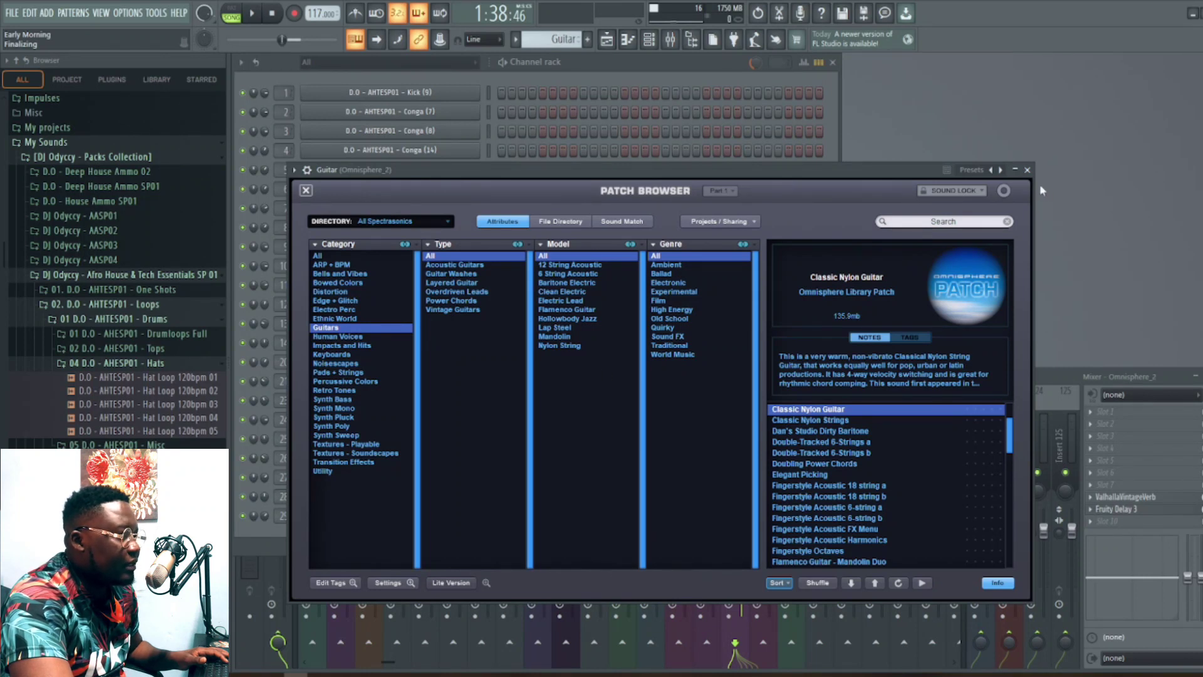
click(1026, 170)
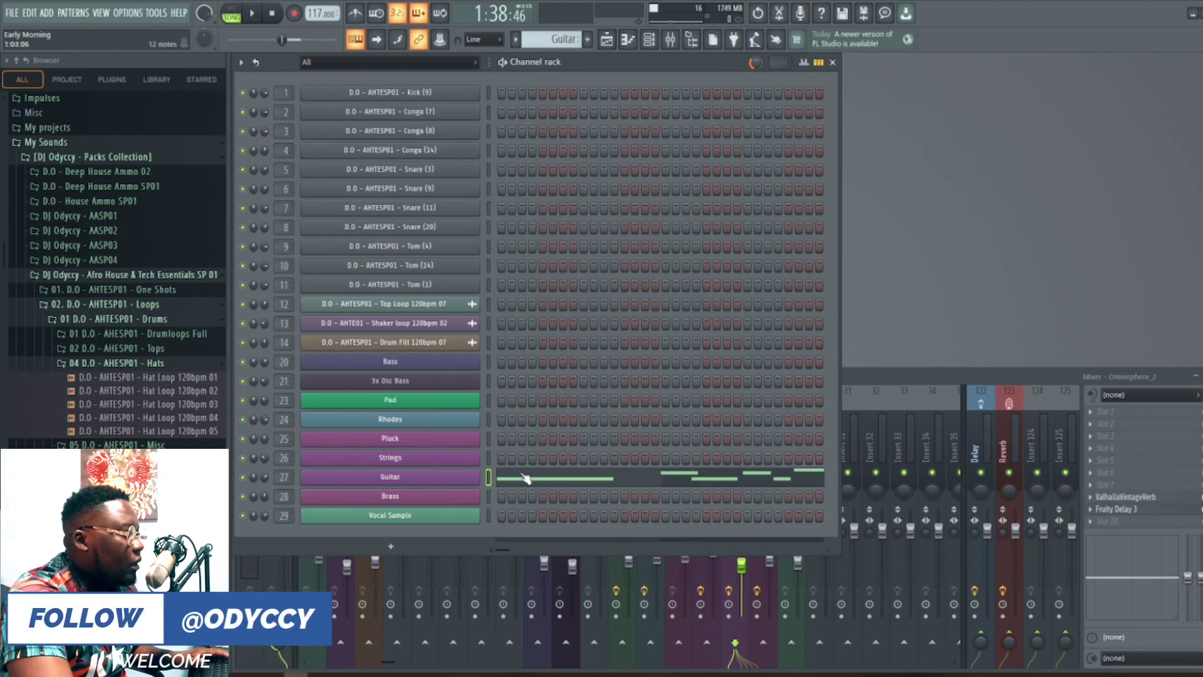
key(F5)
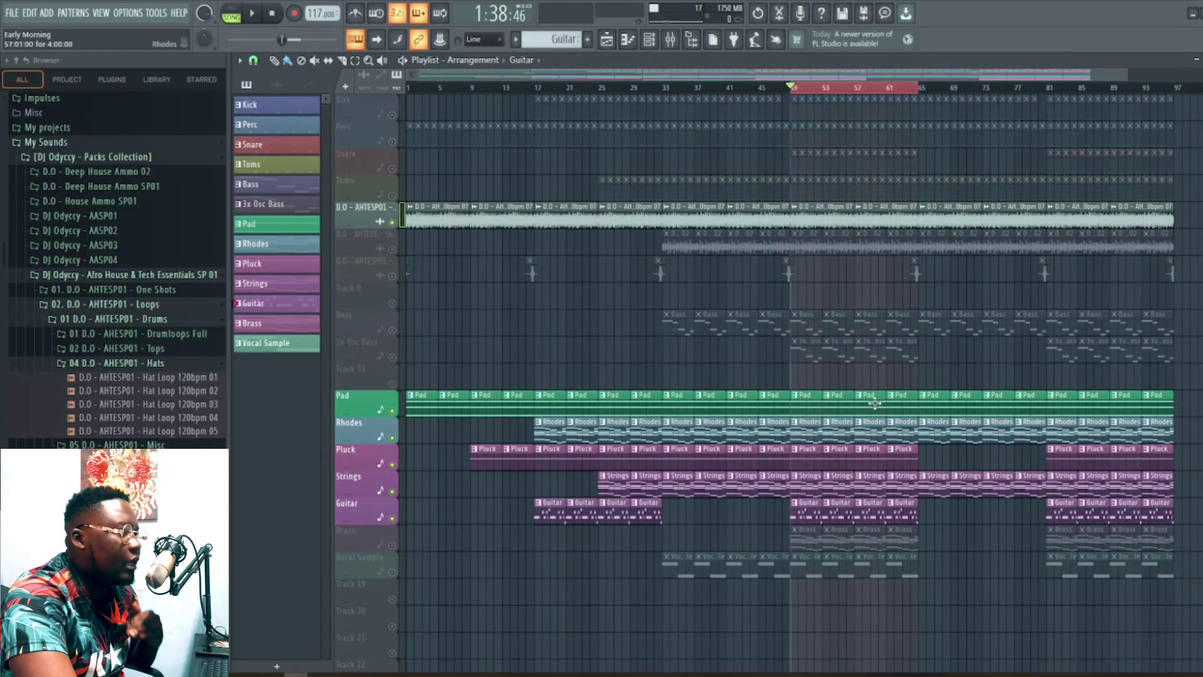
- Unmute the Kick track, select its pattern and play the arrangement with the kick
click(392, 115)
click(802, 112)
key(space)
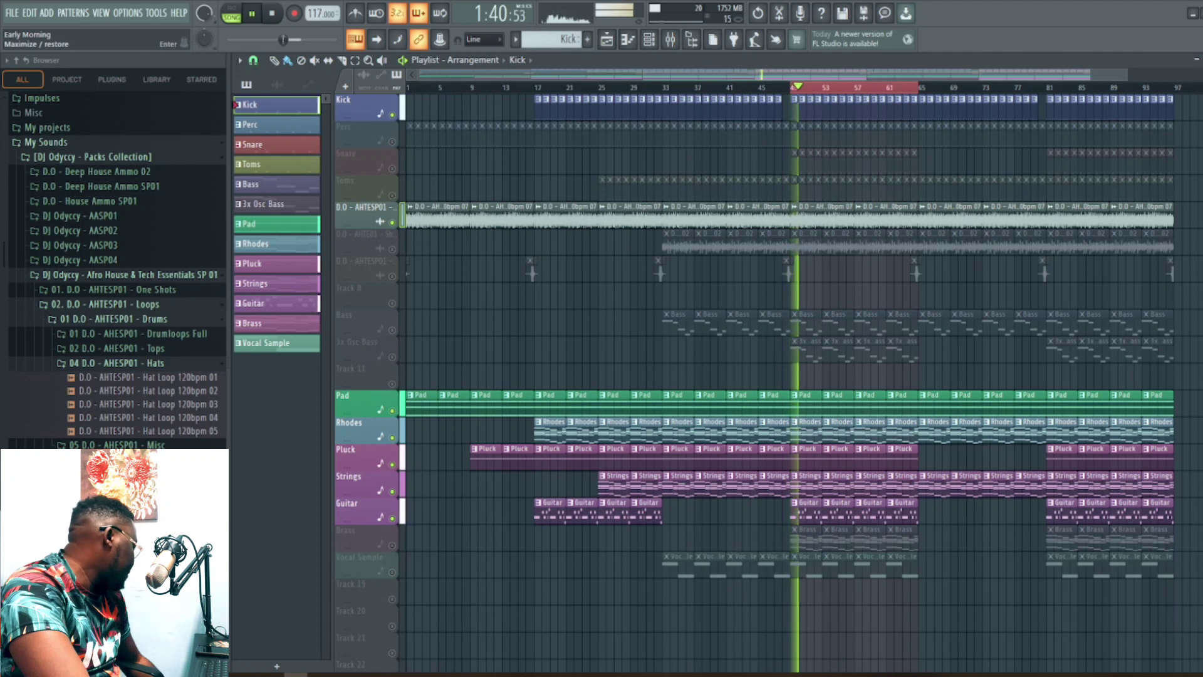
- Switch to pattern playback, examine the Kick steps in the channel rack, stop and return to the playlist
key(l)
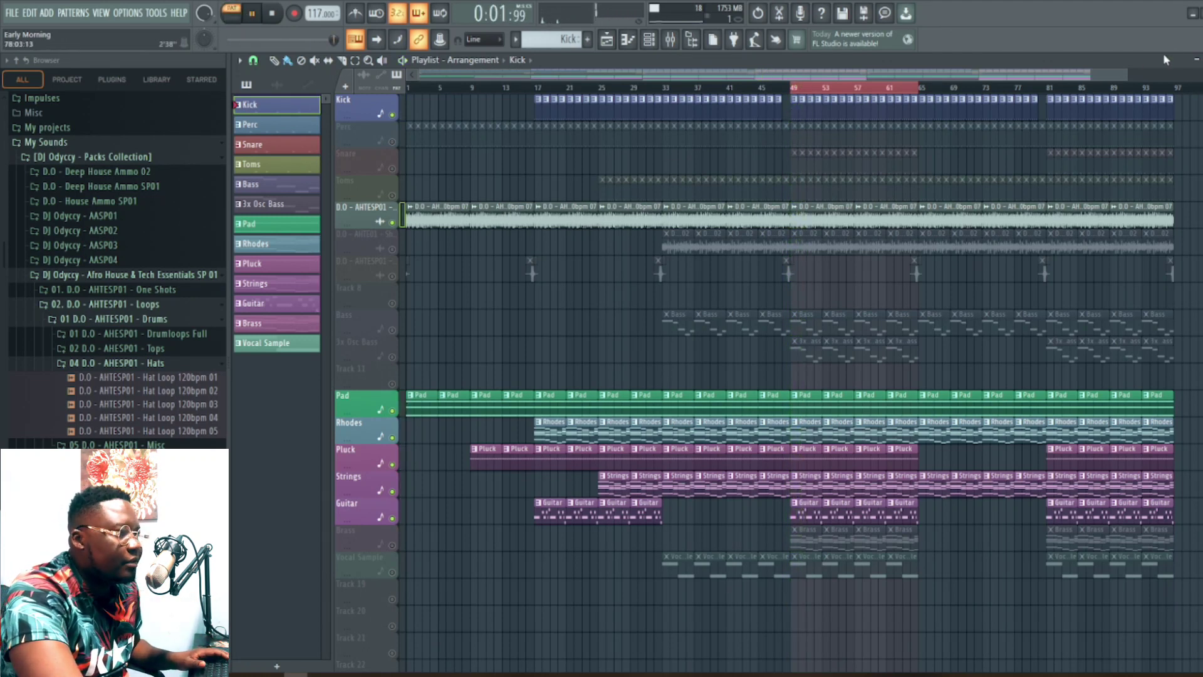
key(F5)
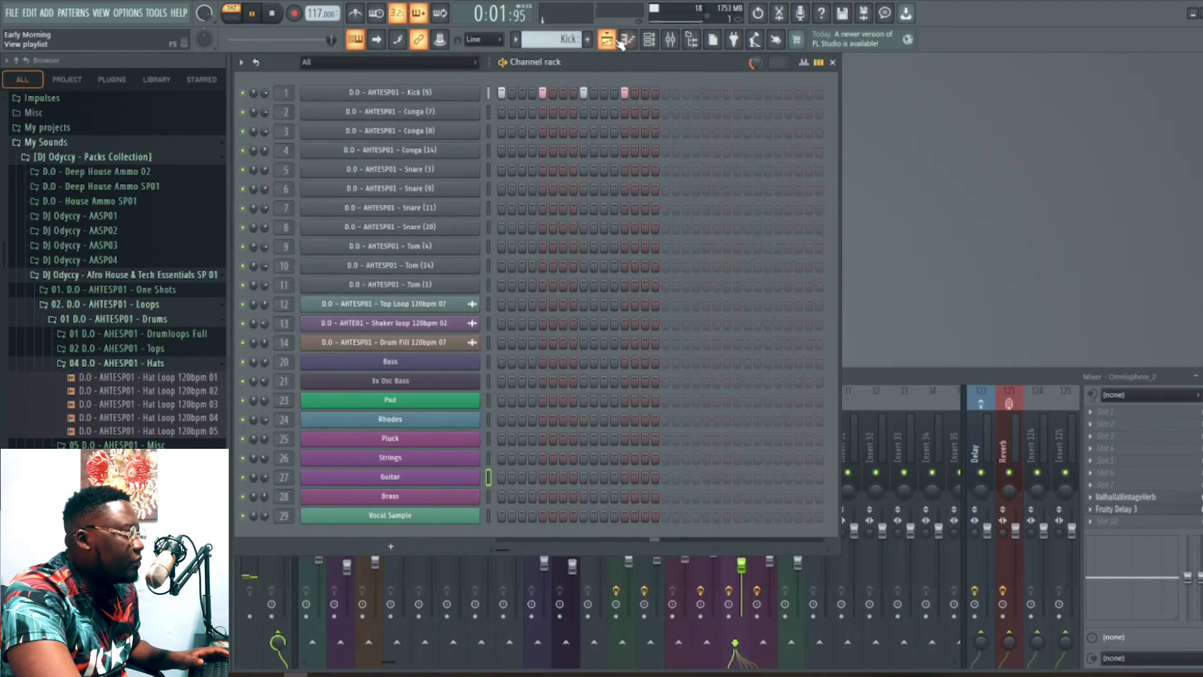
key(space)
key(F5)
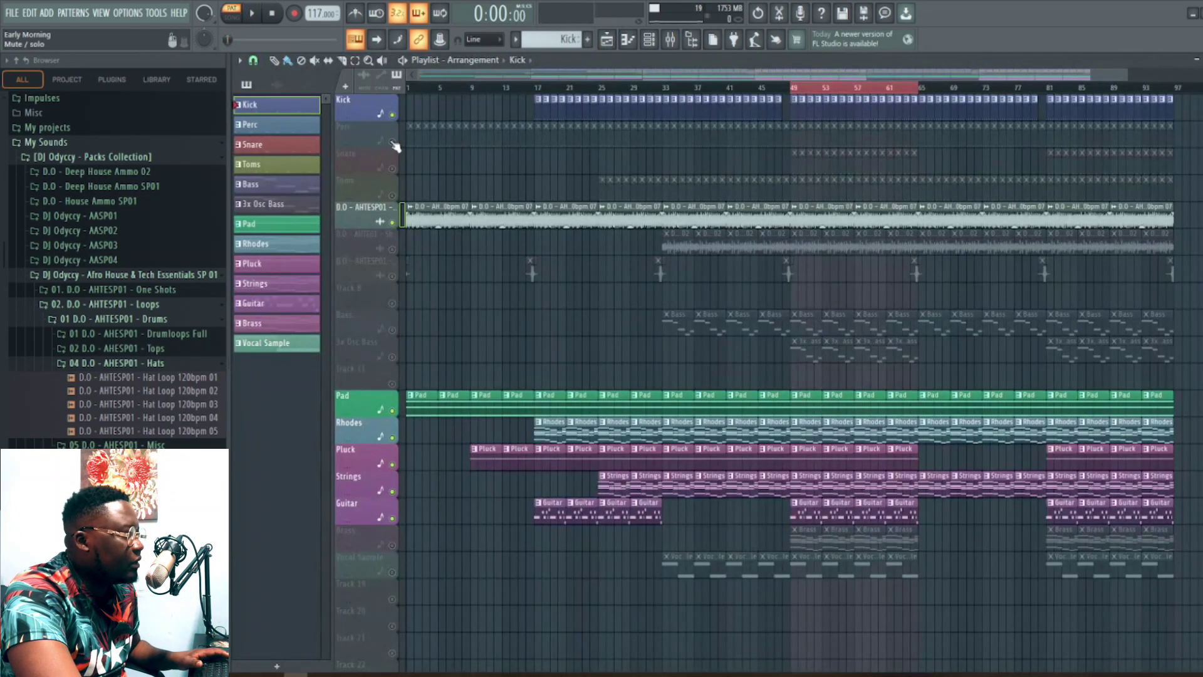
- Unmute the Perc track, select its pattern and audition its conga steps in the channel rack
click(393, 141)
click(473, 134)
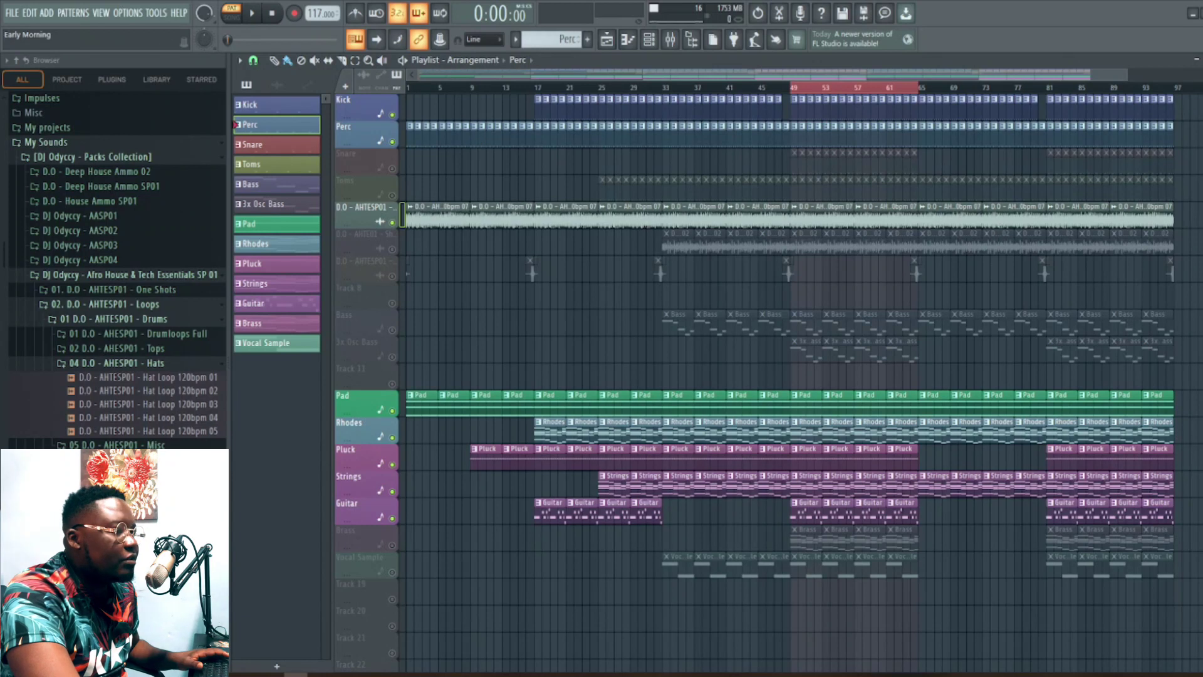
click(1202, 60)
key(space)
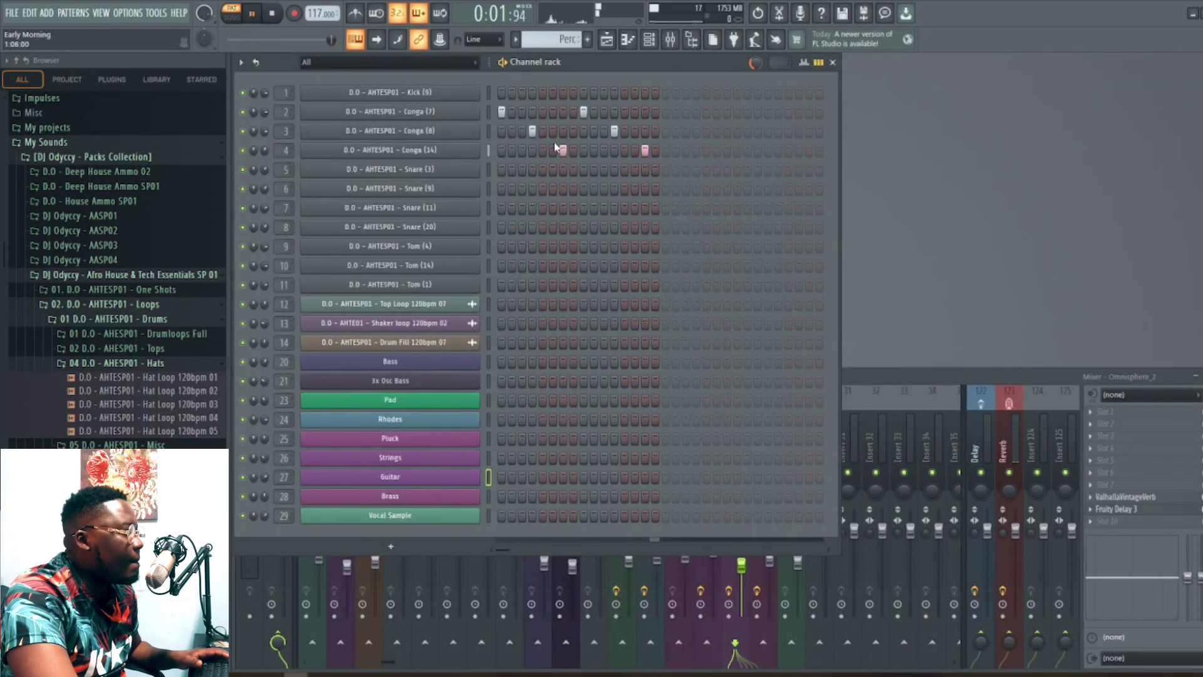
key(space)
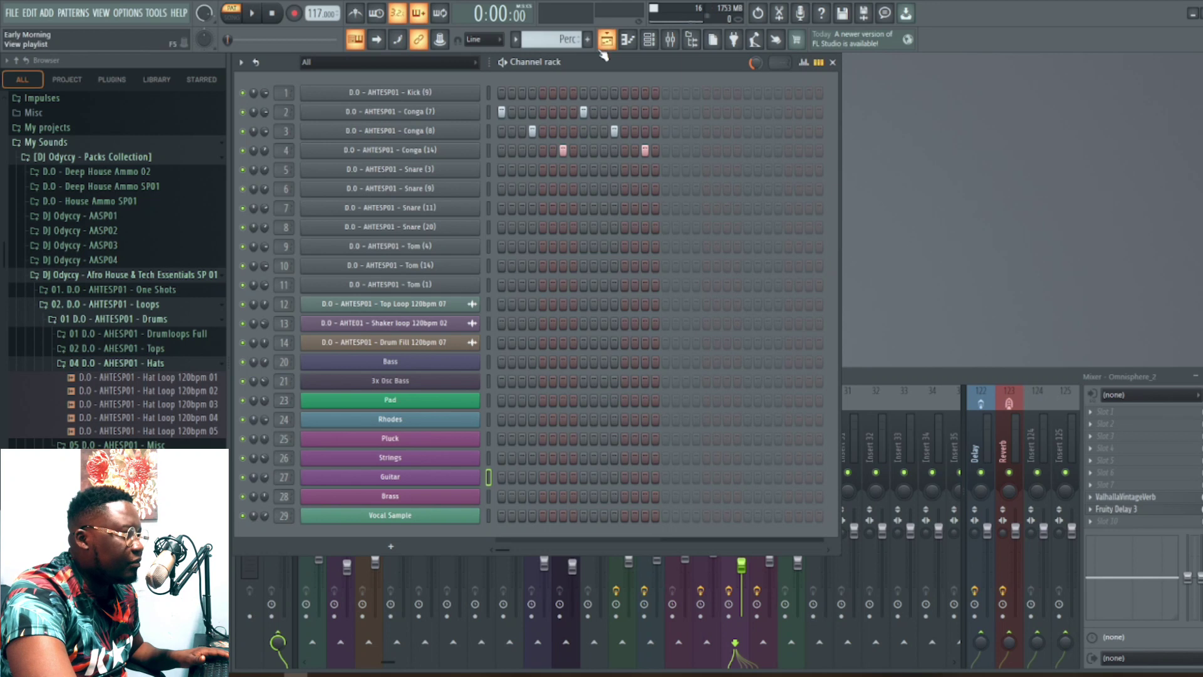
- Return to the playlist, unmute the Snare track, select its pattern and start playing it
key(F5)
click(794, 165)
click(392, 168)
key(space)
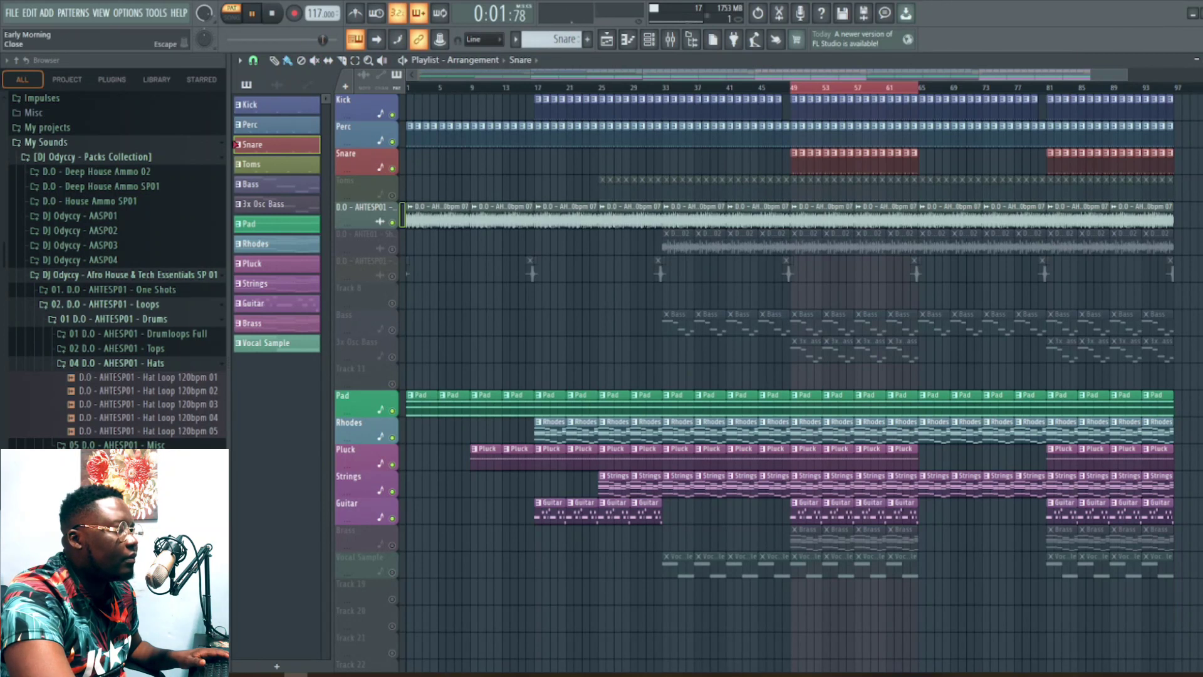
- Examine the Snare pattern's steps in the channel rack while auditioning the pattern twice, ending with playback stopped
key(F5)
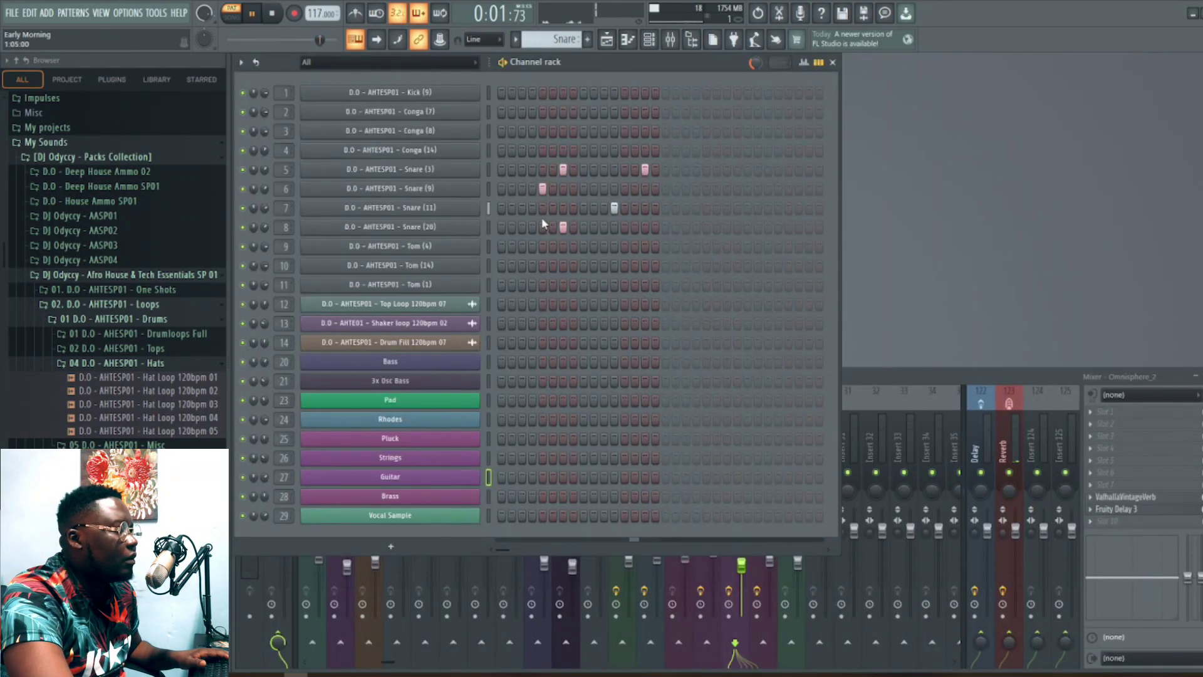
key(space)
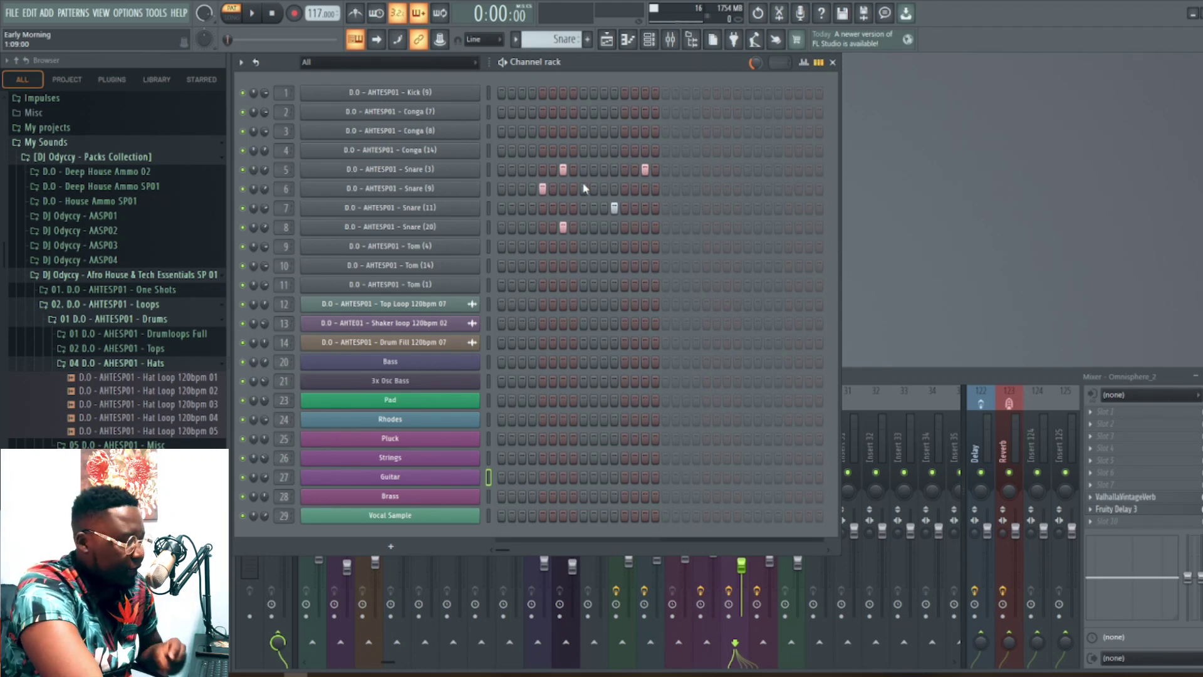
key(space)
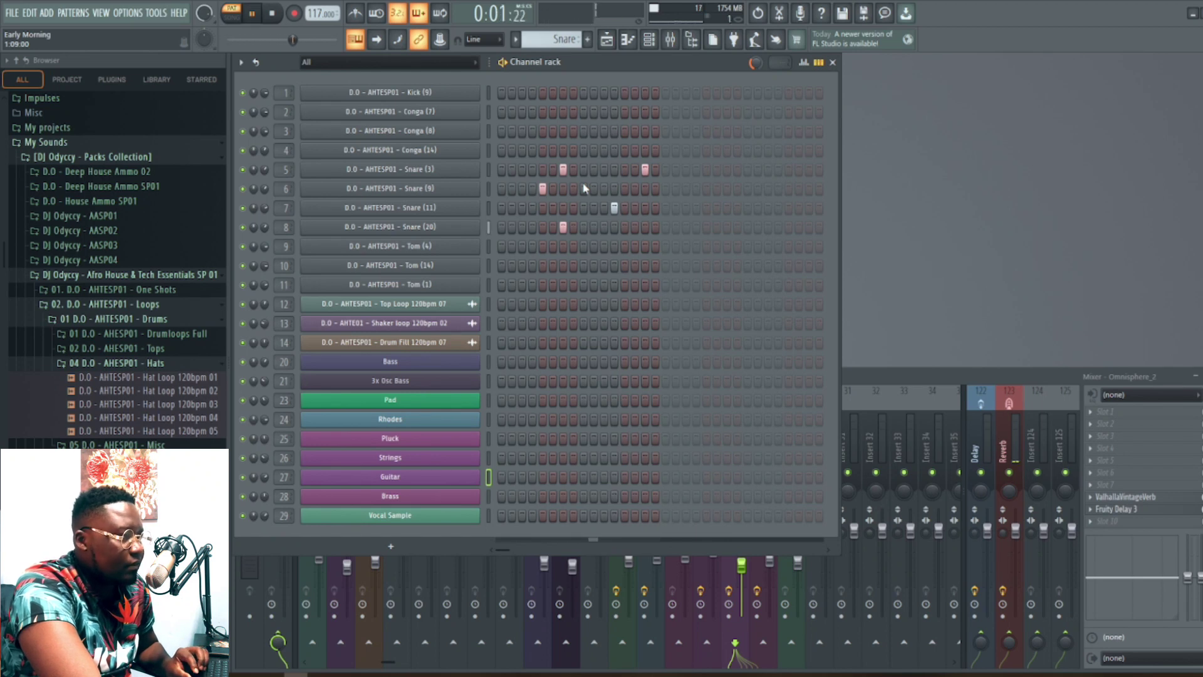
key(space)
- Unmute the Toms track, select its pattern and audition its tom steps in the channel rack
key(F5)
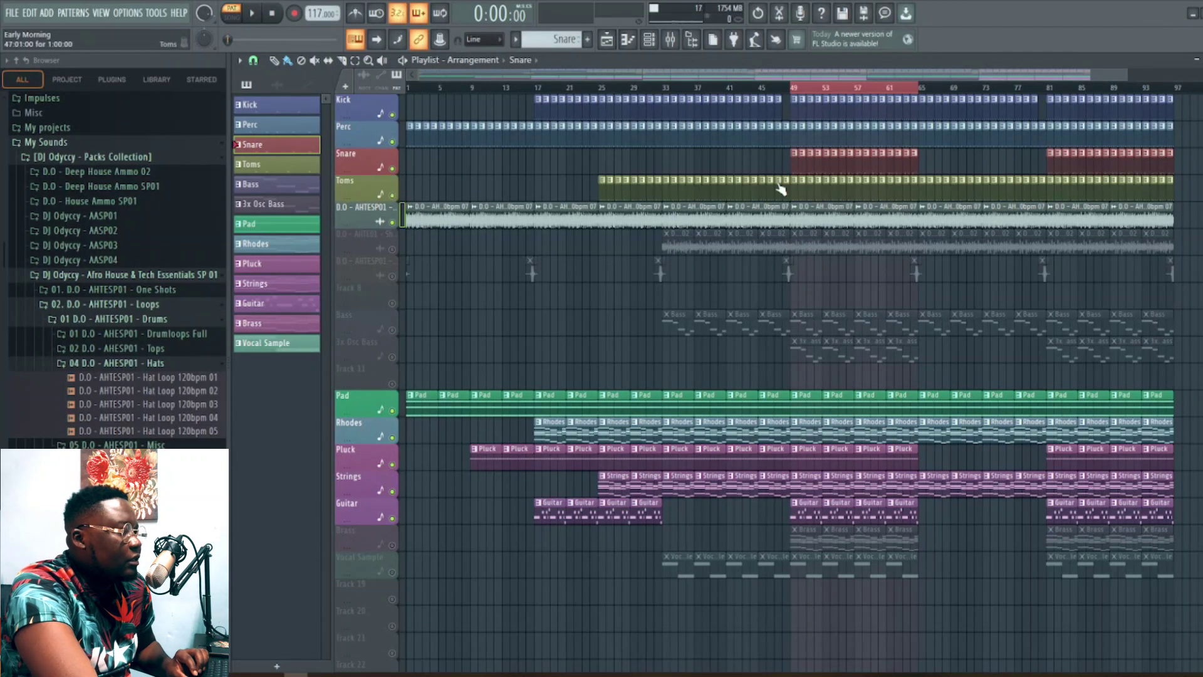
click(793, 189)
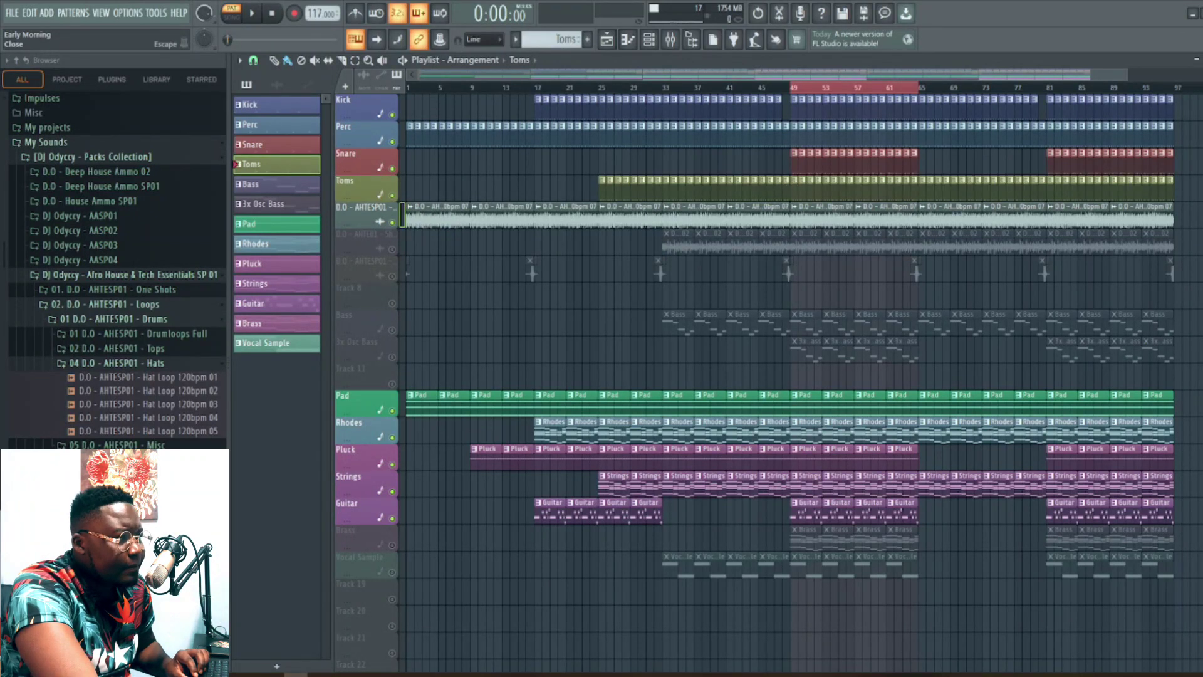
key(F5)
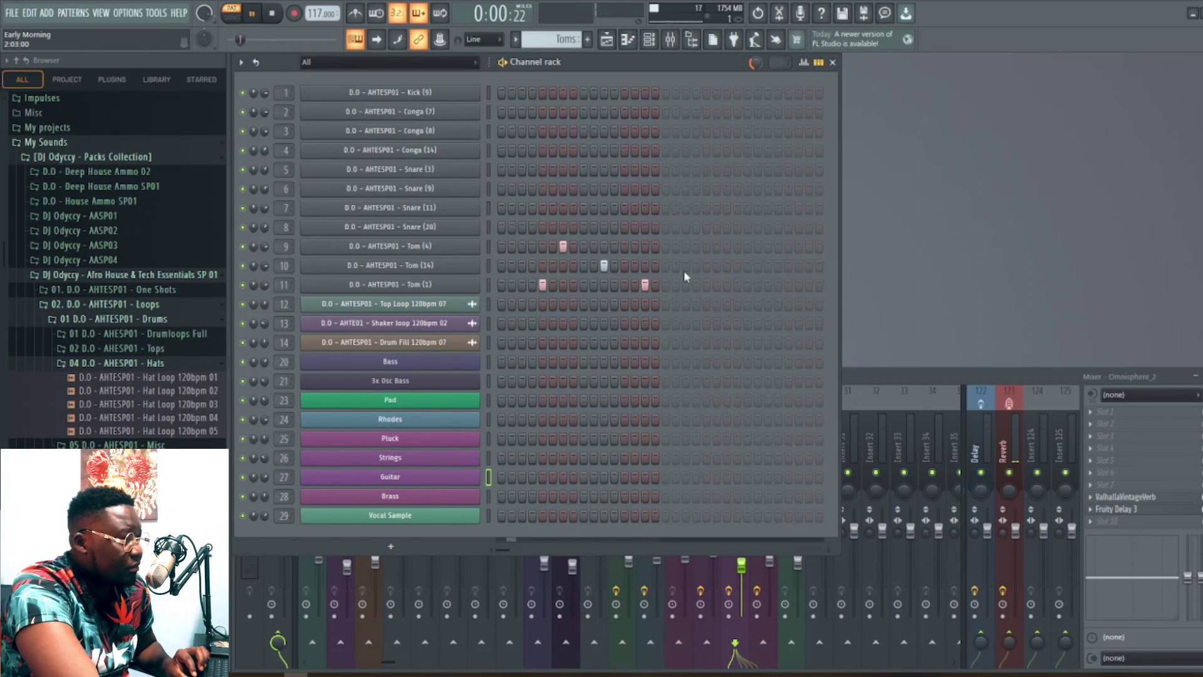
key(space)
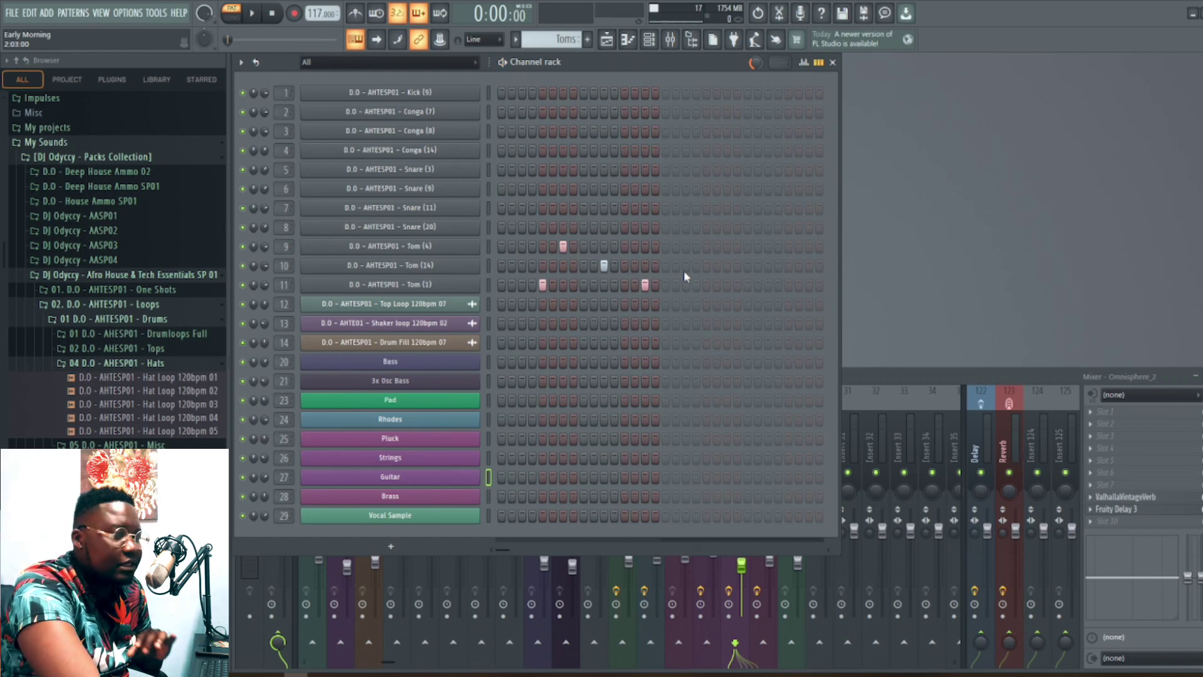
- Unmute the shaker loop track in the playlist, inspect and audition the Shaker loop 120bpm 02 sample, and close its settings
click(614, 44)
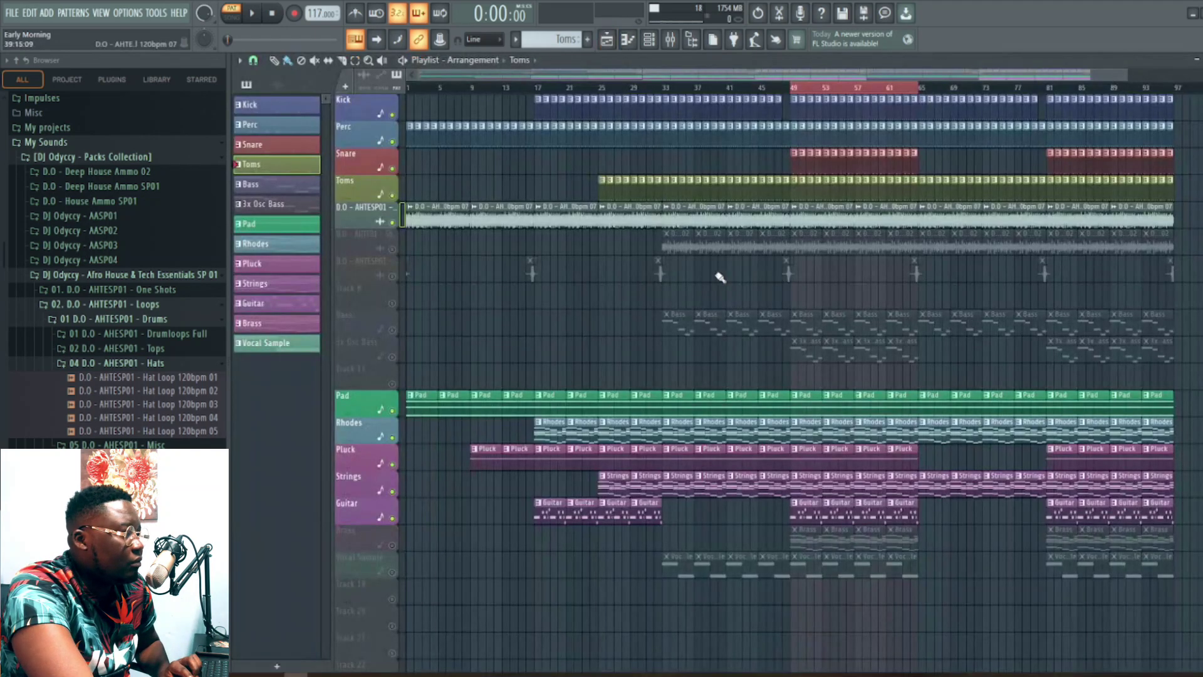
click(393, 250)
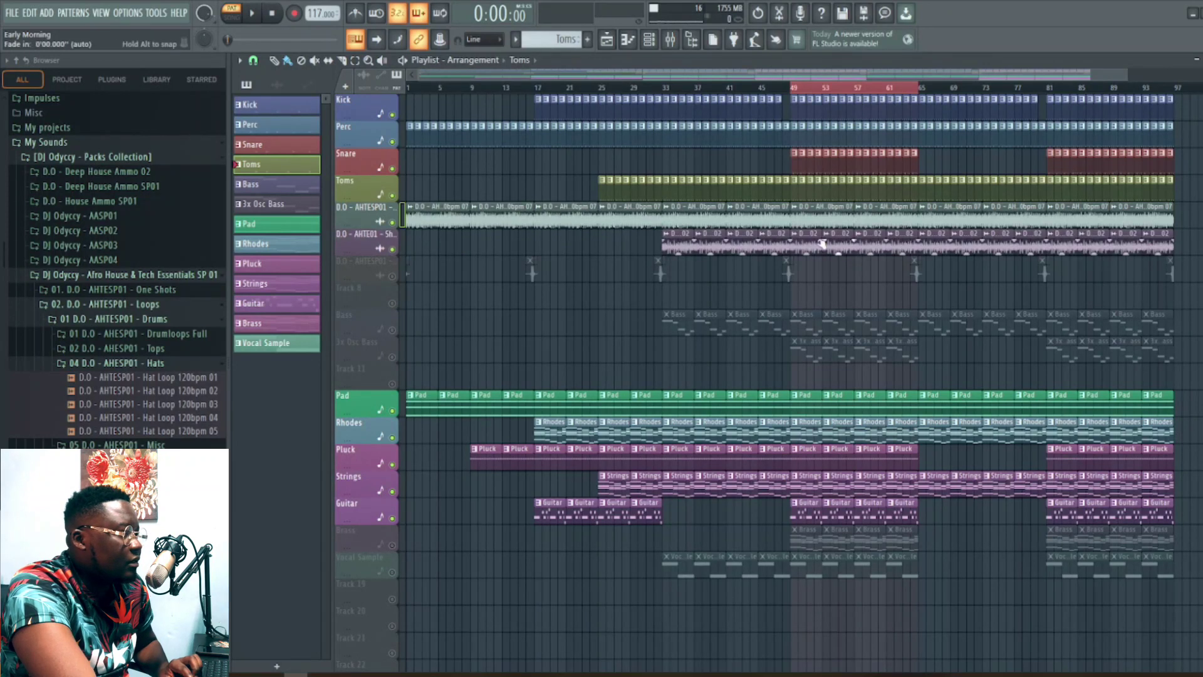
double_click(775, 252)
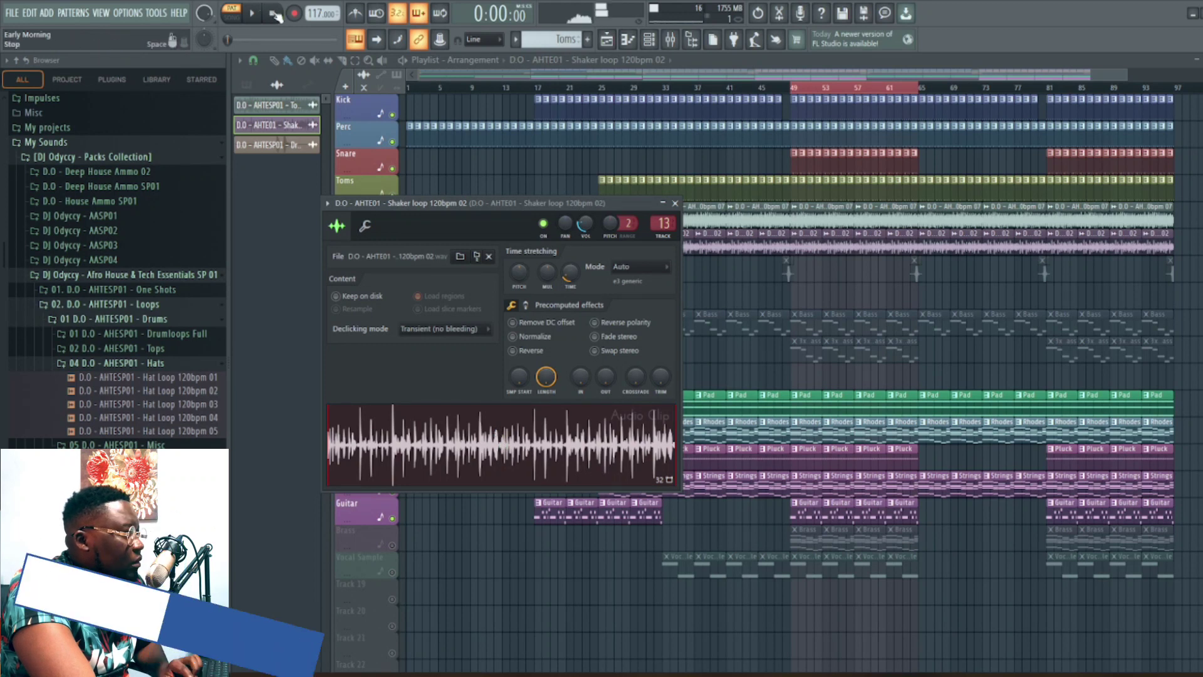
click(675, 203)
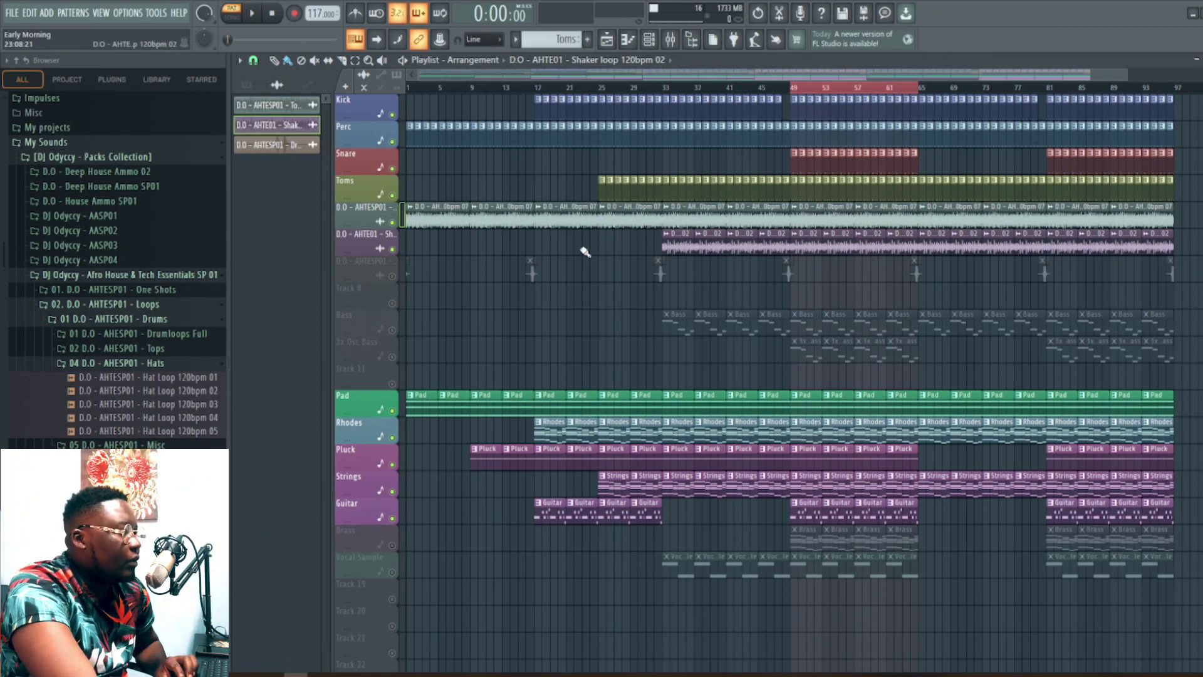
- Switch back to song playback and play the arrangement from bar 49 with the drums, then stop it
click(794, 91)
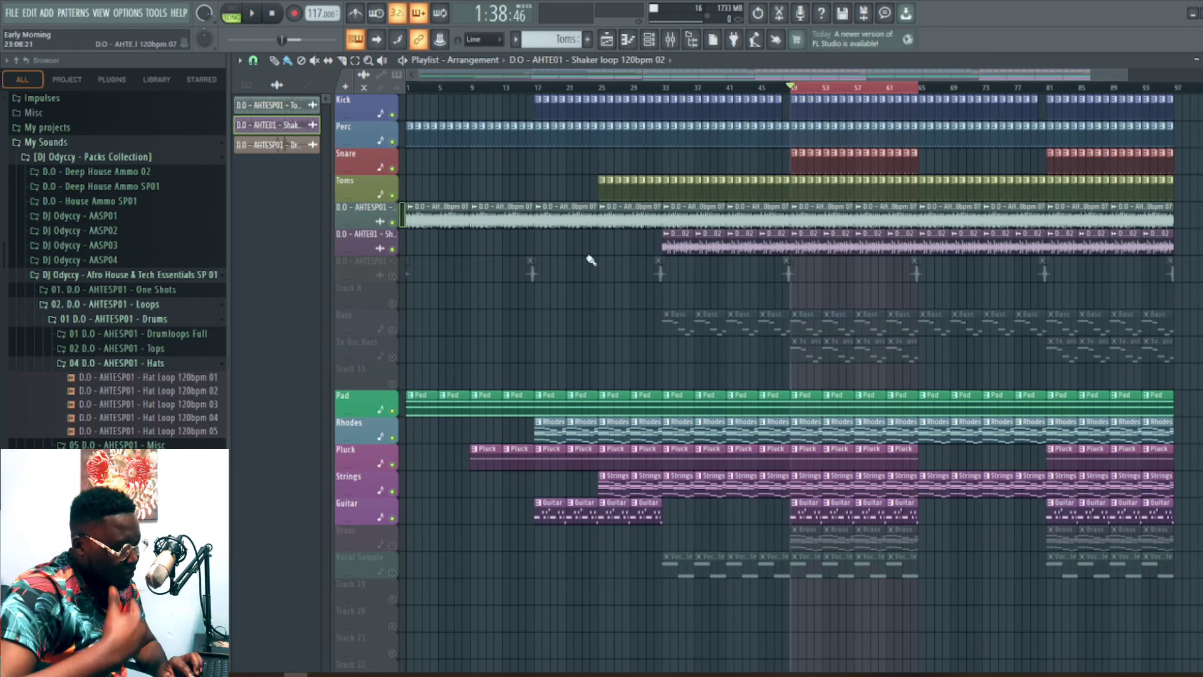
key(space)
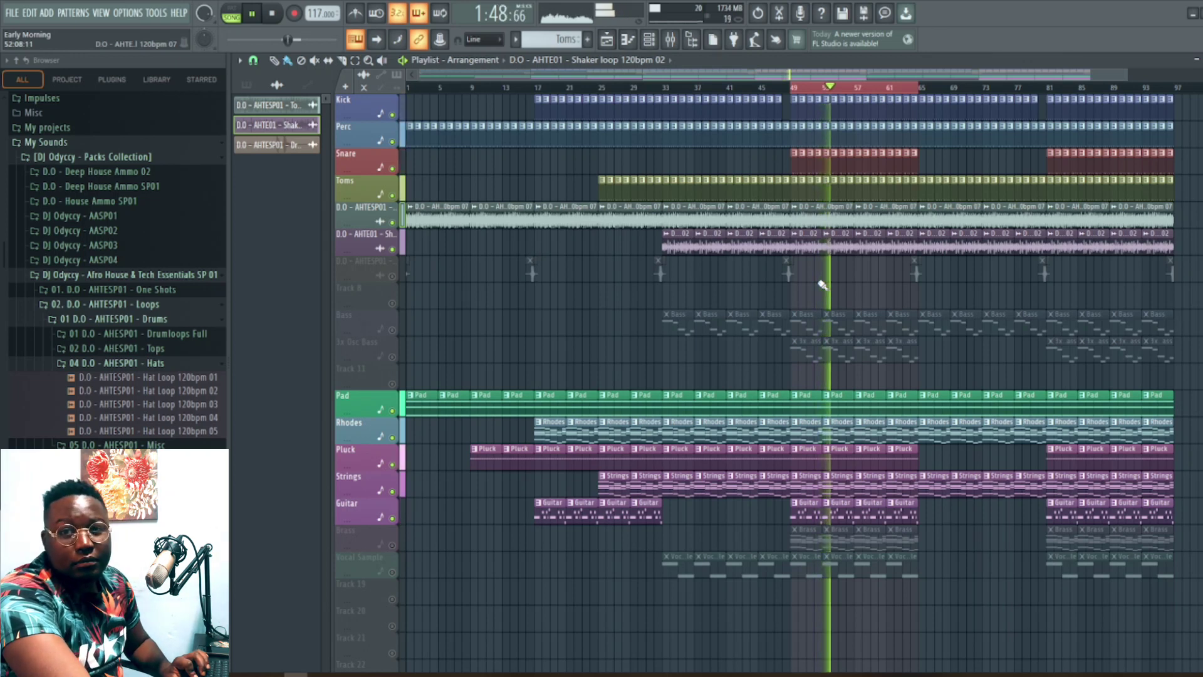
key(space)
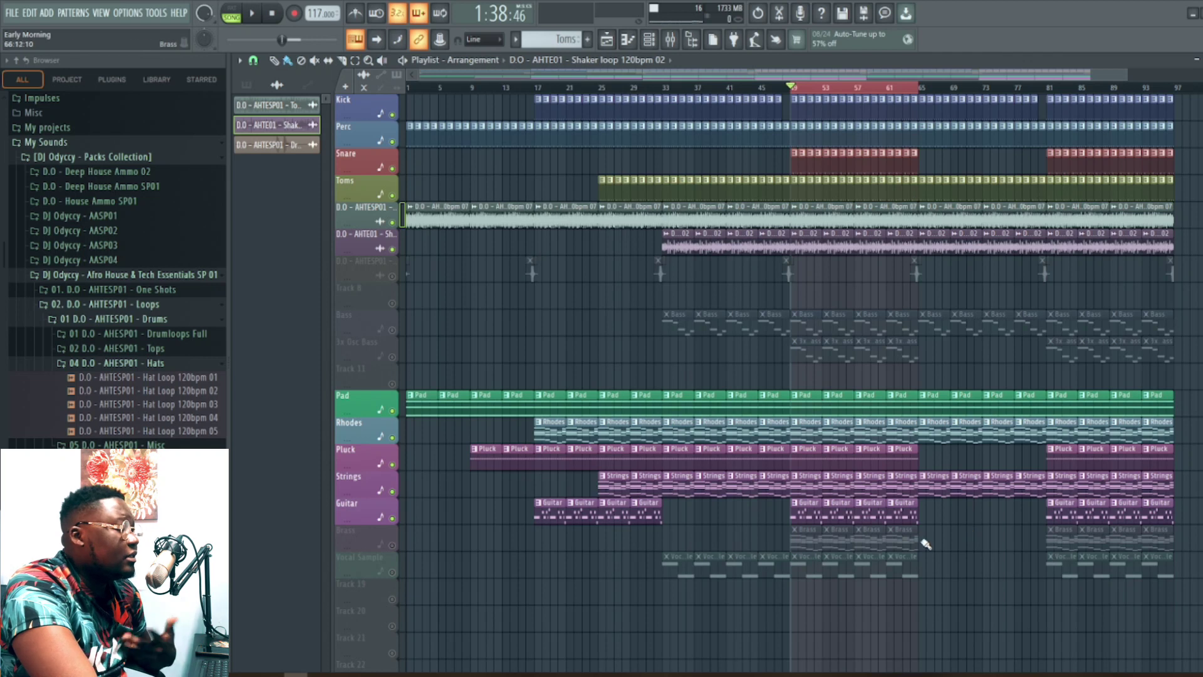
- Unmute the Brass track, play the arrangement and select the Brass pattern
click(392, 545)
key(space)
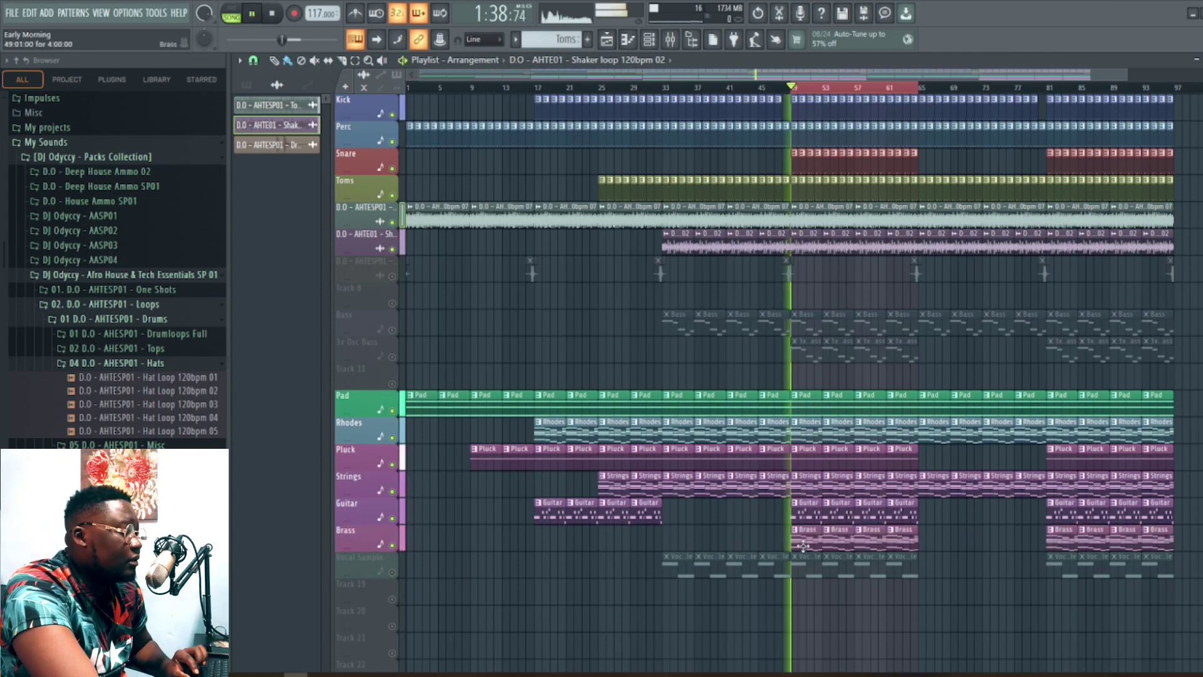
click(803, 545)
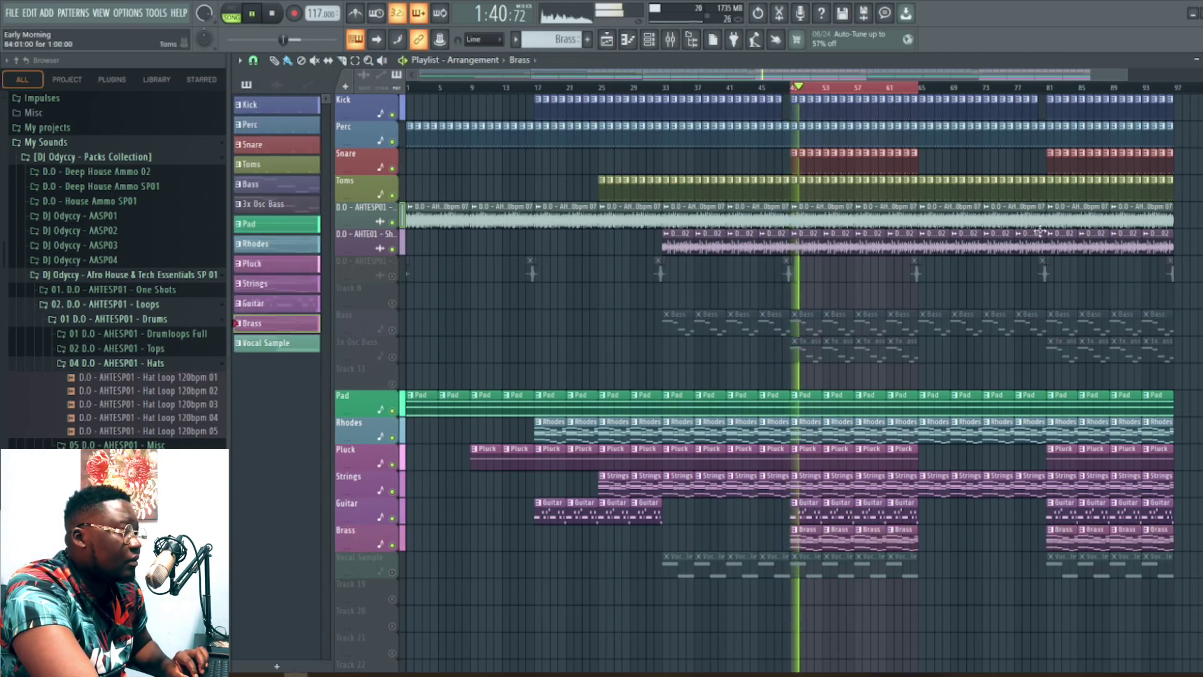
- Stop playback and review the Brass pattern's chord notes in the piano roll, then close the note view
key(F5)
key(space)
key(F7)
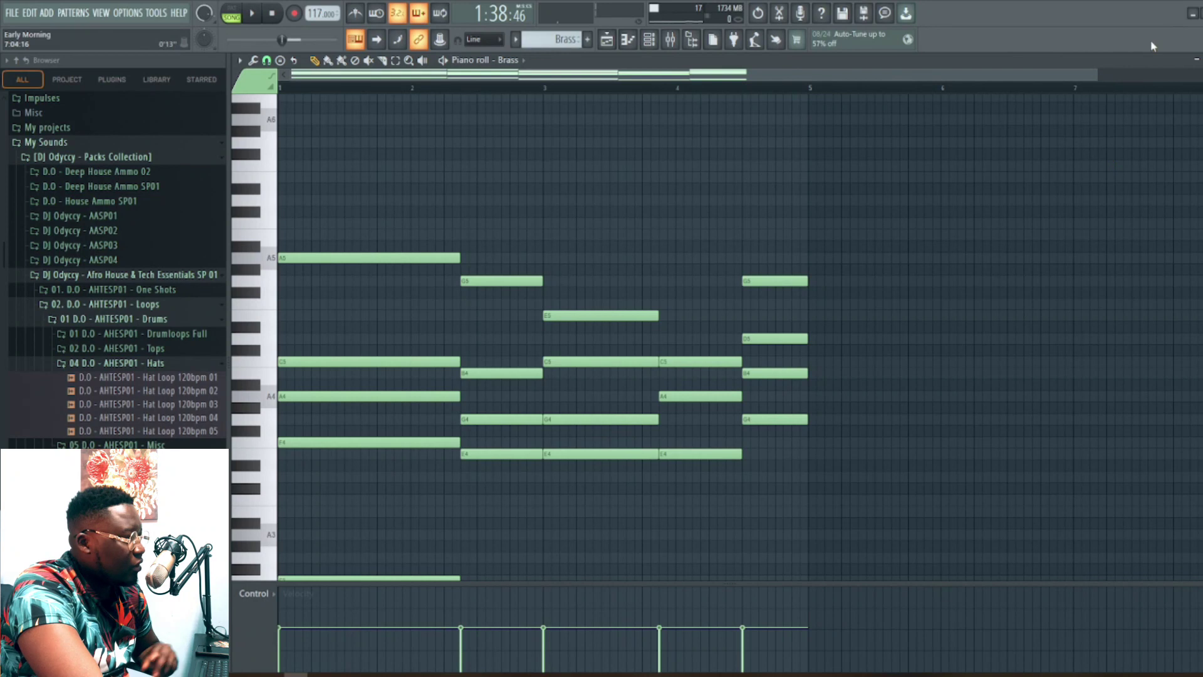
key(F7)
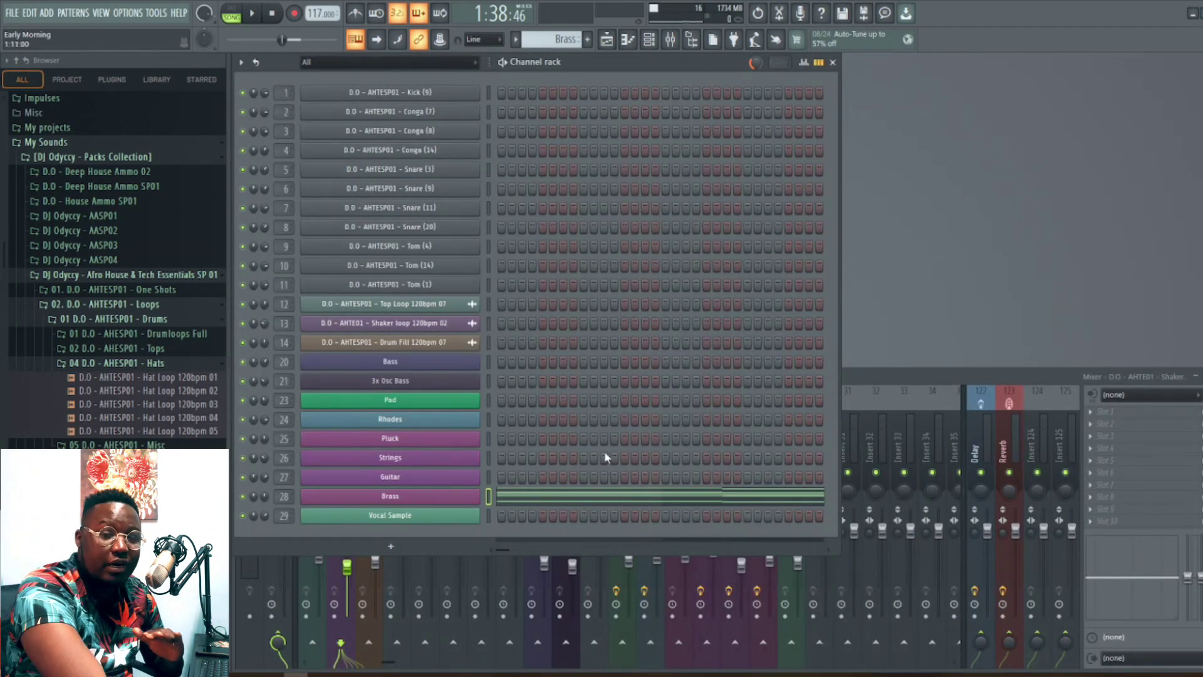
- Inspect the Brass channel's Xpand!2 instrument, browse its Synth Brass presets without changing the patch, and close the plugin
click(401, 501)
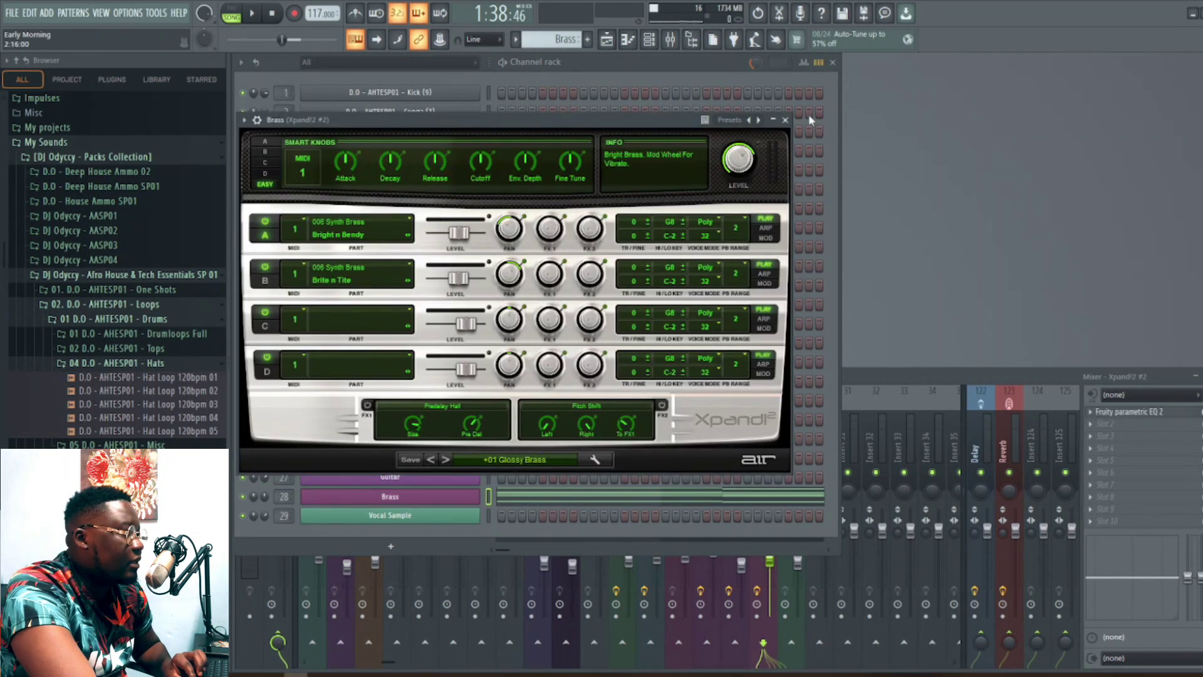
click(538, 461)
mouse_move(497, 495)
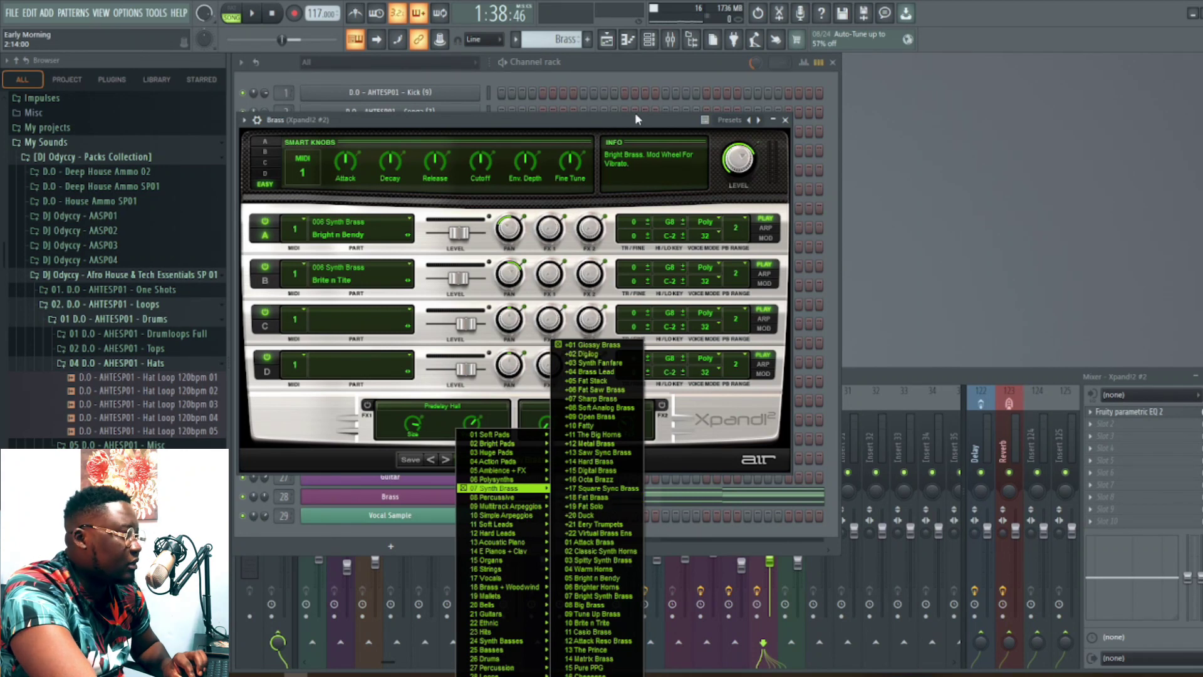
click(669, 128)
click(785, 120)
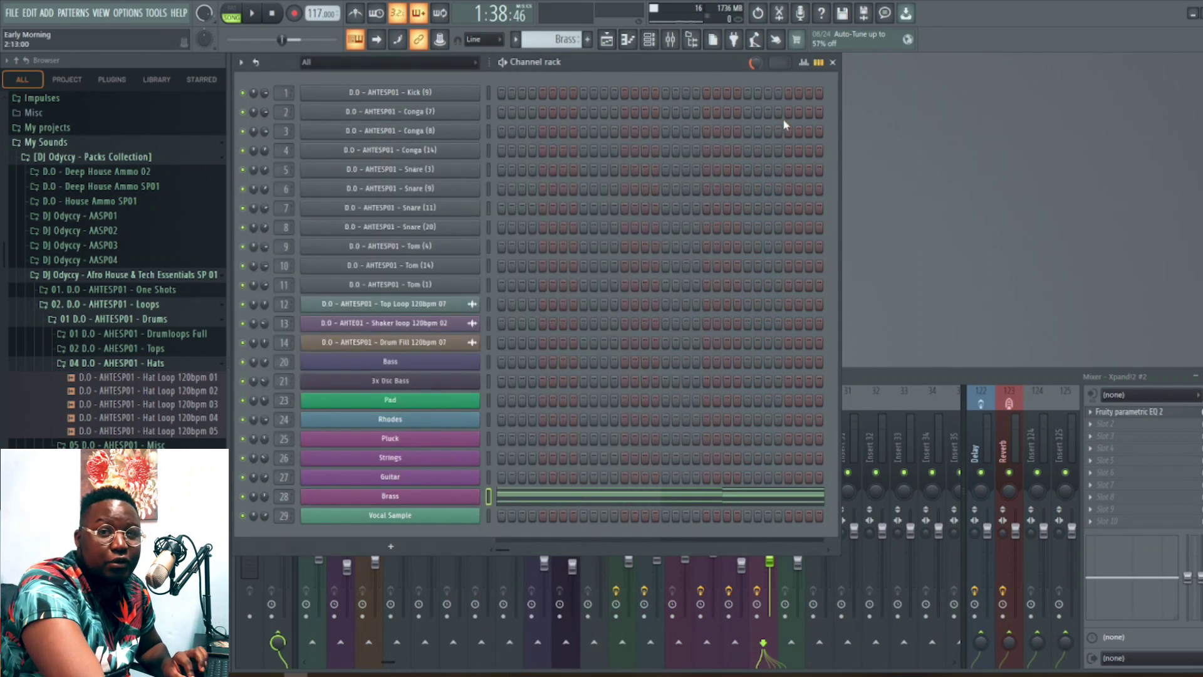
- Inspect the Fruity parametric EQ 2 curve on the Brass mixer track and close the effect
click(606, 38)
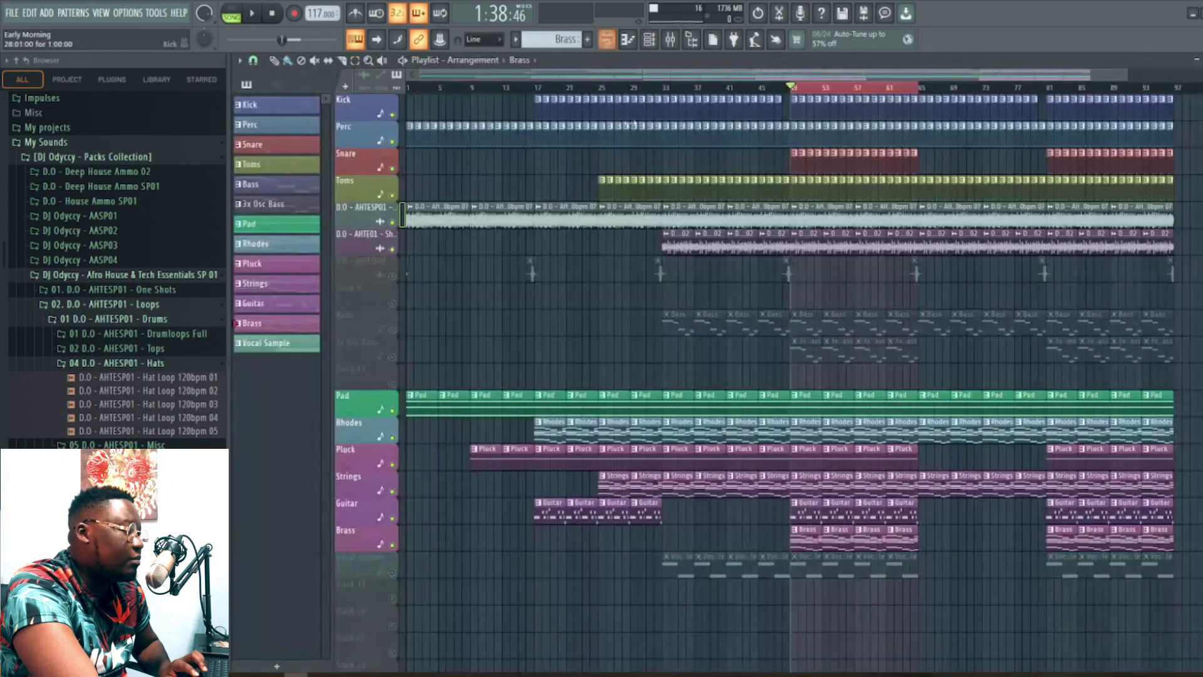
click(1202, 60)
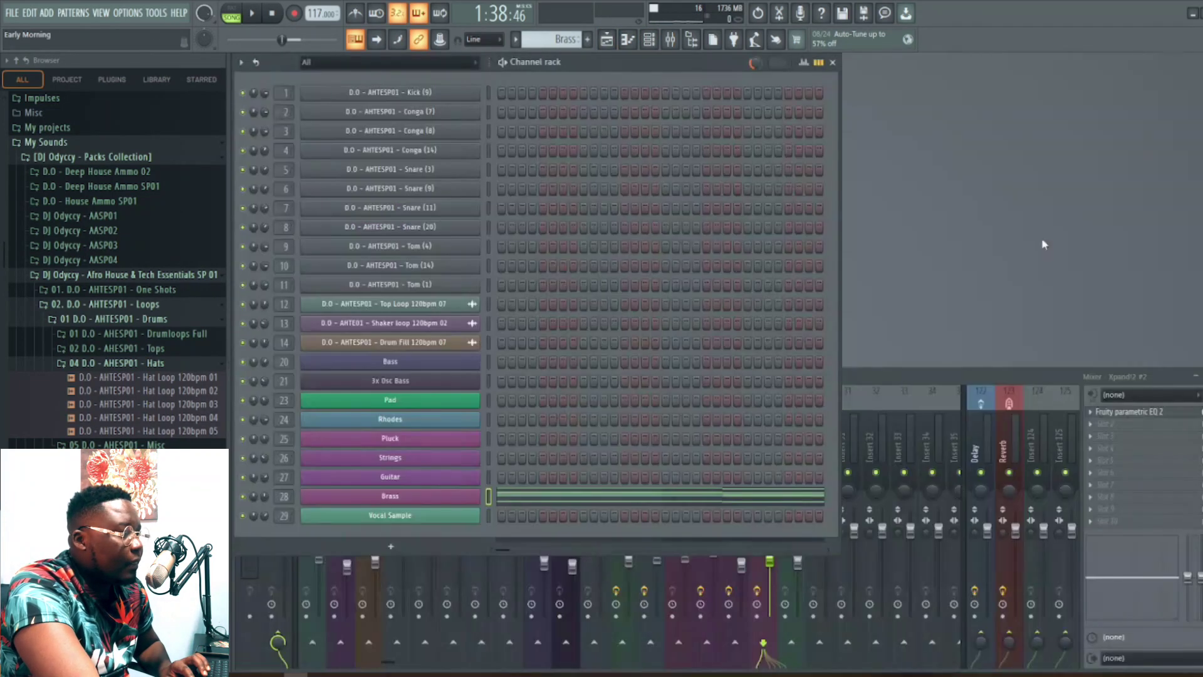
click(900, 384)
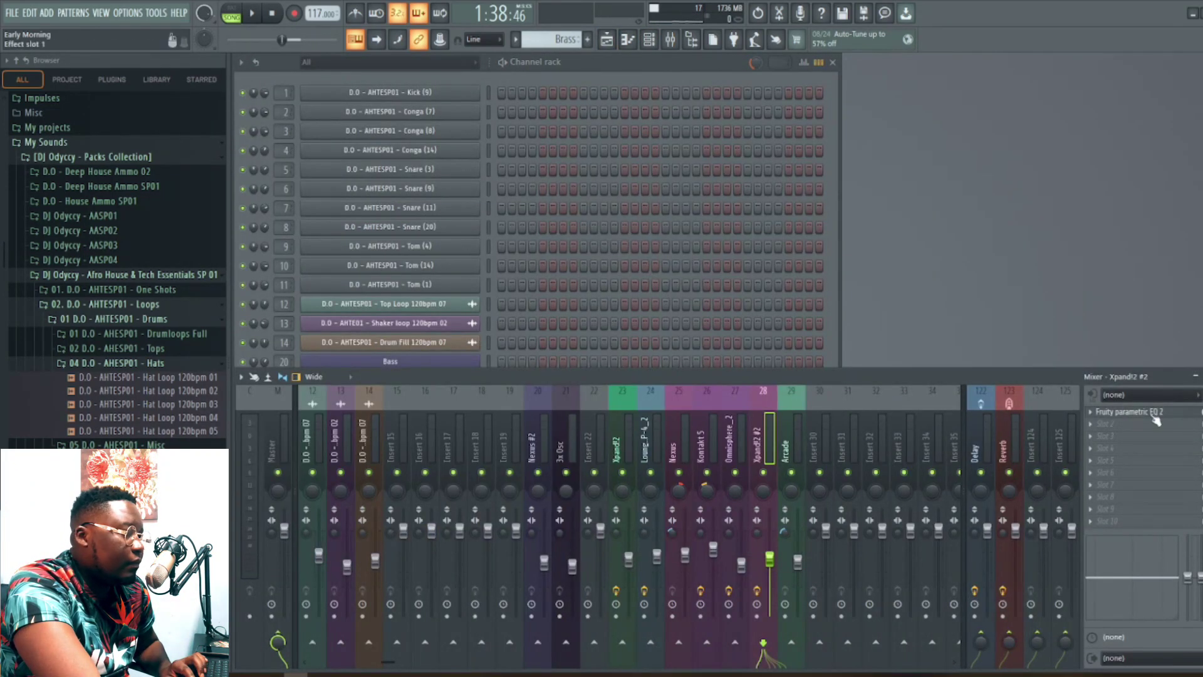
click(1124, 412)
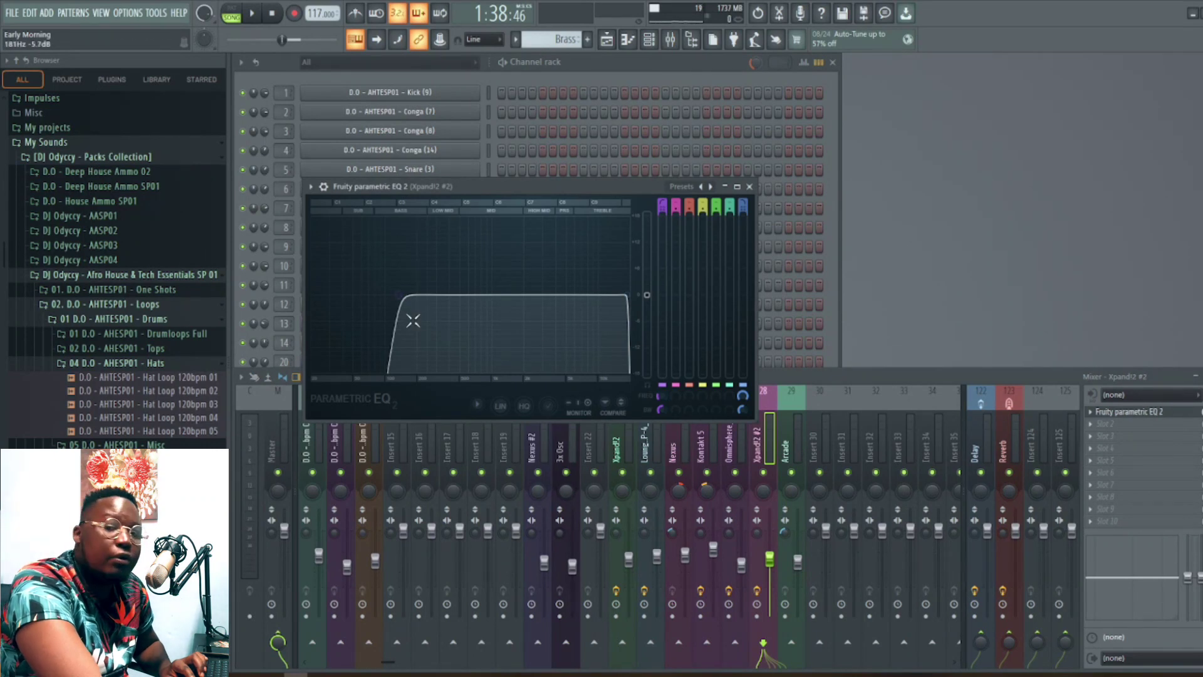
click(748, 186)
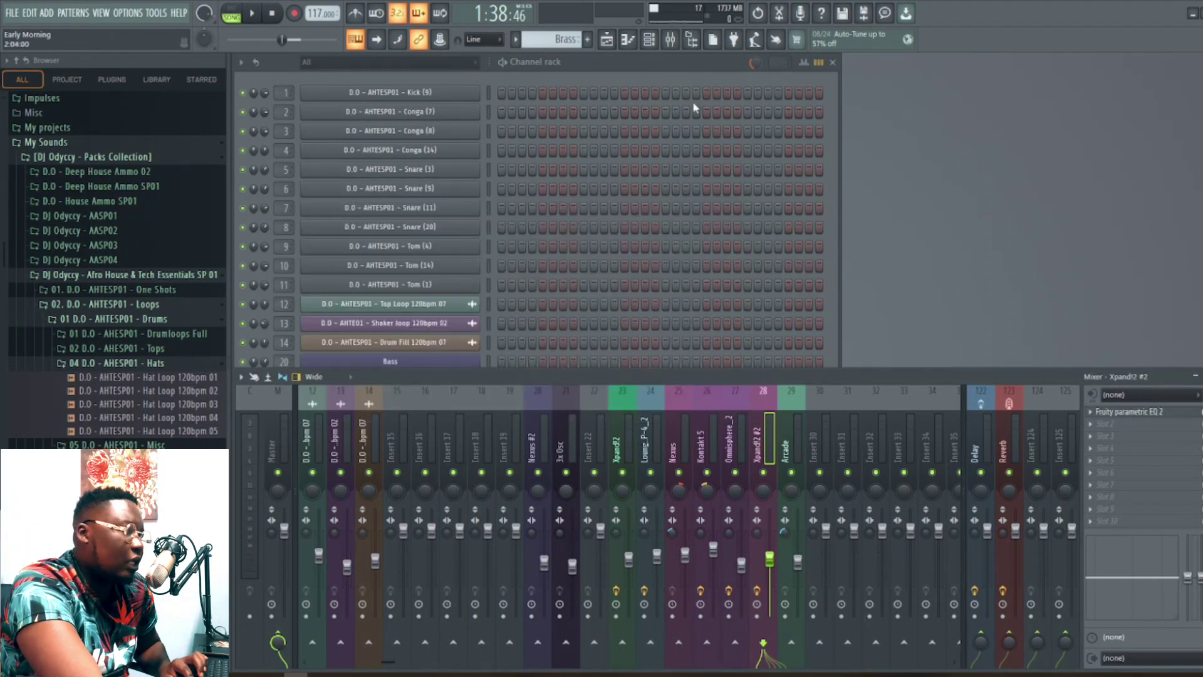
- Unmute the Vocal Sample track in the playlist, select its pattern and bring the channel rack into view
click(619, 40)
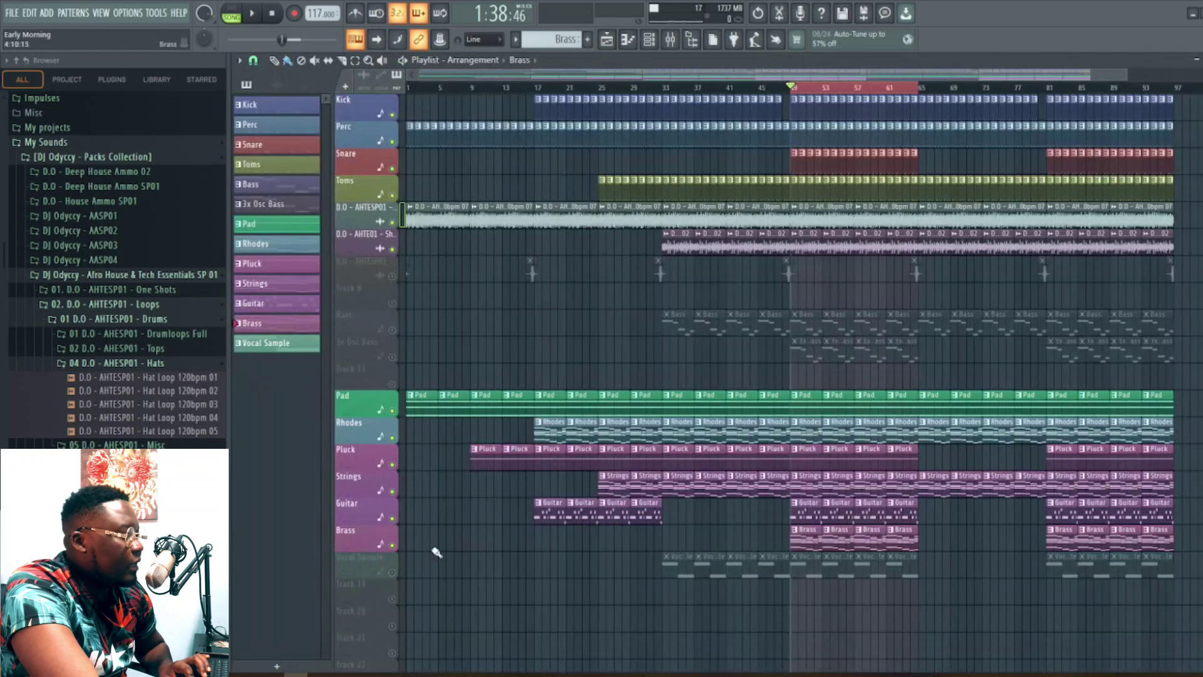
click(392, 573)
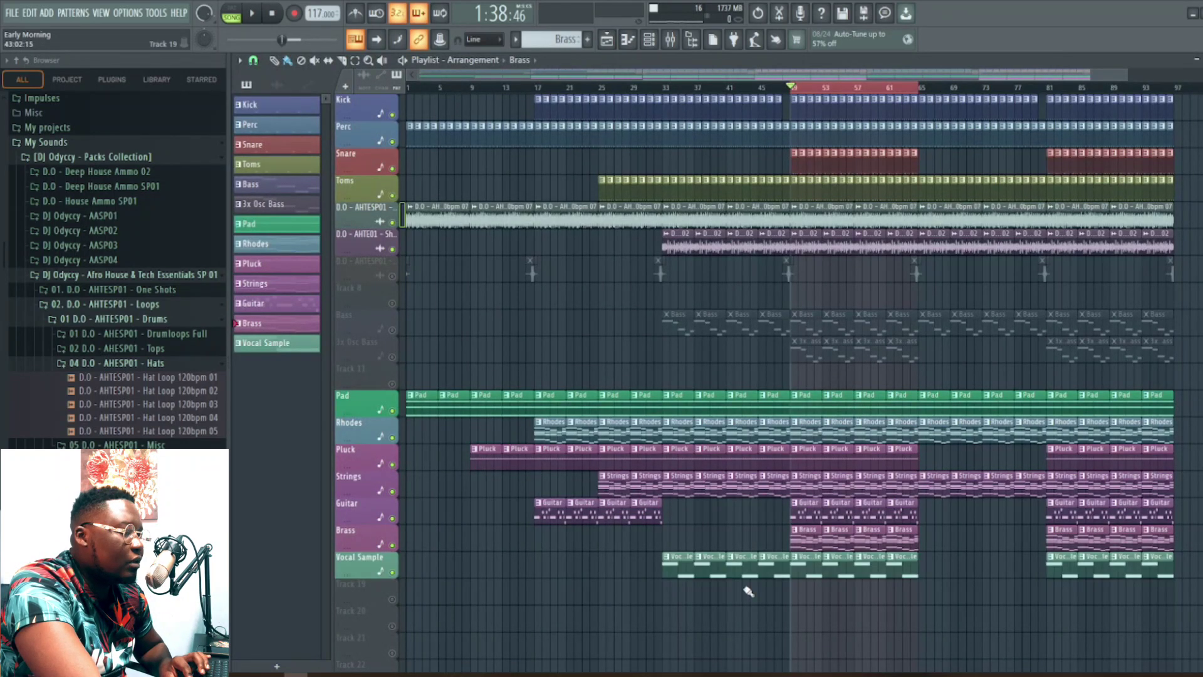
click(810, 569)
click(1202, 61)
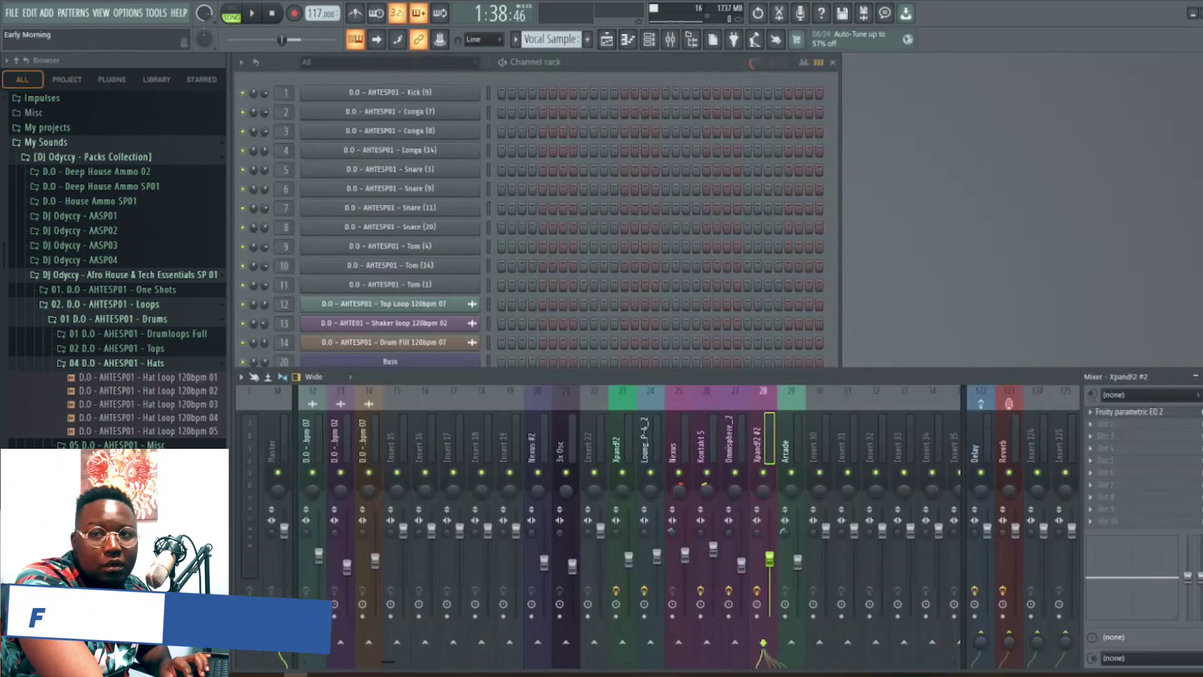
click(517, 73)
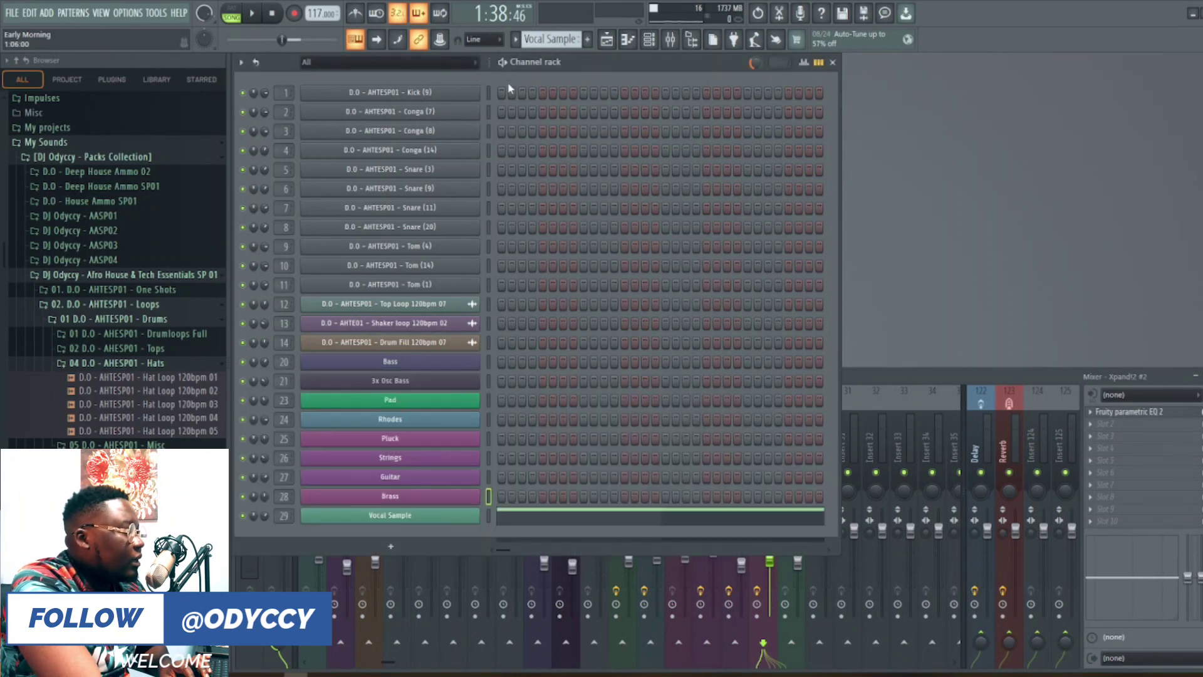
- Inspect the Vocal Sample channel's Arcade instrument, audition the arrangement from bar 49, stop playback and close the plugin
click(407, 517)
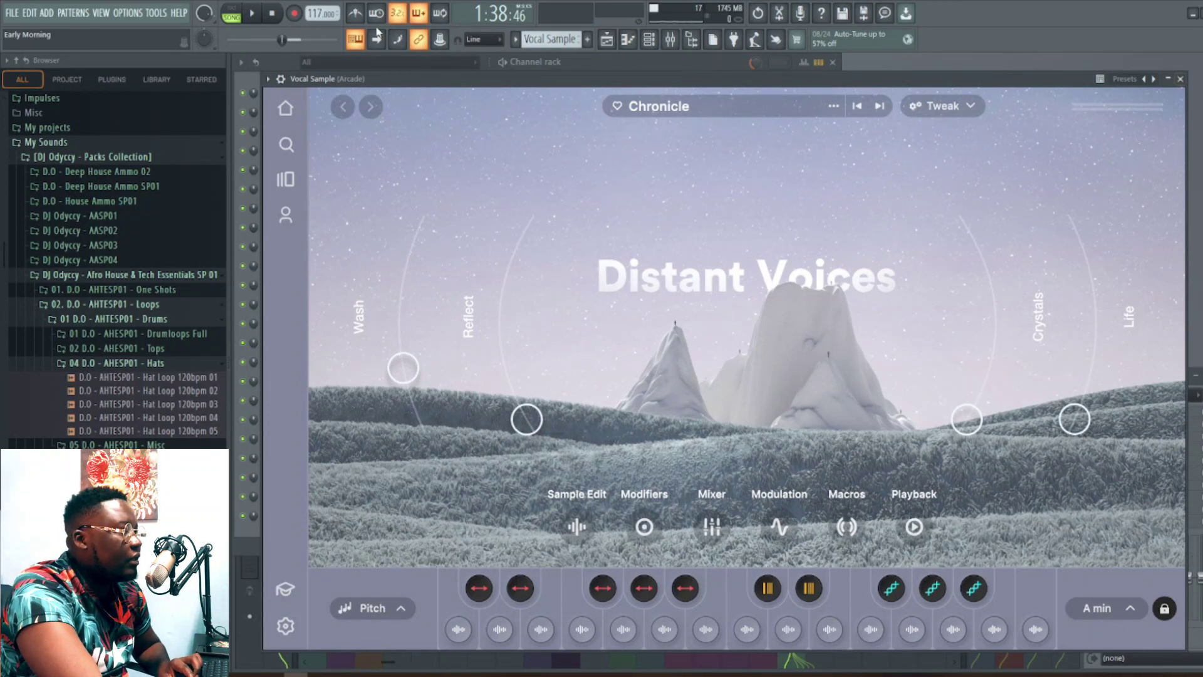
click(251, 14)
click(607, 39)
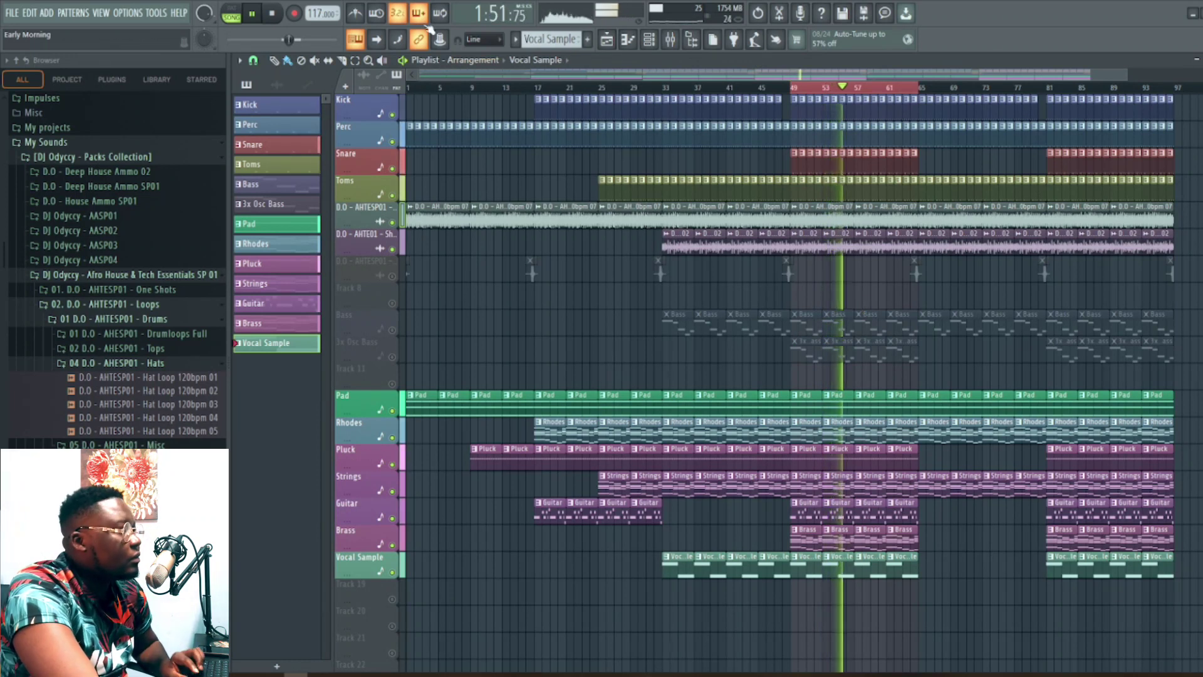
key(space)
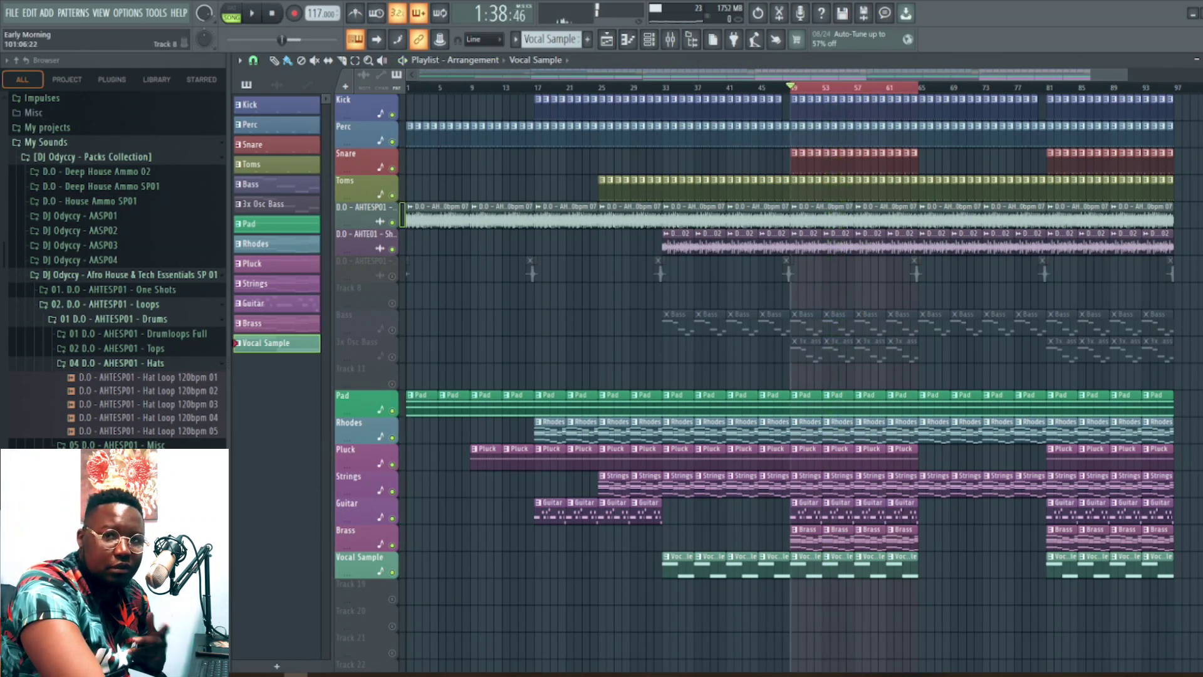
click(1201, 60)
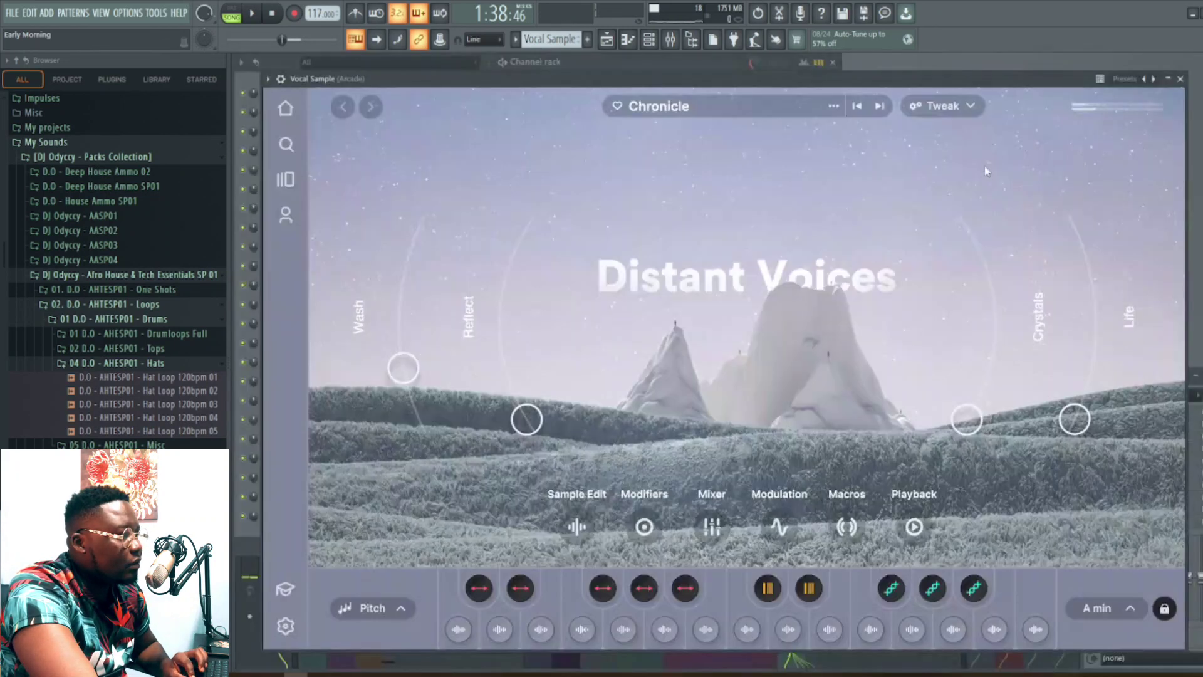
click(1181, 78)
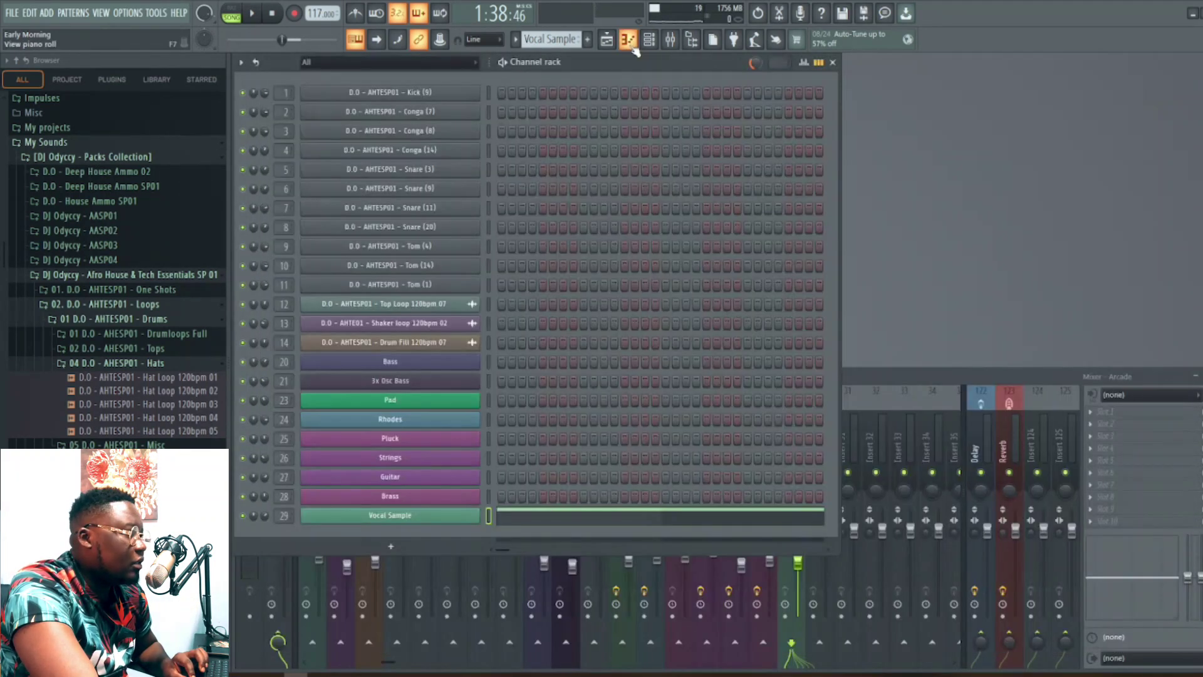
- Unmute the Bass track in the playlist, select the Bass pattern and set the playback position to bar 33
click(609, 40)
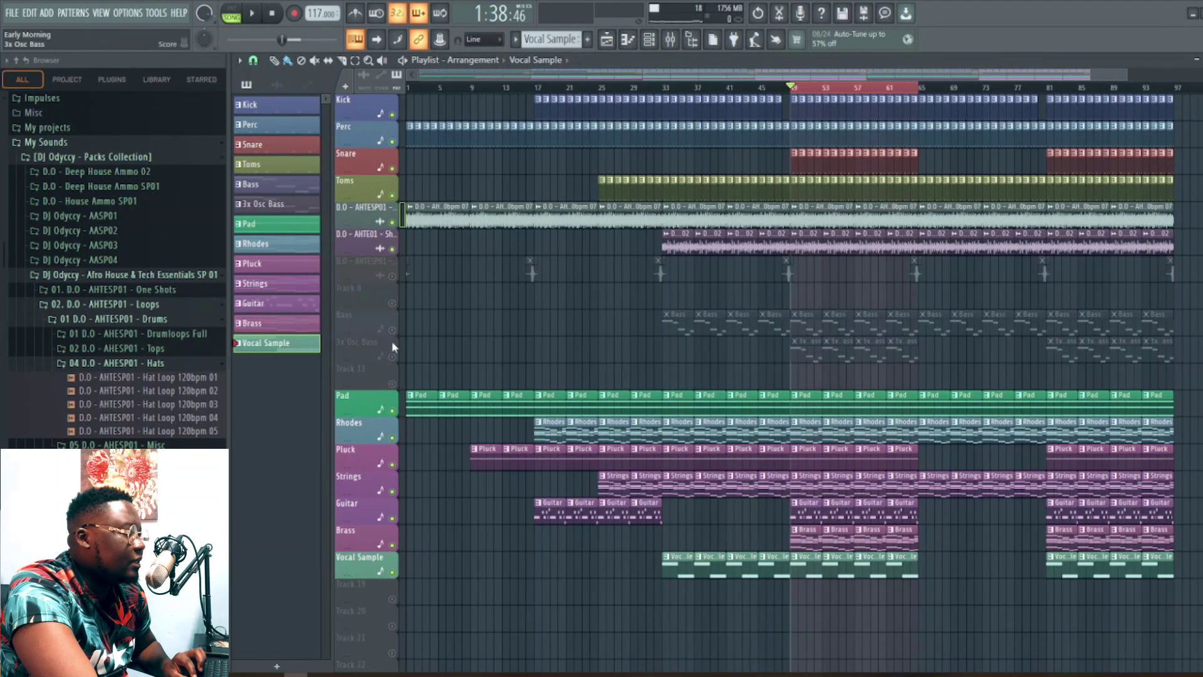
click(780, 323)
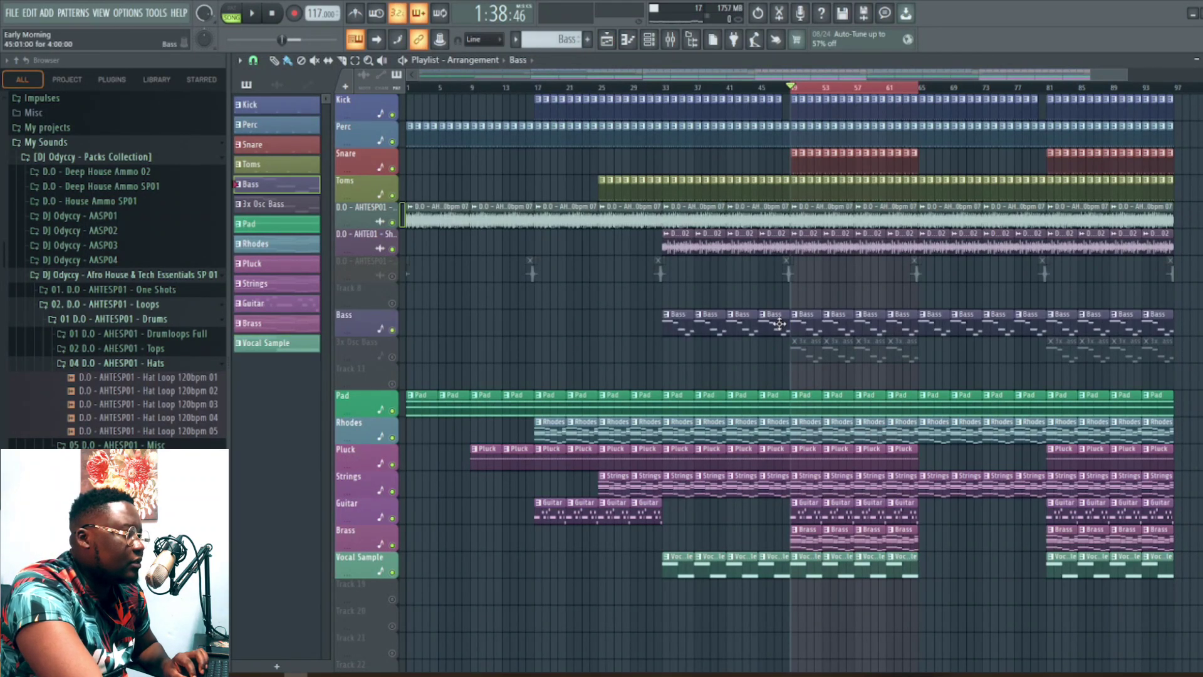
click(664, 88)
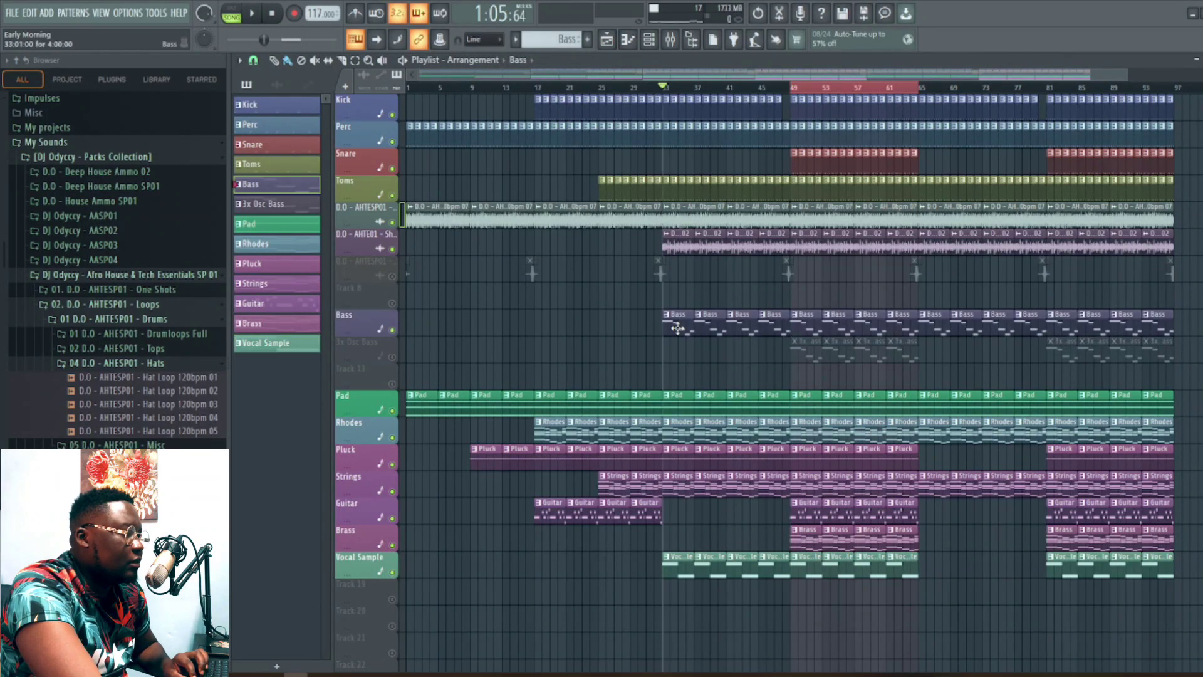
- Inspect the Bass channel's Nexus instrument and its BA E-Bass 1 preset, then close the plugin
key(F5)
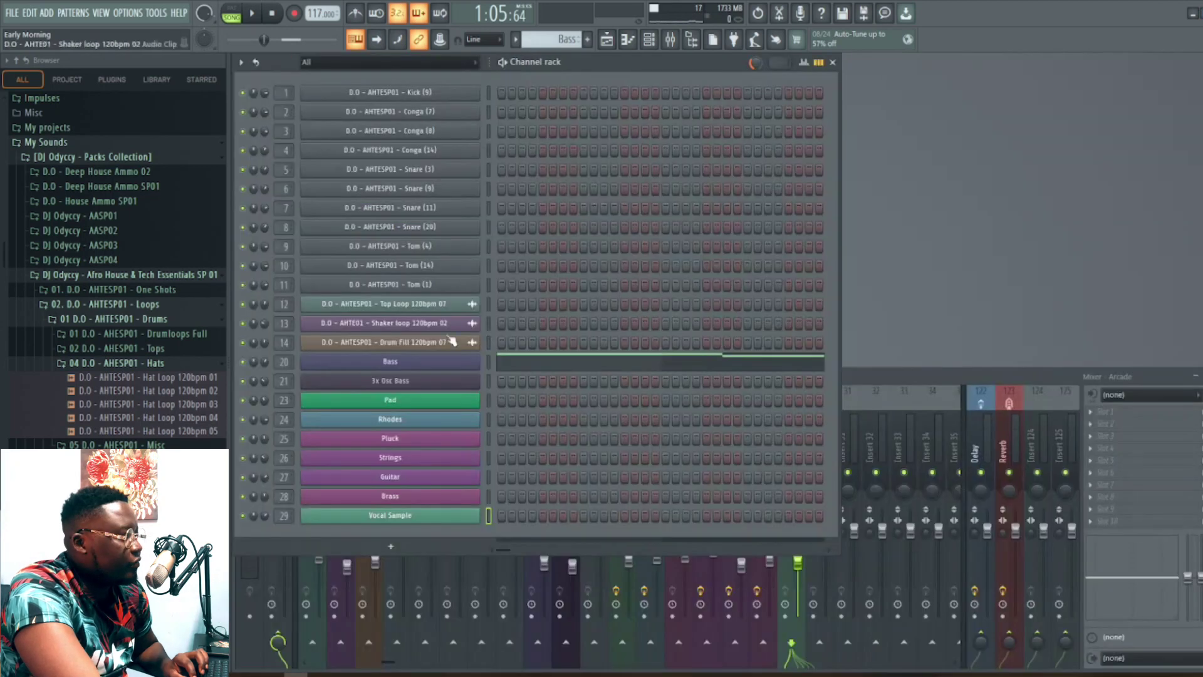
click(421, 368)
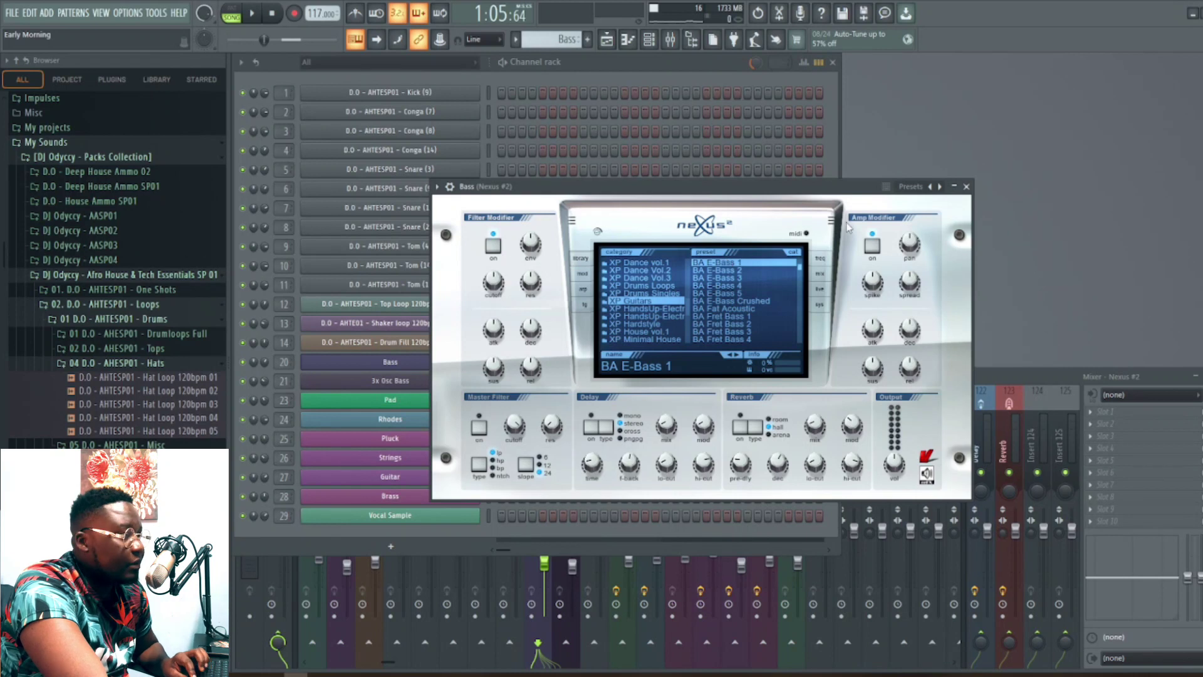
click(967, 187)
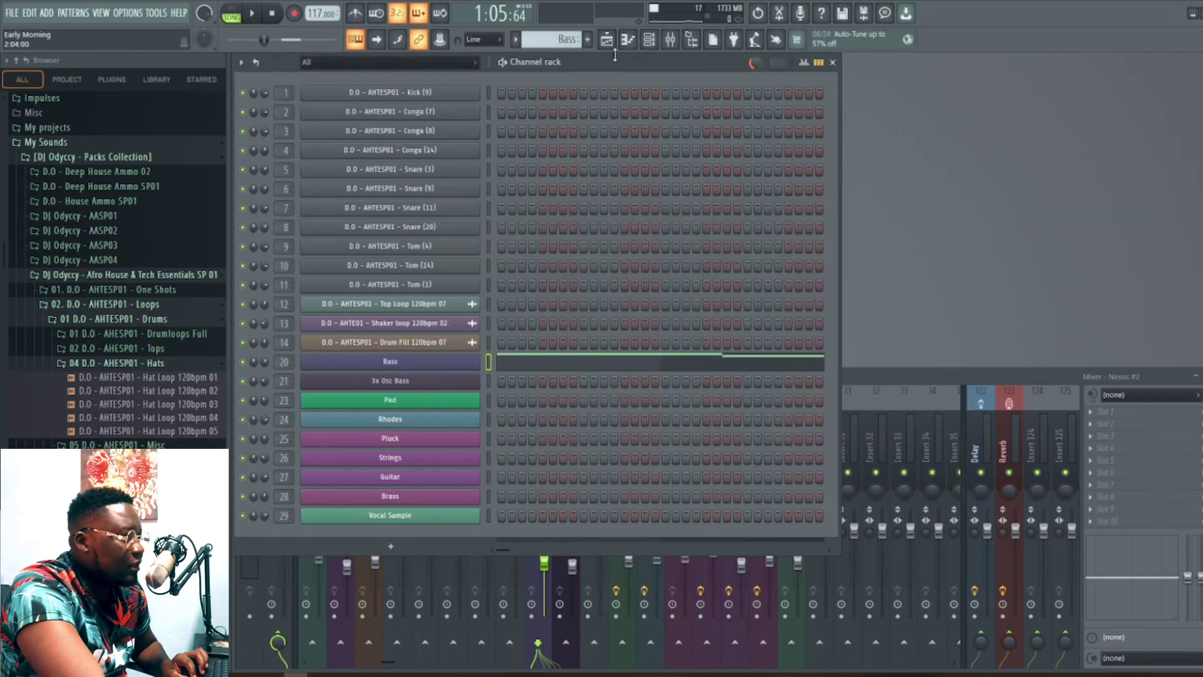
- Play the arrangement from bar 33, review the whole Bass pattern in the piano roll, then close it and stop playback
key(space)
key(F5)
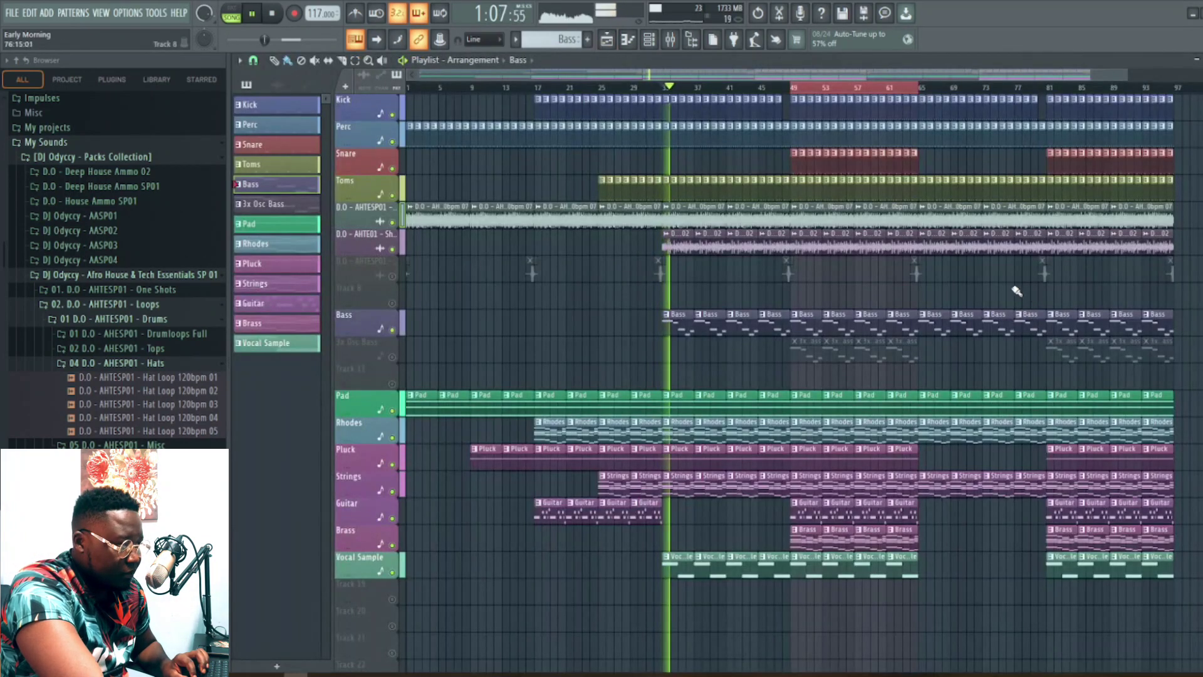
double_click(720, 331)
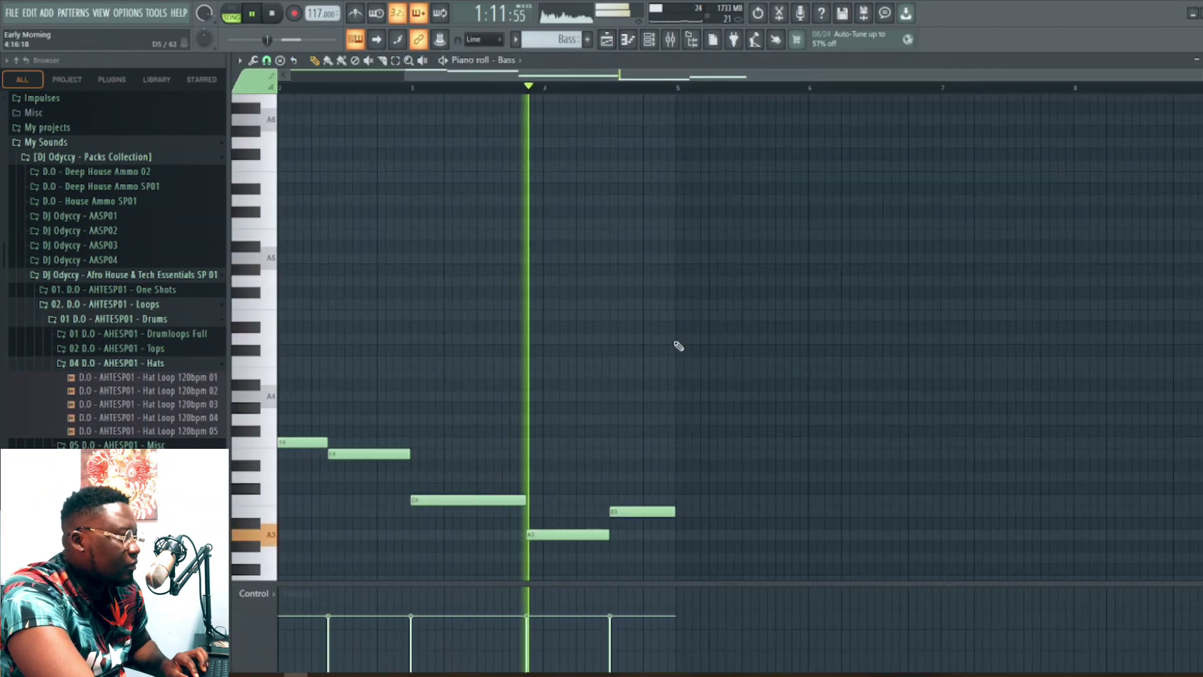
drag(745, 76, 383, 101)
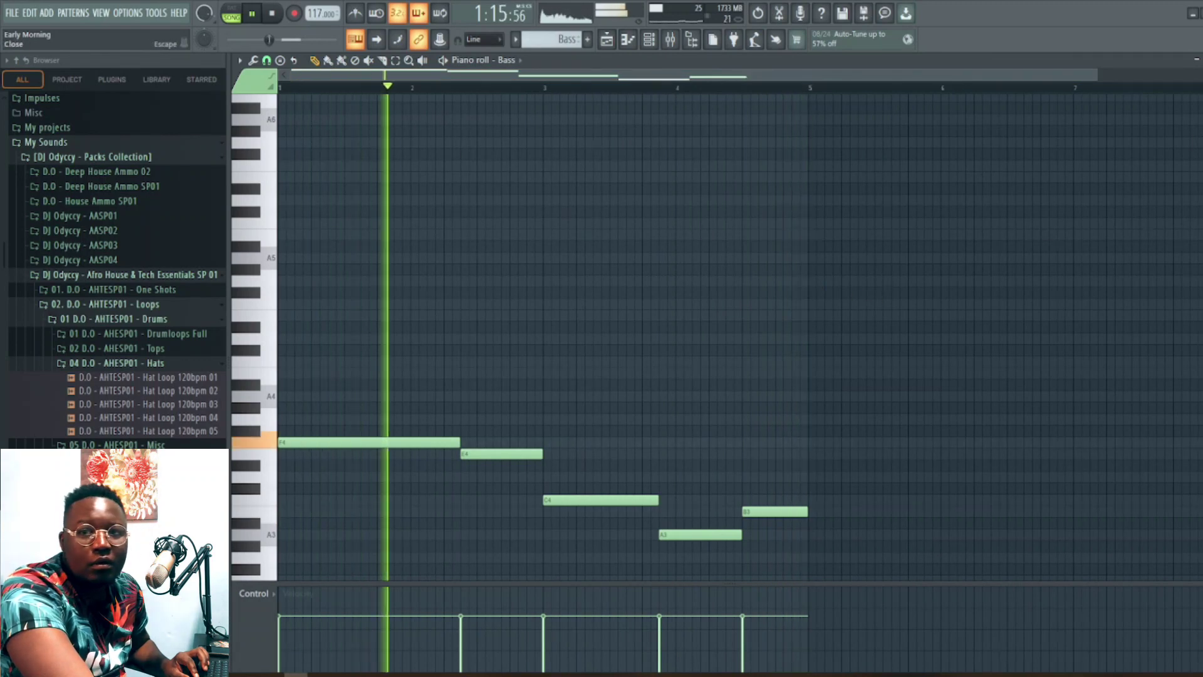
click(1201, 60)
key(space)
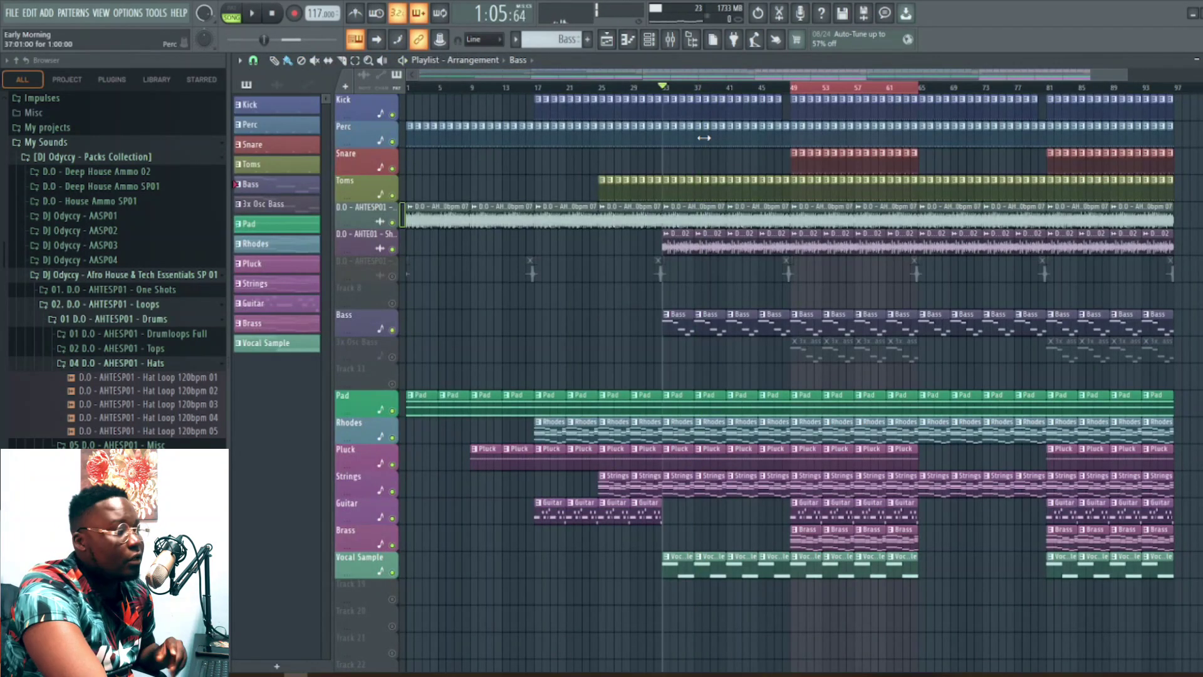
- Set the playback position to bar 49, select the 3x Osc Bass pattern and unmute its track
click(793, 89)
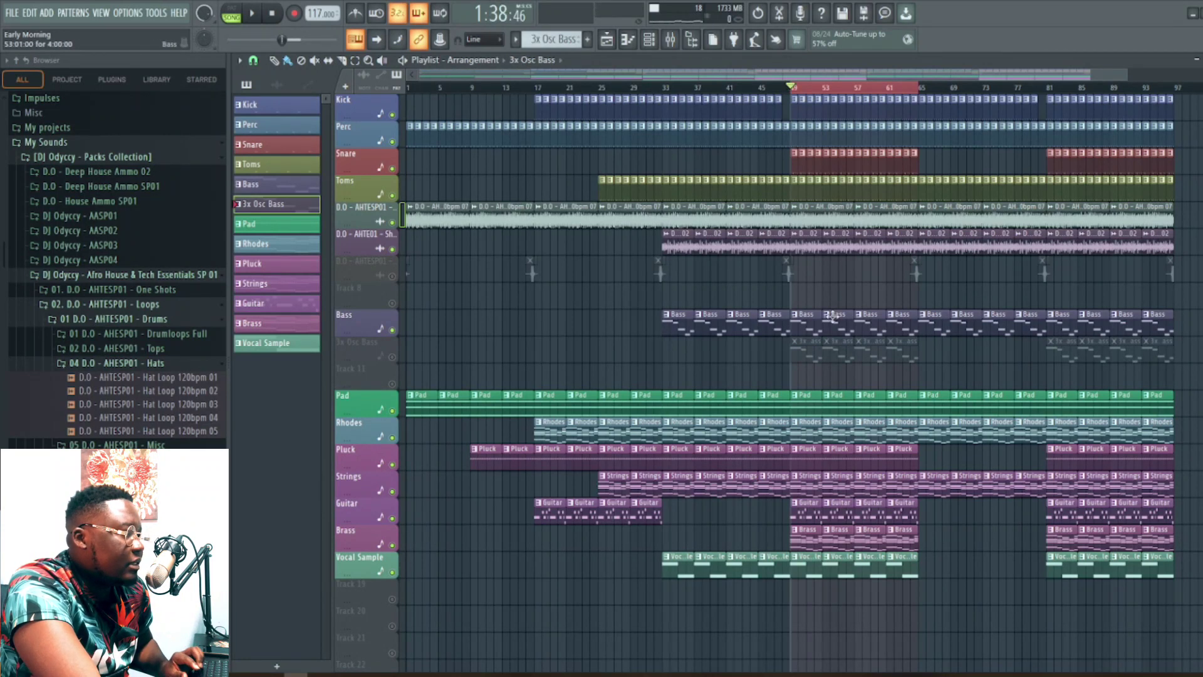
click(392, 357)
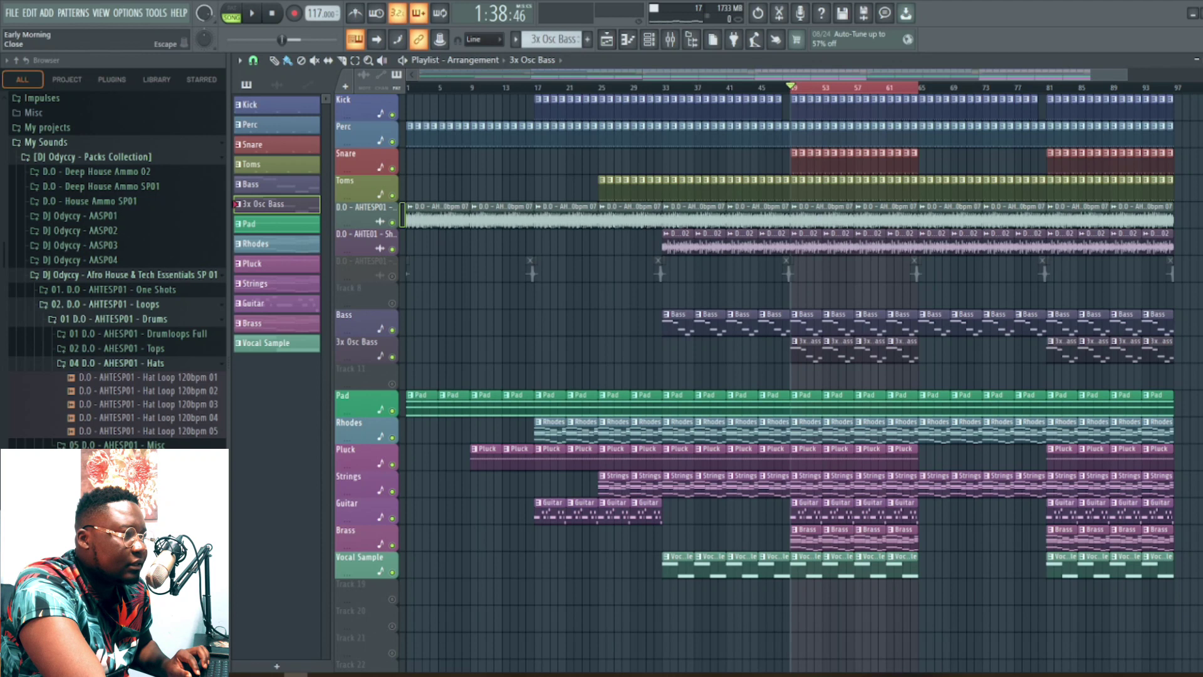
- Inspect the 3x Osc Bass channel's oscillator settings, close the plugin and start playing the arrangement from bar 49
click(1202, 61)
click(455, 385)
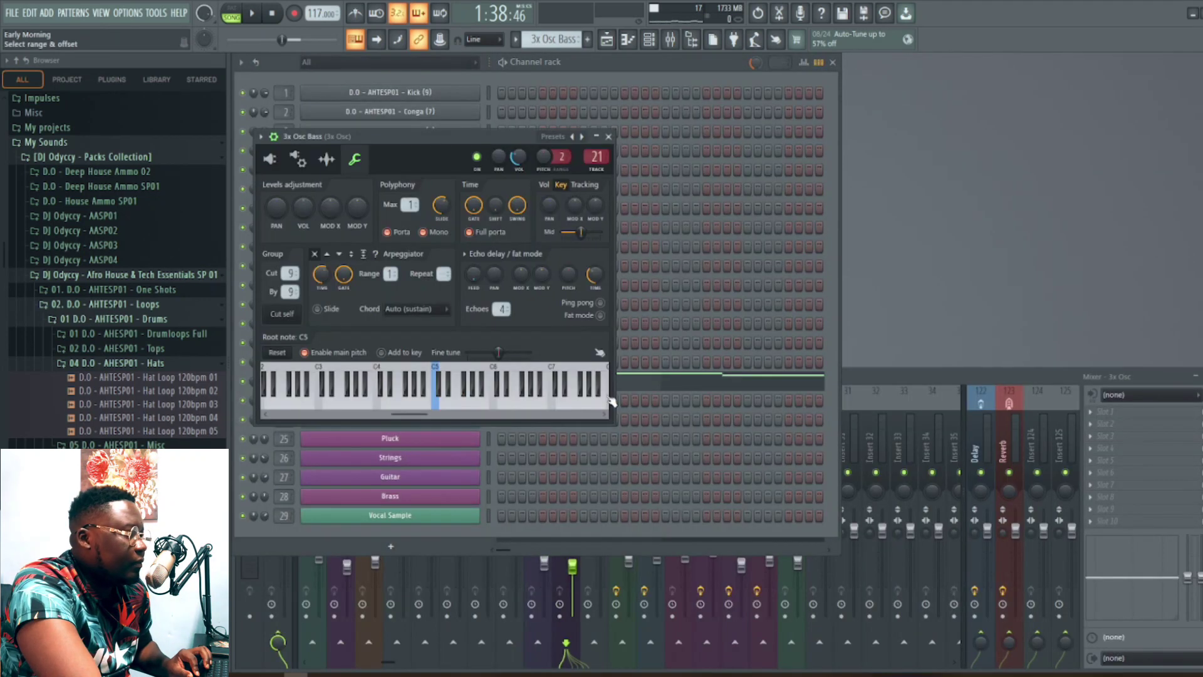
click(270, 159)
drag(416, 153, 867, 202)
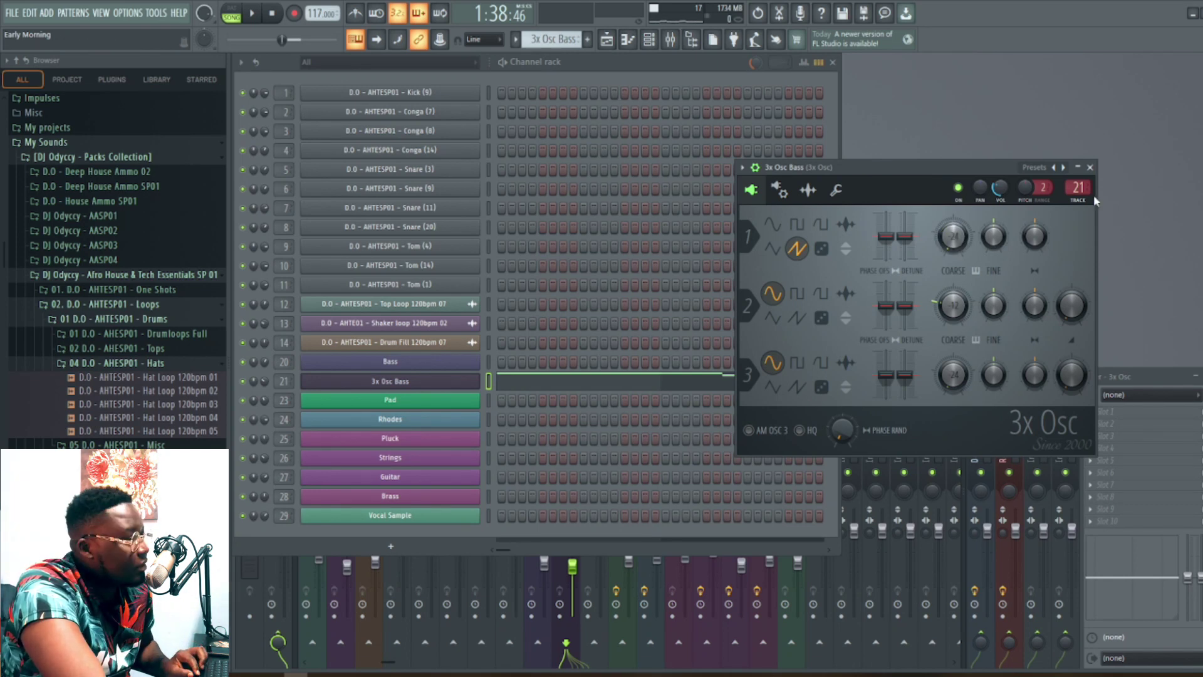
click(1090, 168)
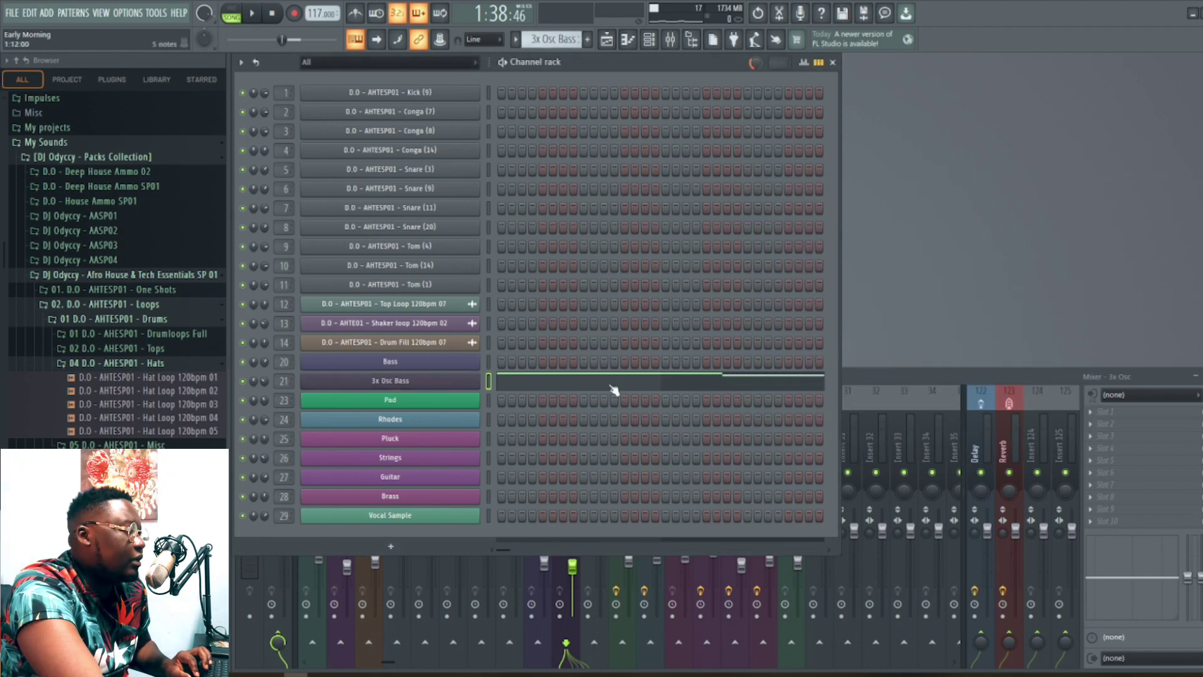
key(space)
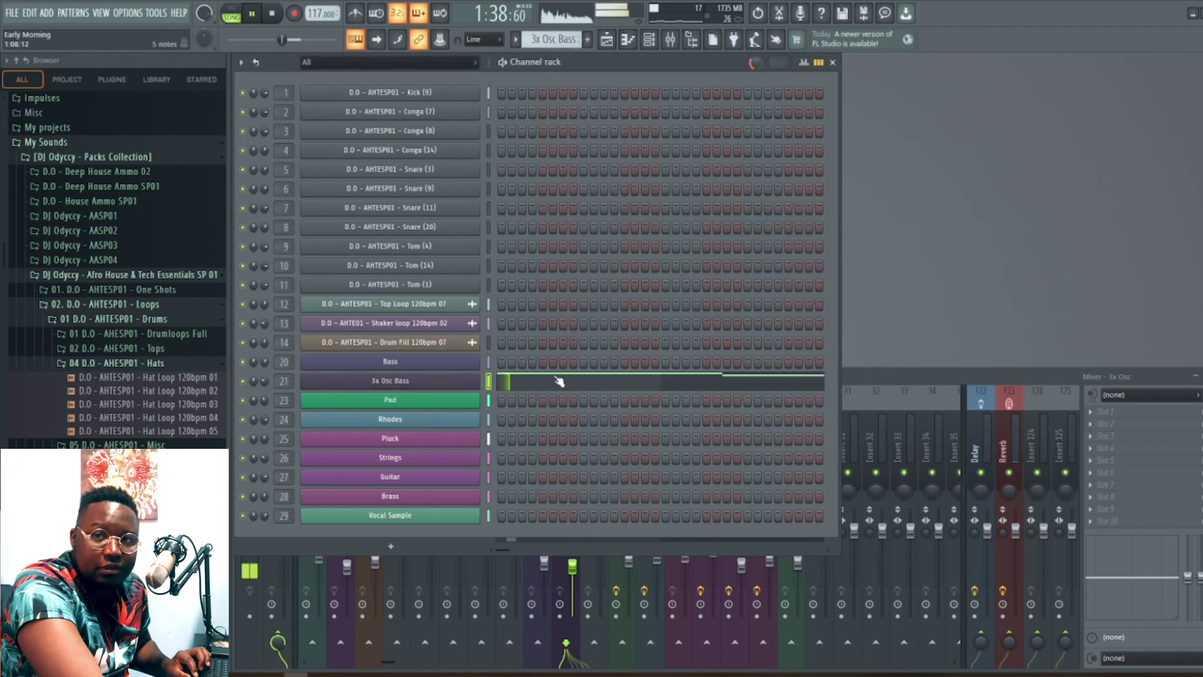
- Check the 3x Osc Bass channel's oscillator 1 waveform, close the plugin, play the part, return to the playlist and stop playback
click(438, 380)
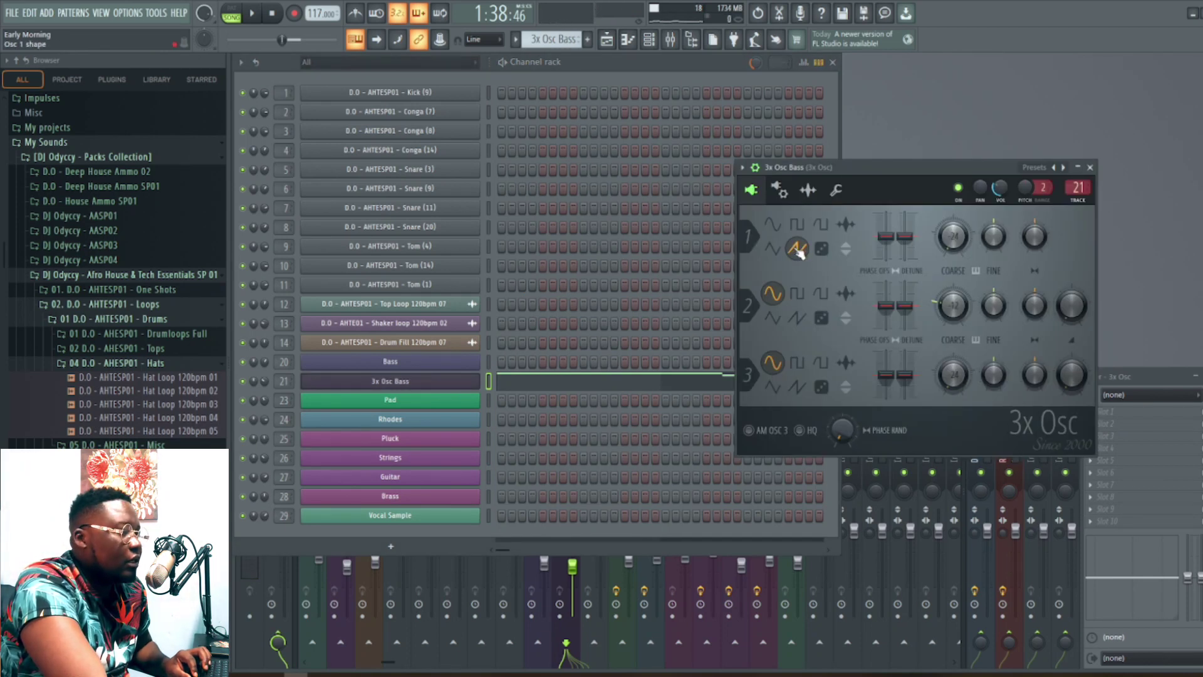
click(1090, 167)
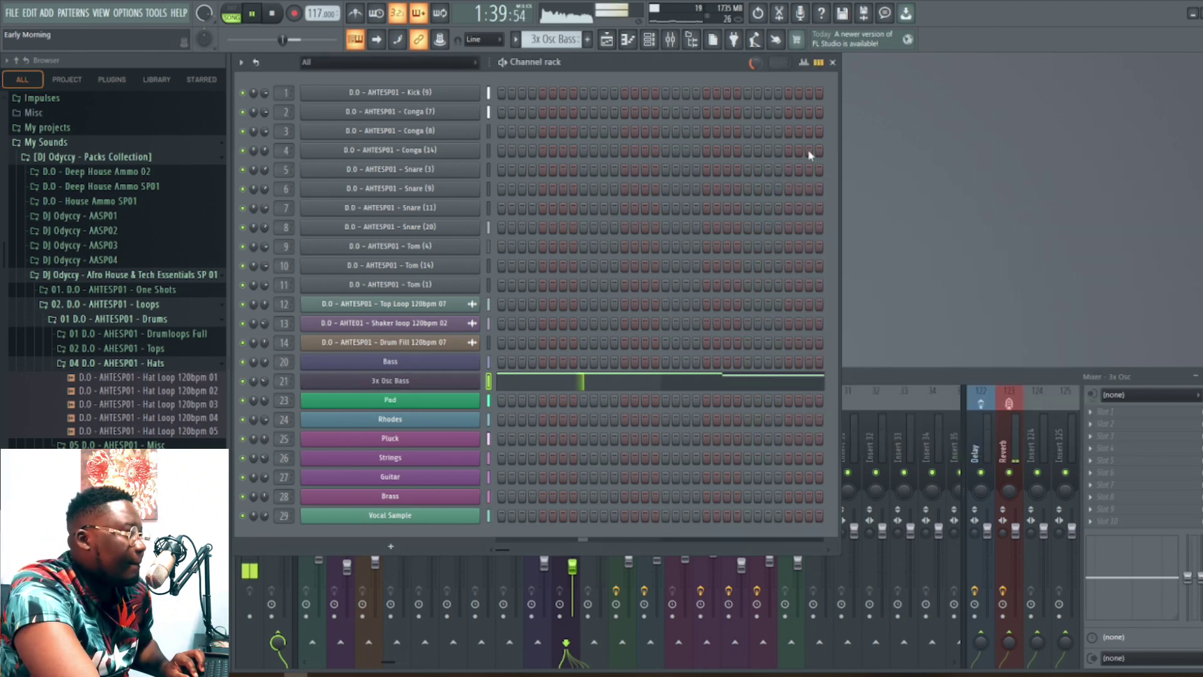
click(608, 44)
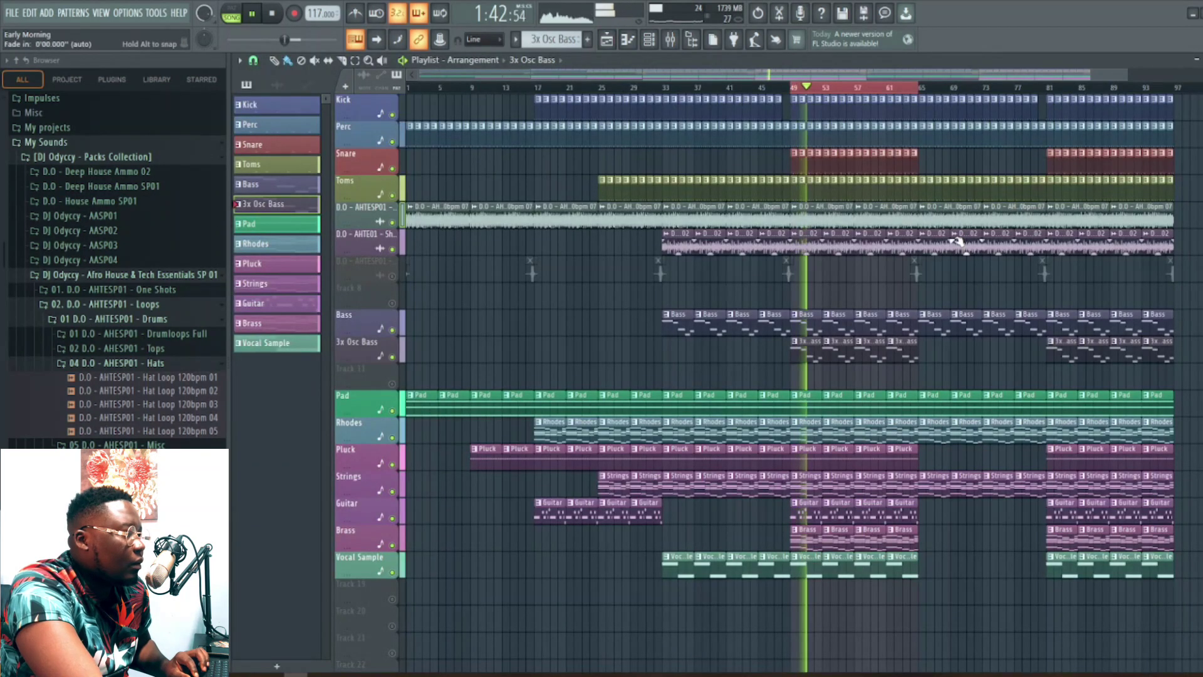
key(space)
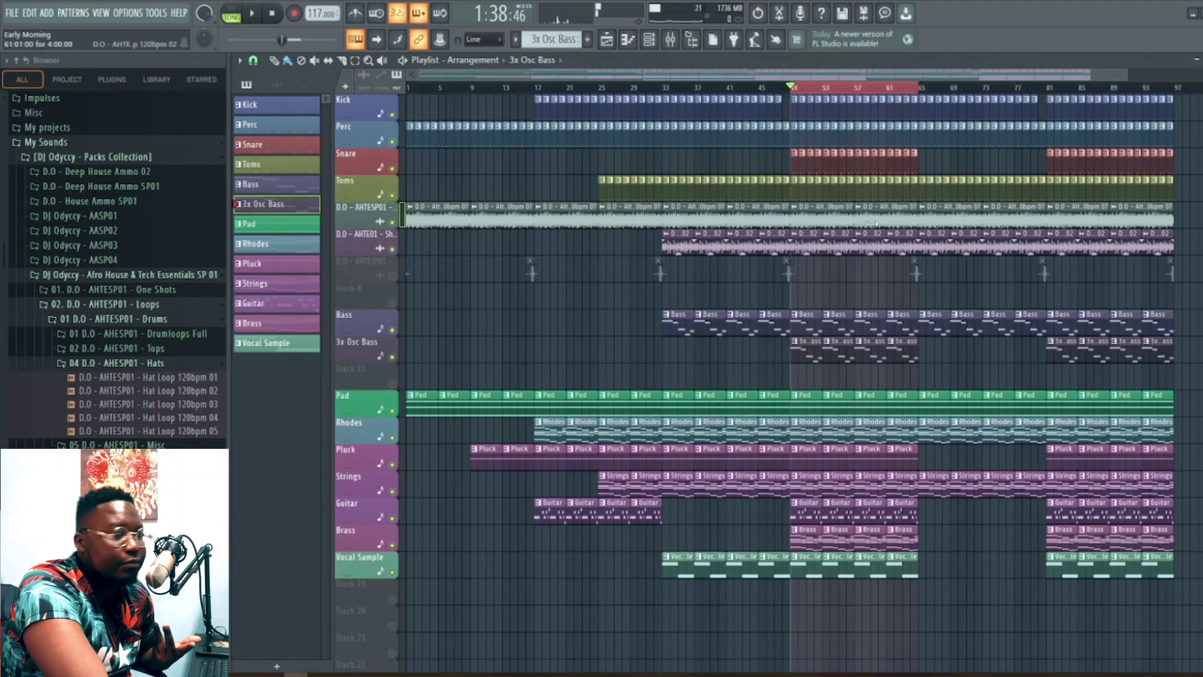
- Set the playback position to bar 48, unmute the drum fill track and play the arrangement through before stopping
drag(789, 90, 783, 90)
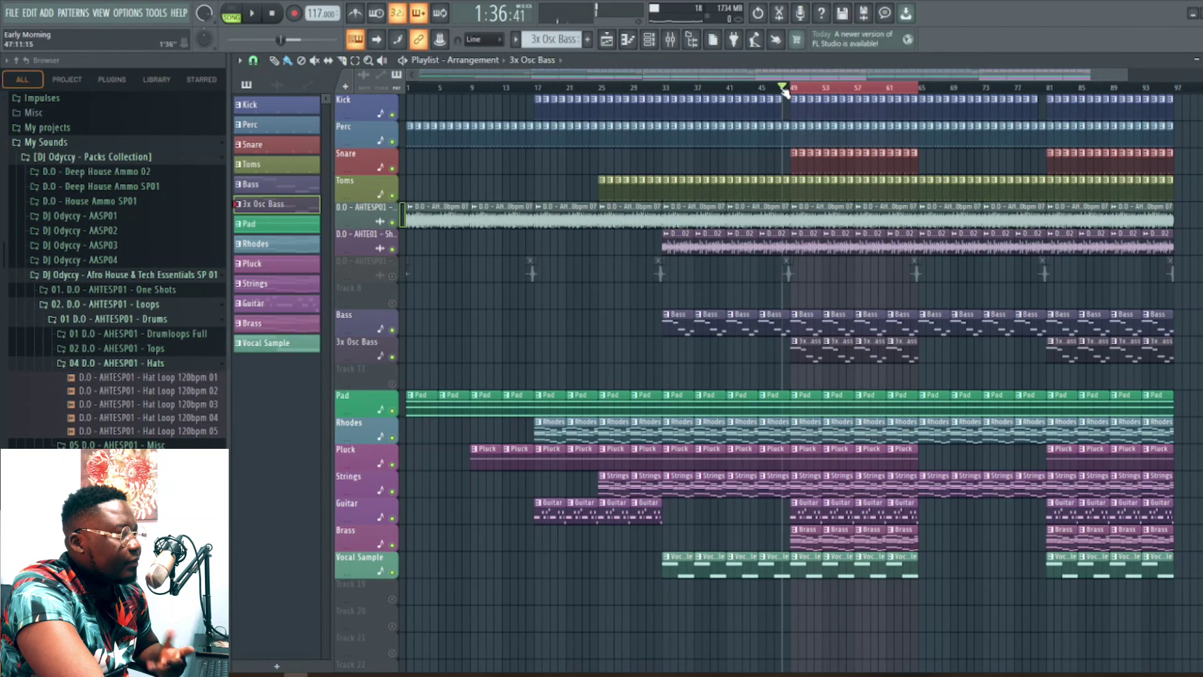
click(392, 277)
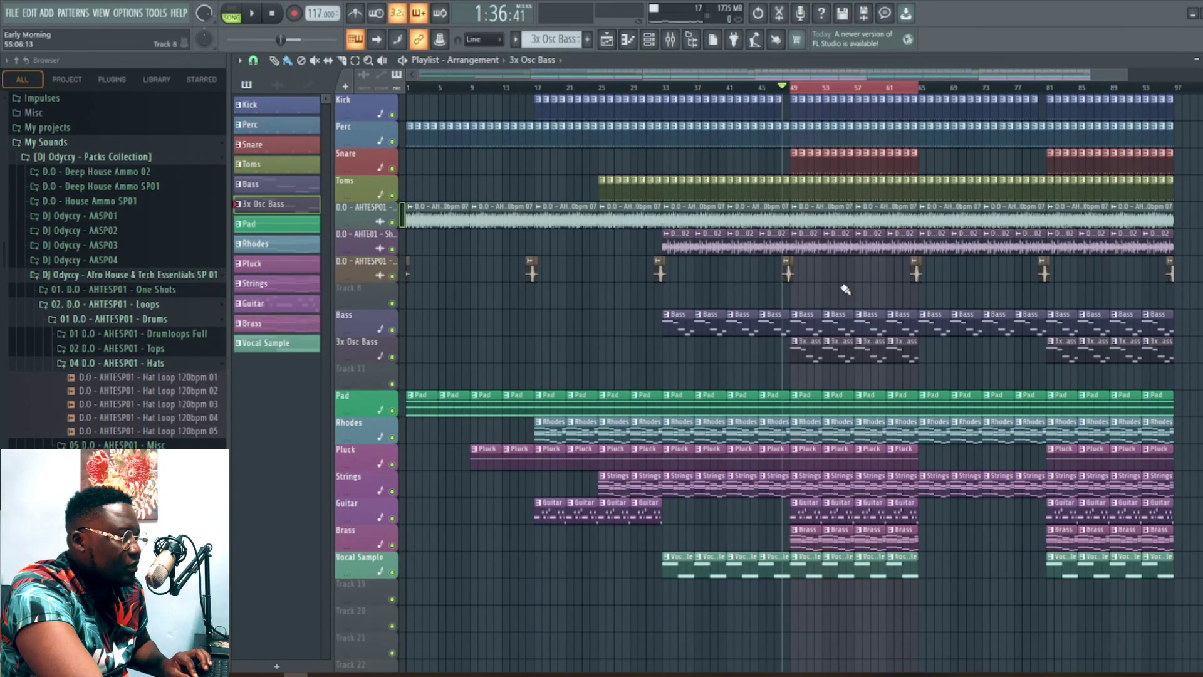
key(space)
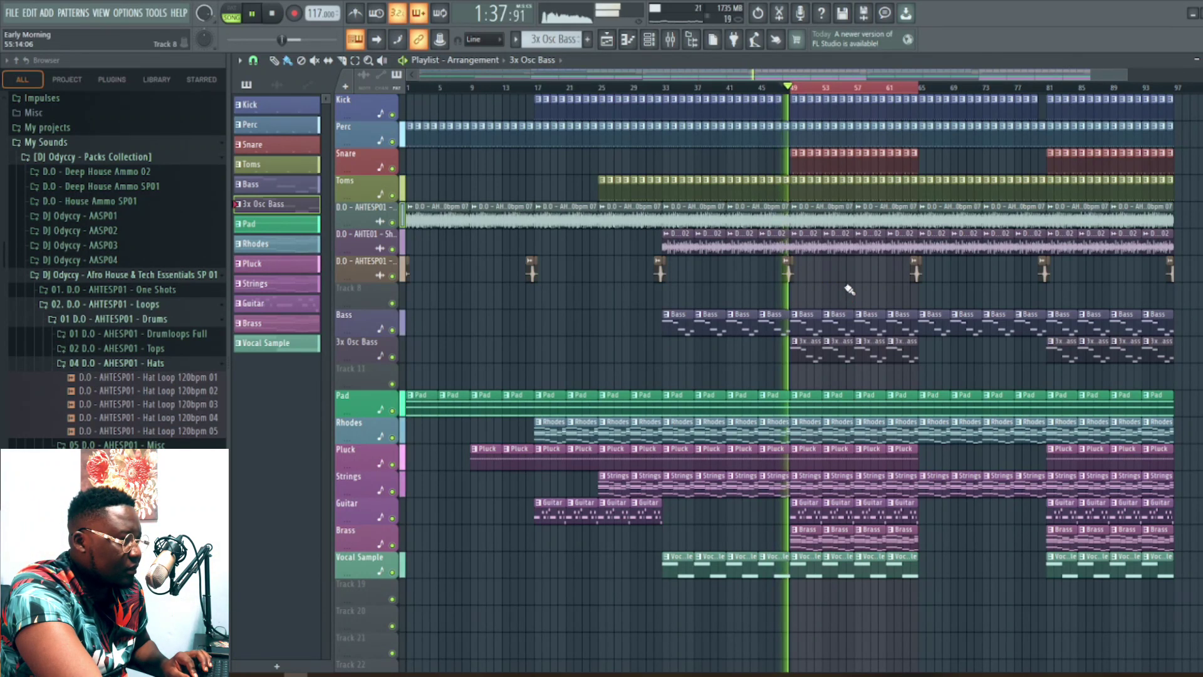
key(space)
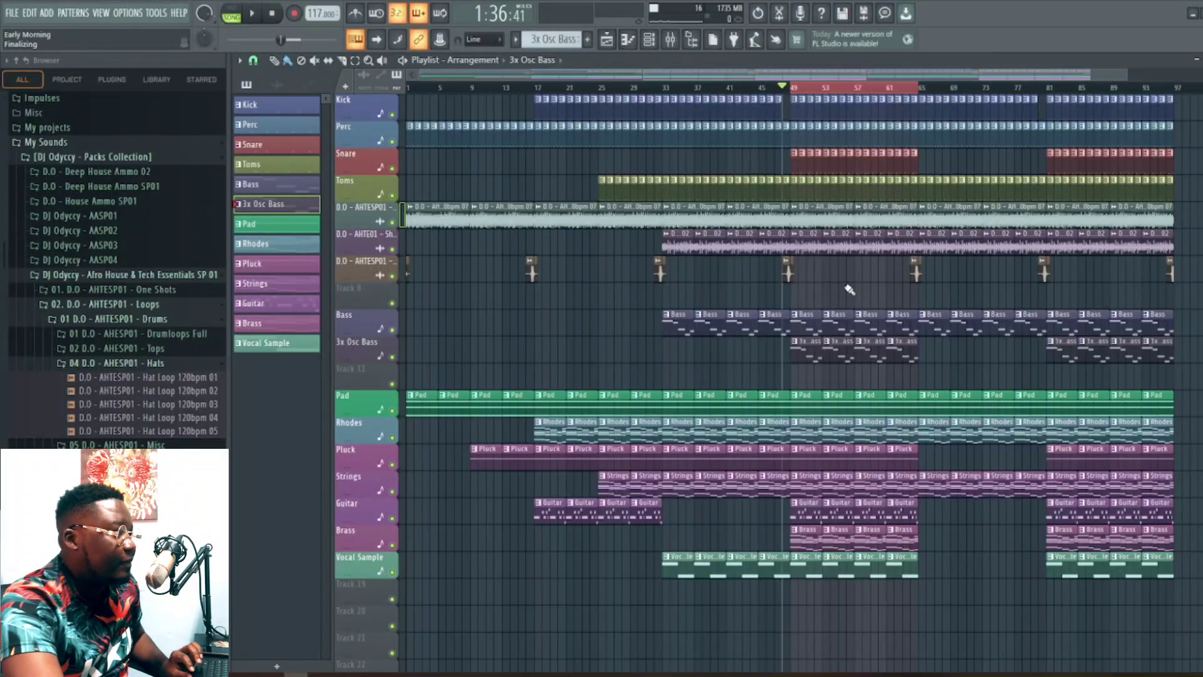
- Start playing the arrangement from around bar 29 and extend the timeline selection to span bars 25 to 65
click(637, 89)
key(space)
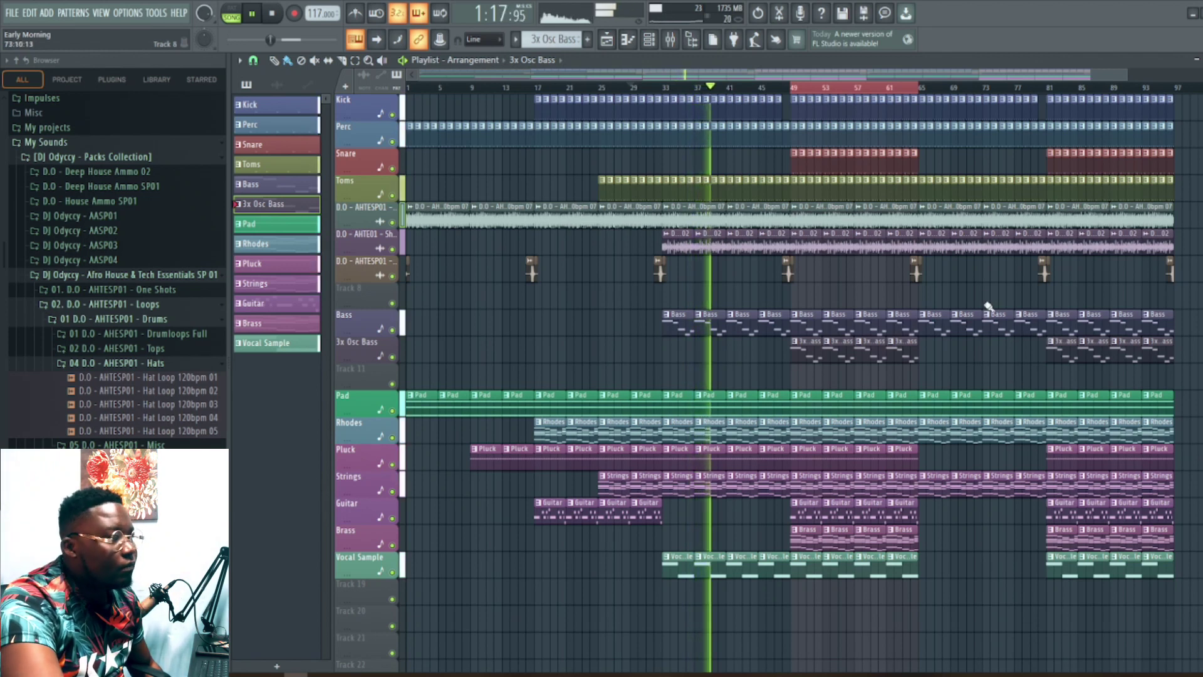
drag(919, 87, 600, 100)
click(623, 289)
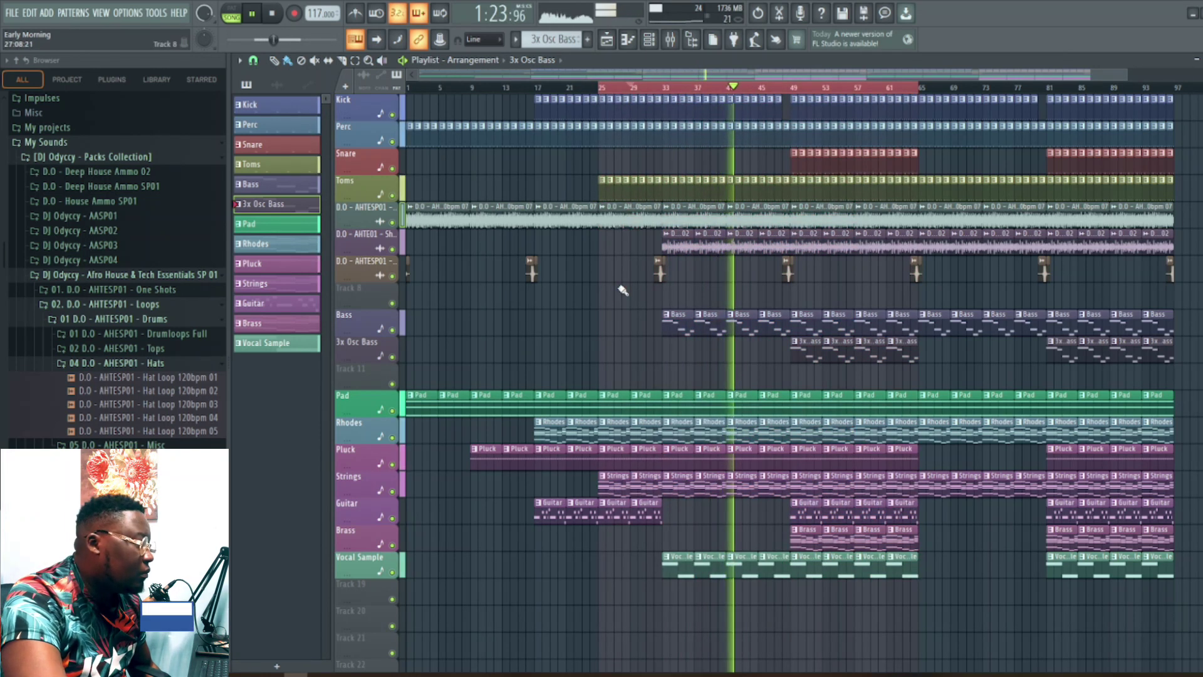
- Review the mixer's track levels during playback, from the Xpand!2 #2 insert back to the drum inserts, then close the mixer
key(F9)
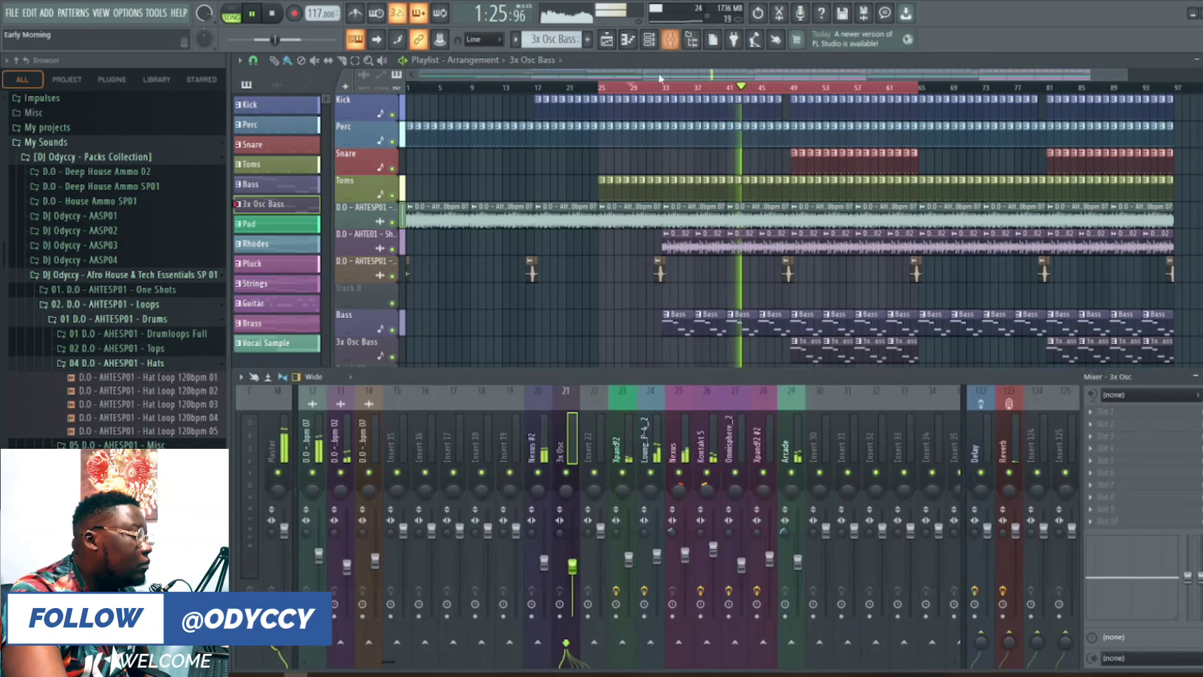
click(763, 451)
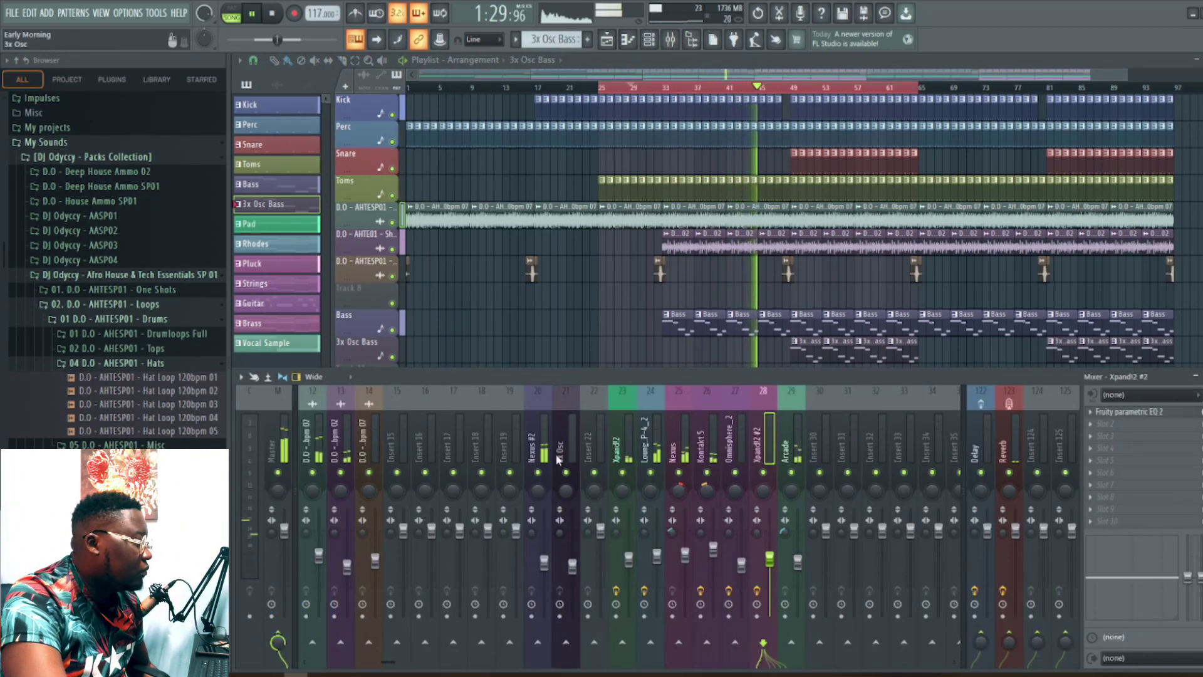
drag(388, 662, 318, 655)
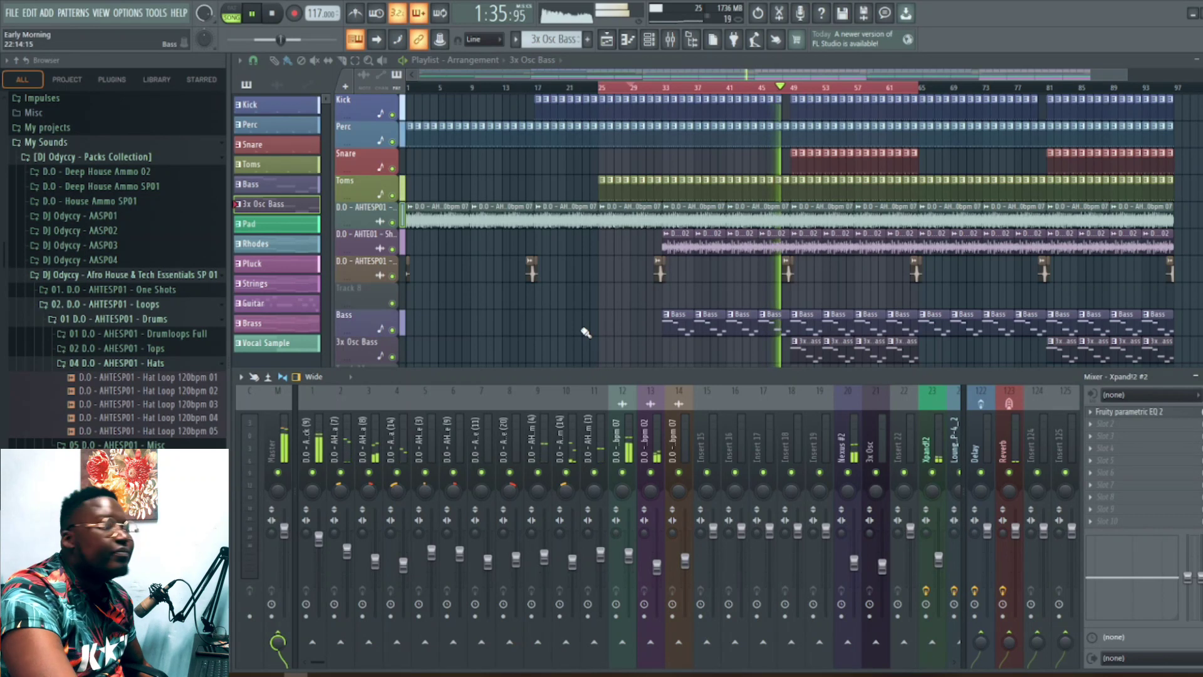
key(F9)
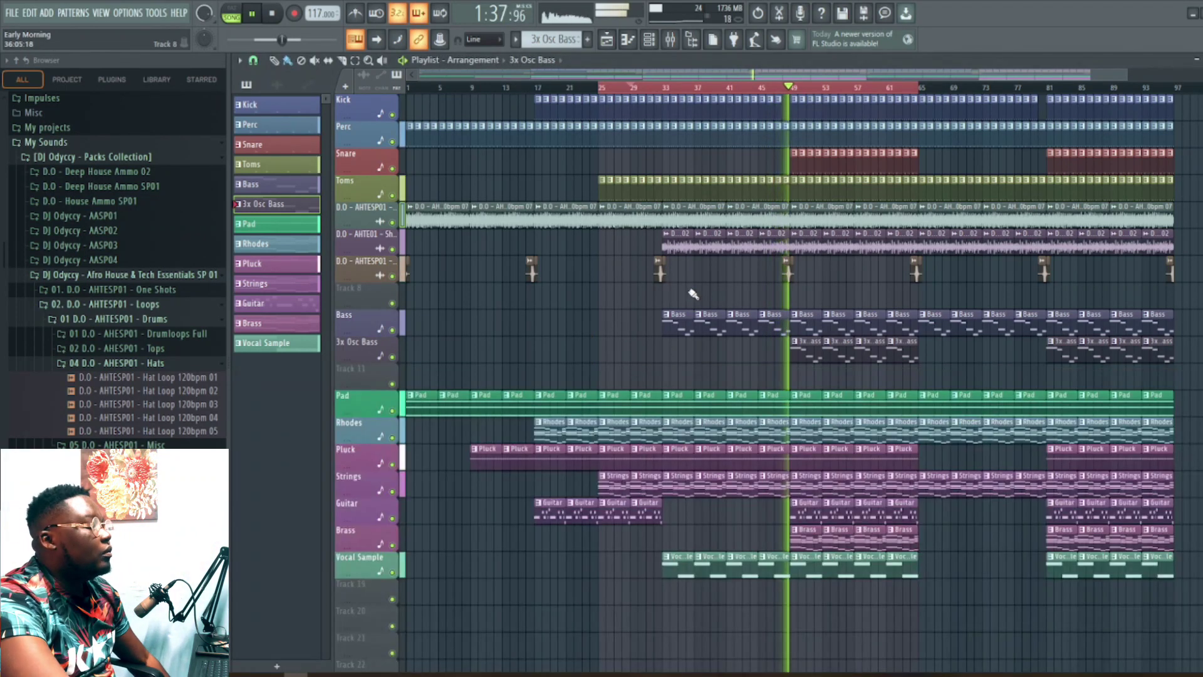